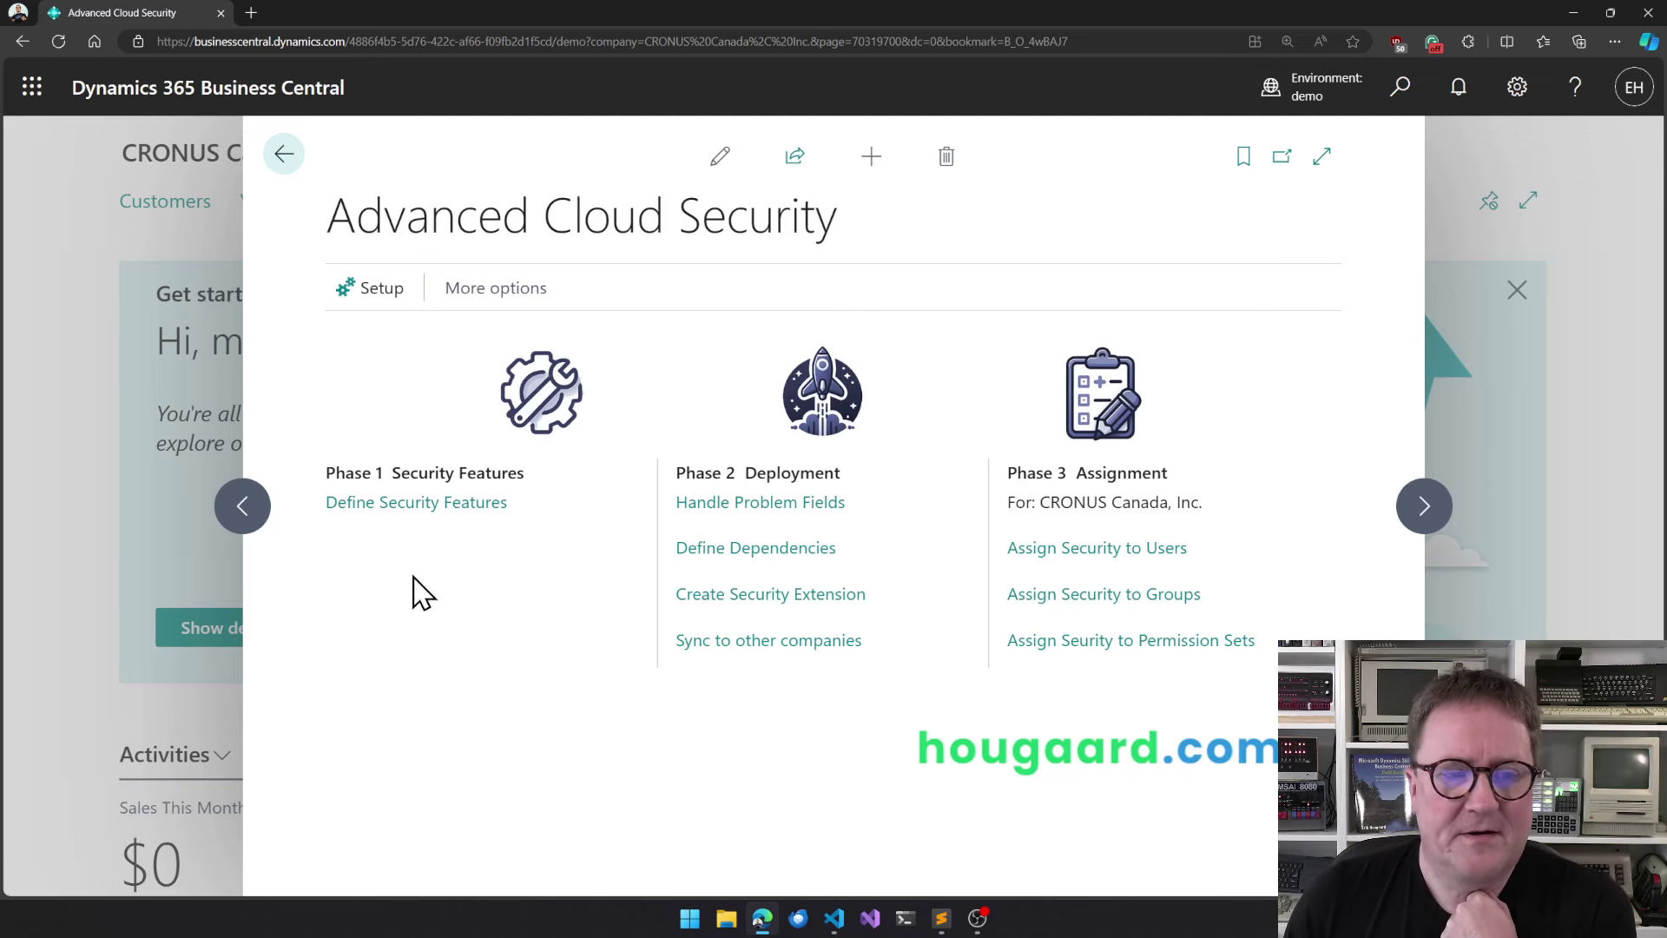
- Show the CUSTOMER feature's Address and City field access lines in an editable Security Features list
click(421, 508)
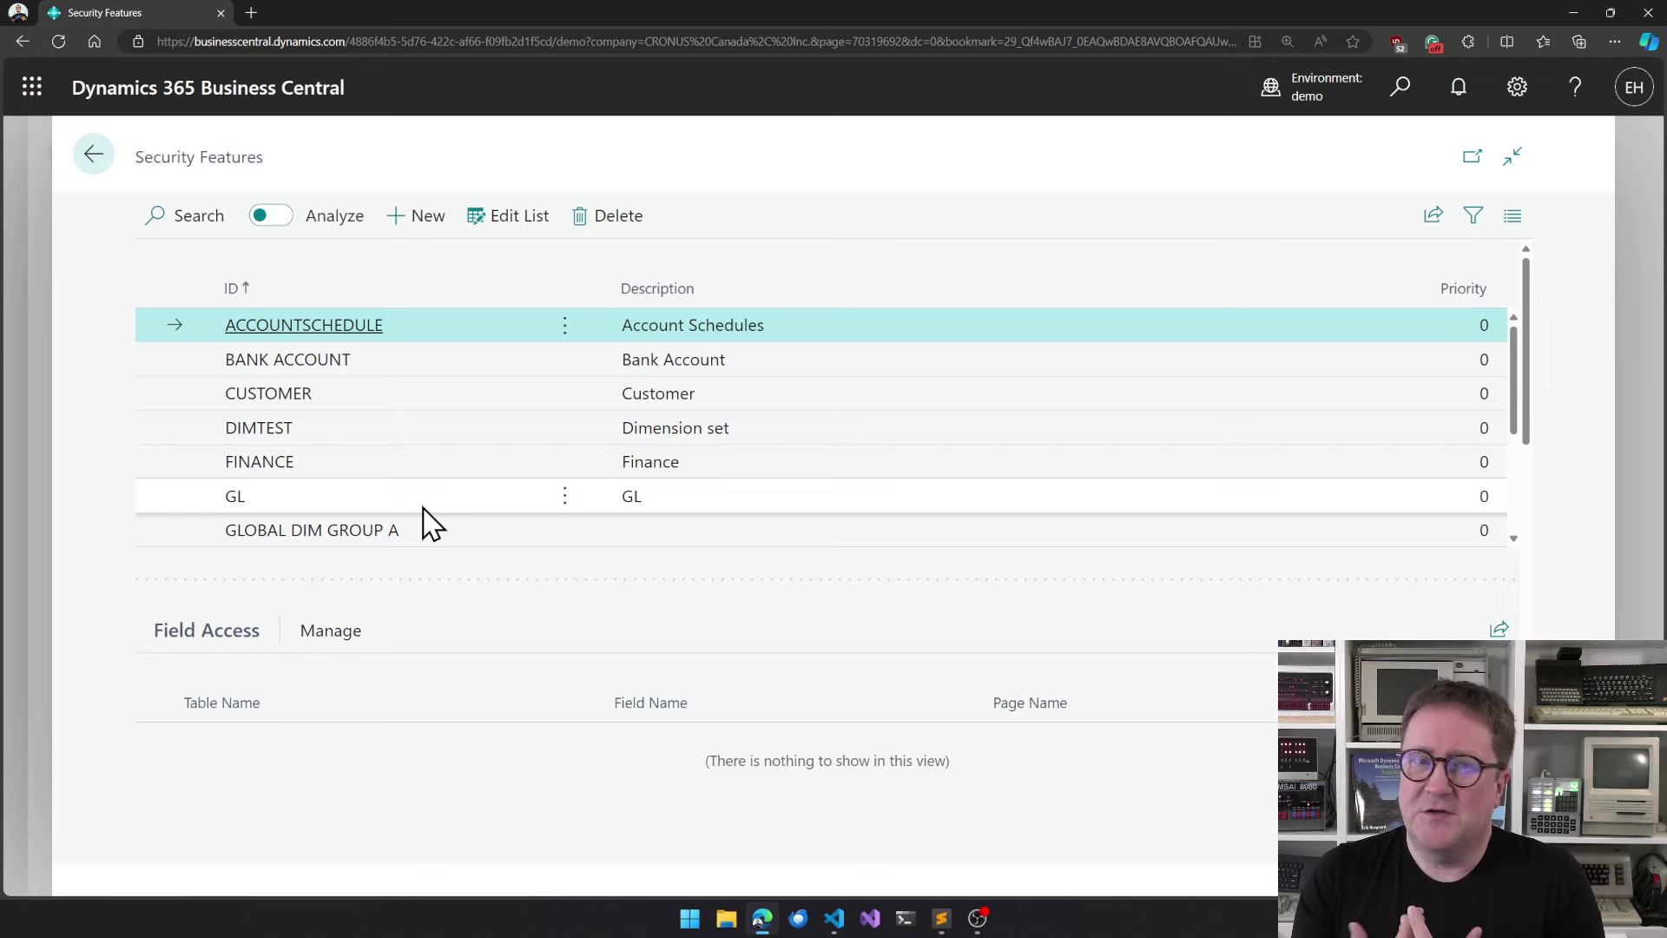
click(358, 401)
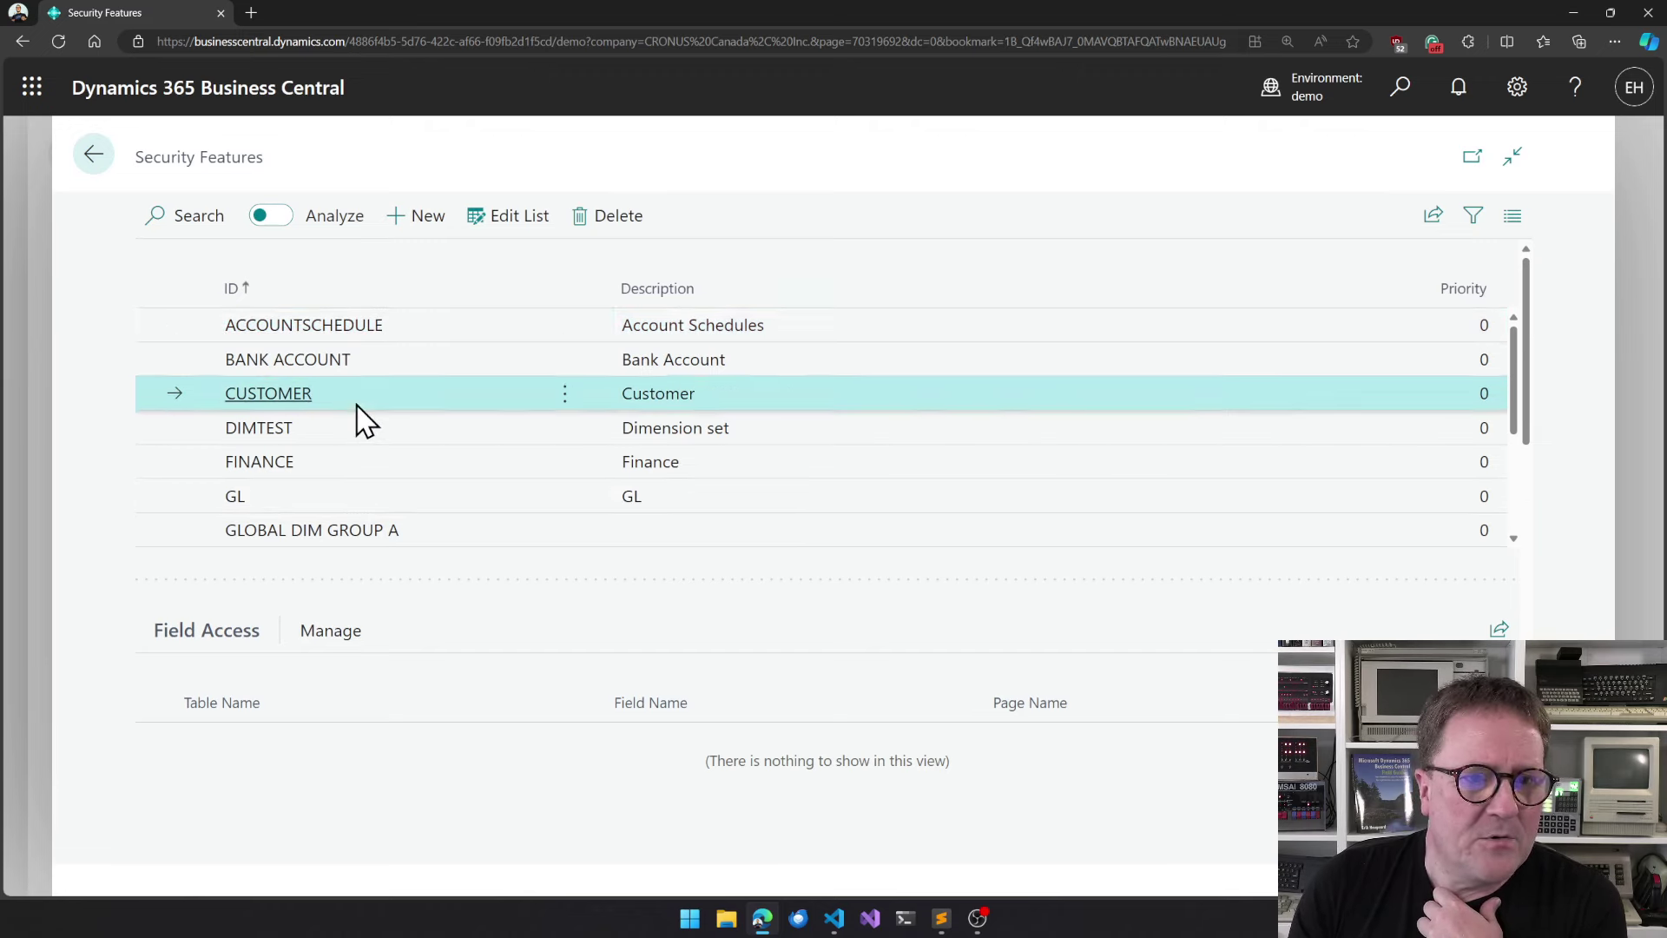
click(527, 223)
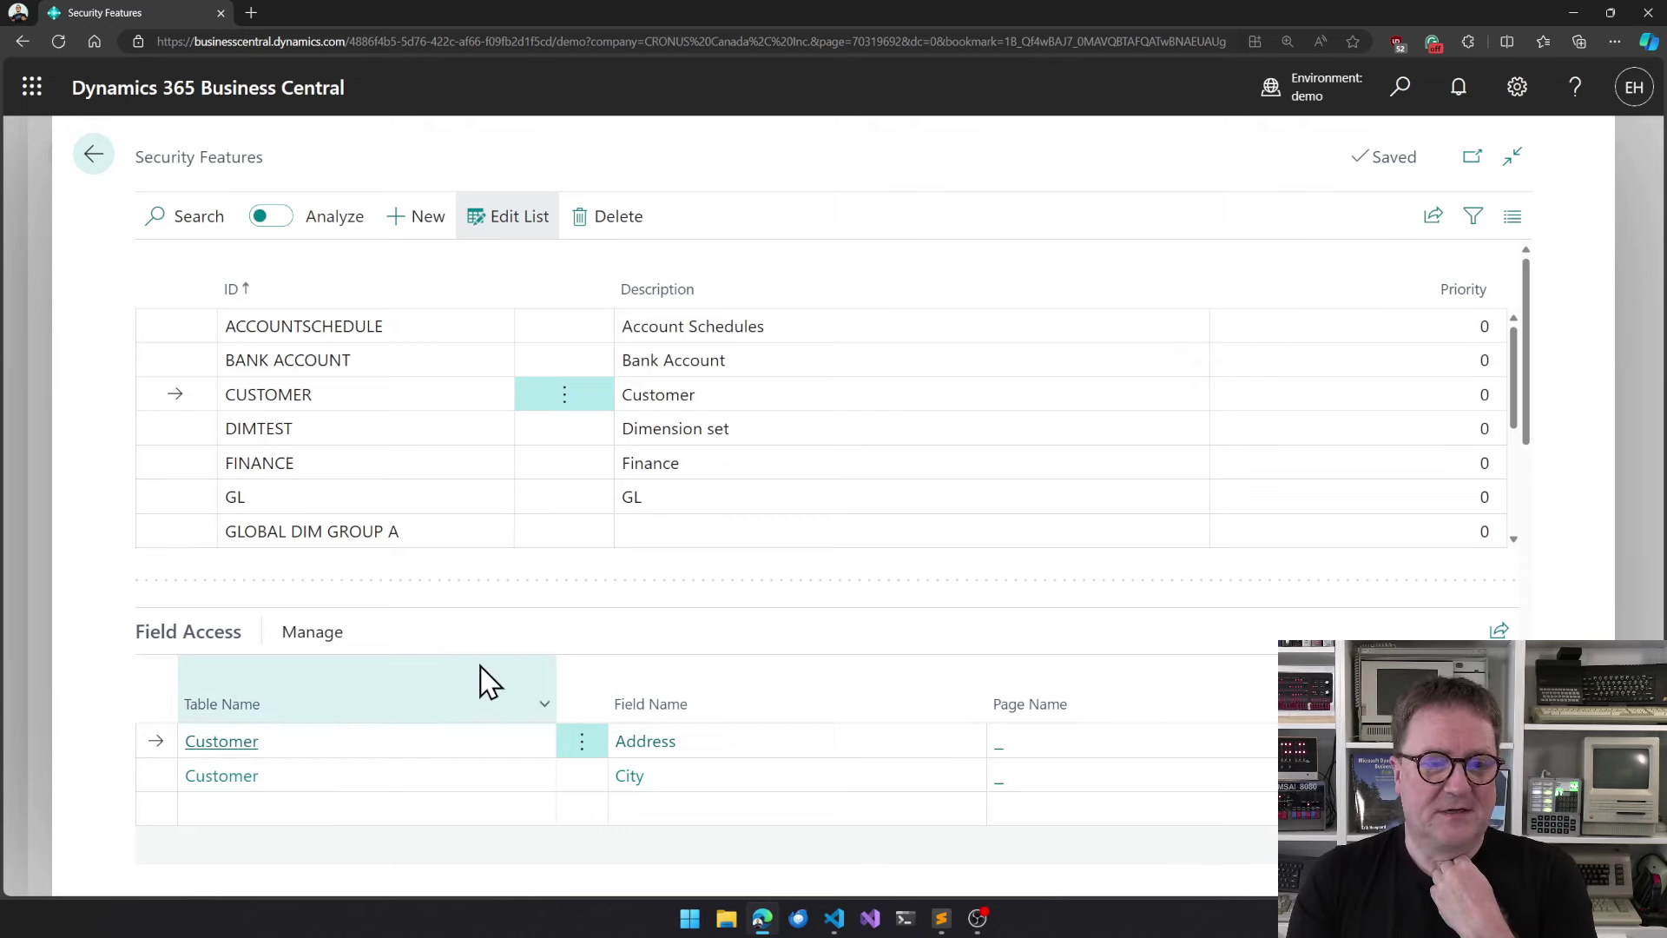
scroll(483, 681, down, 1)
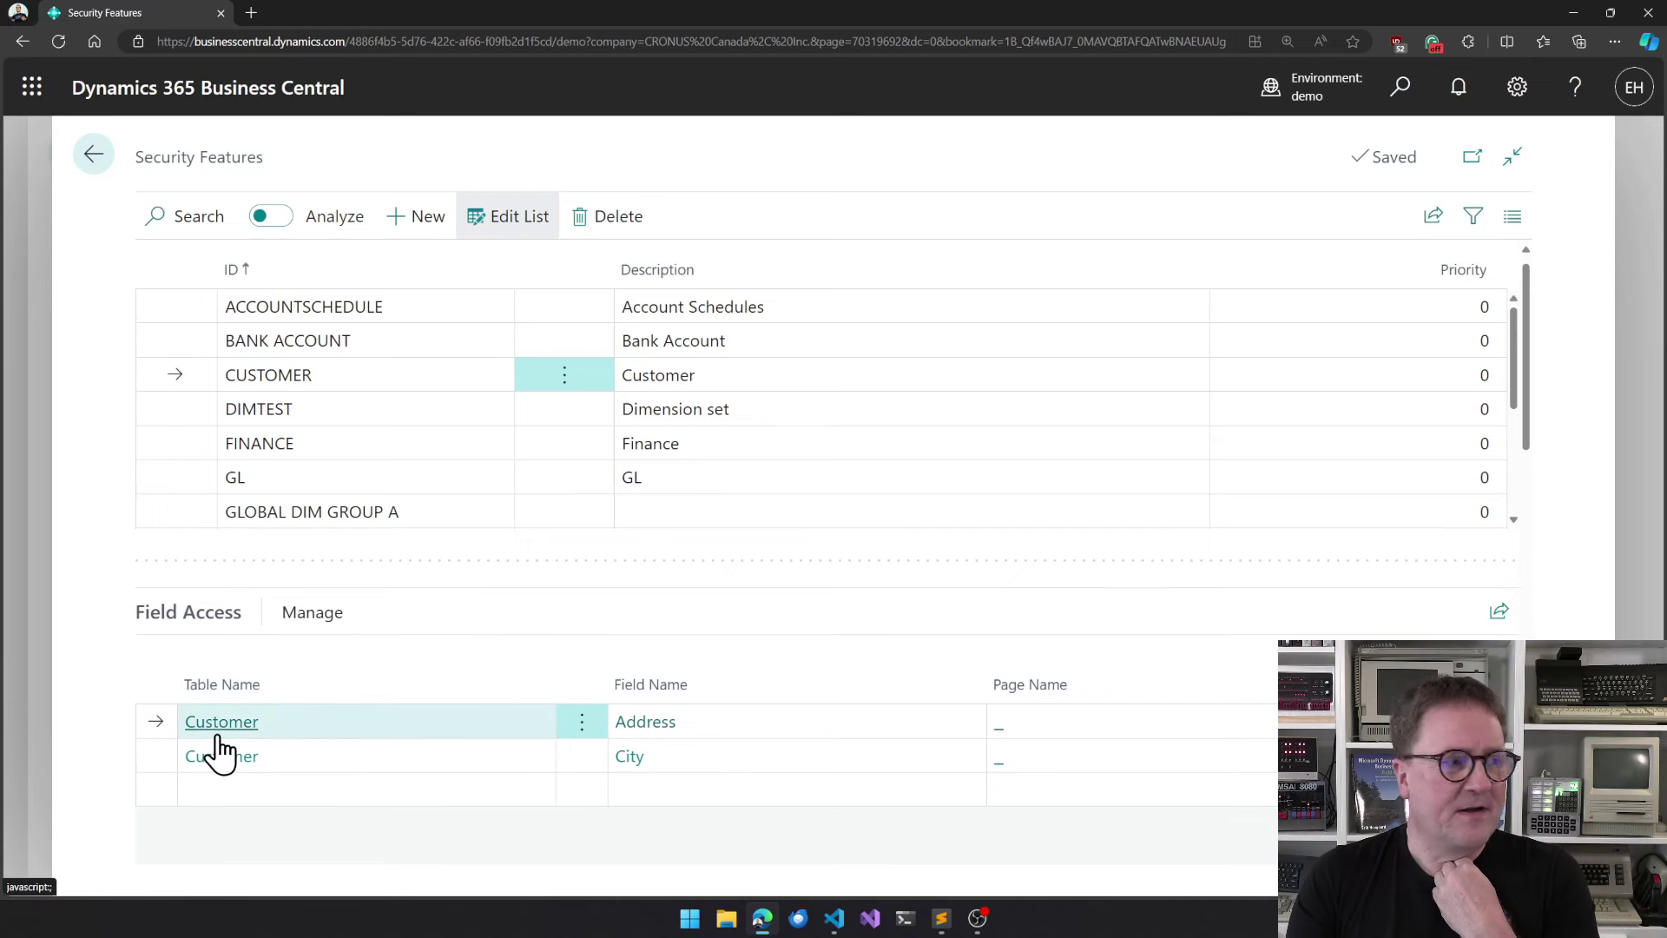
scroll(415, 712, down, 2)
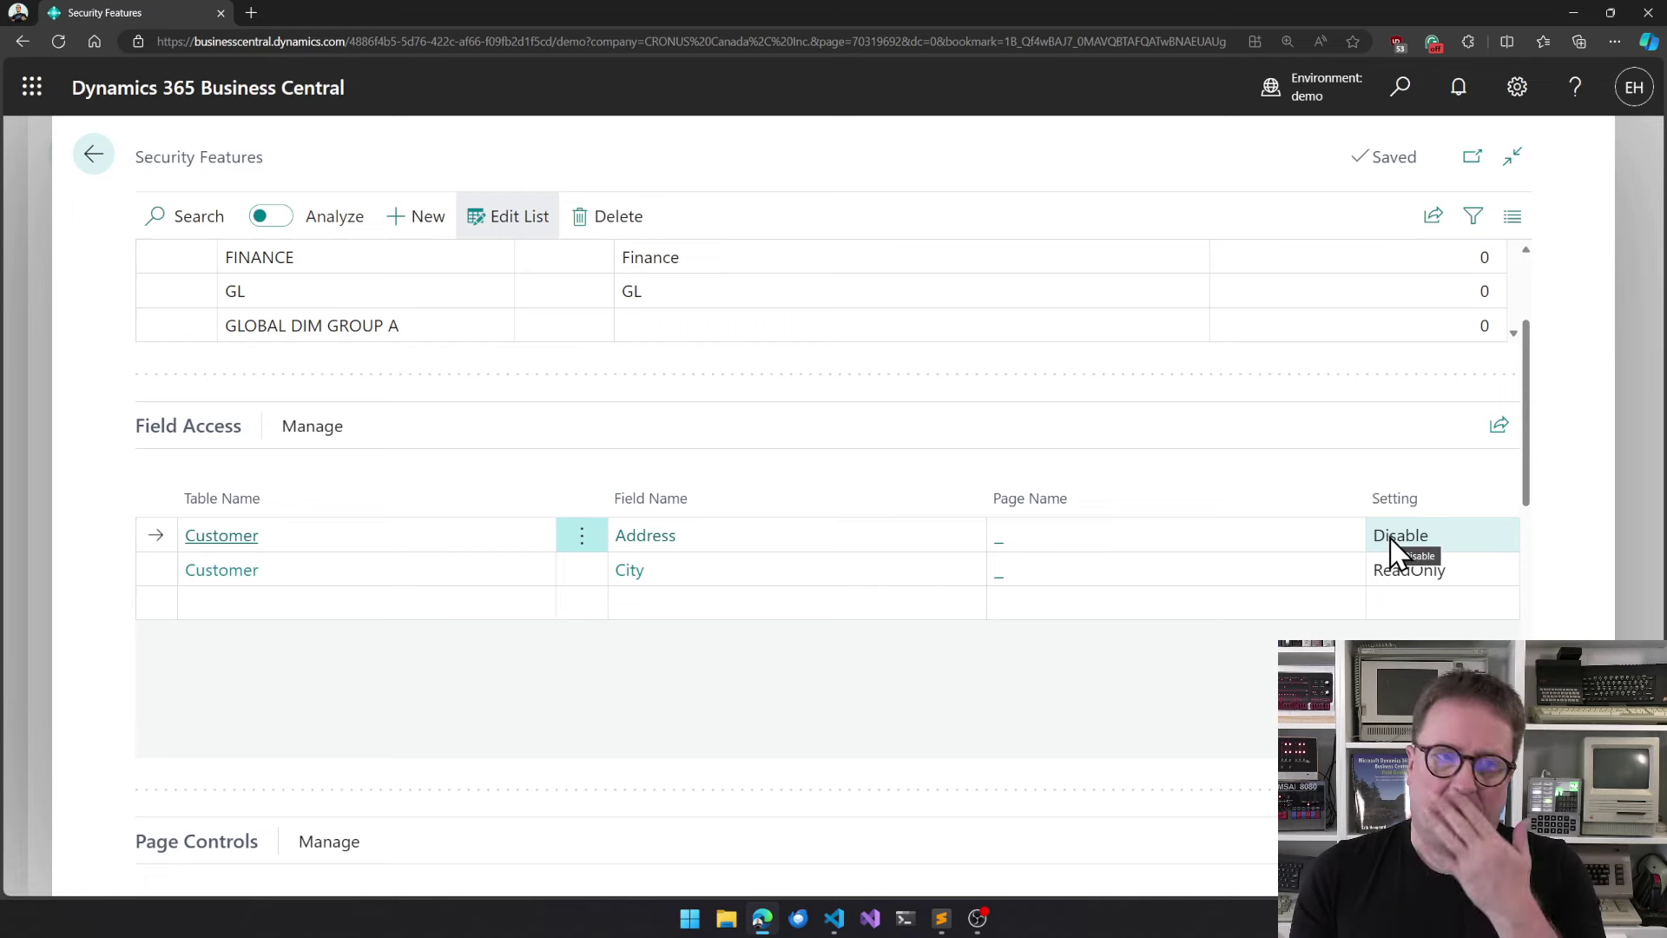
scroll(814, 316, up, 2)
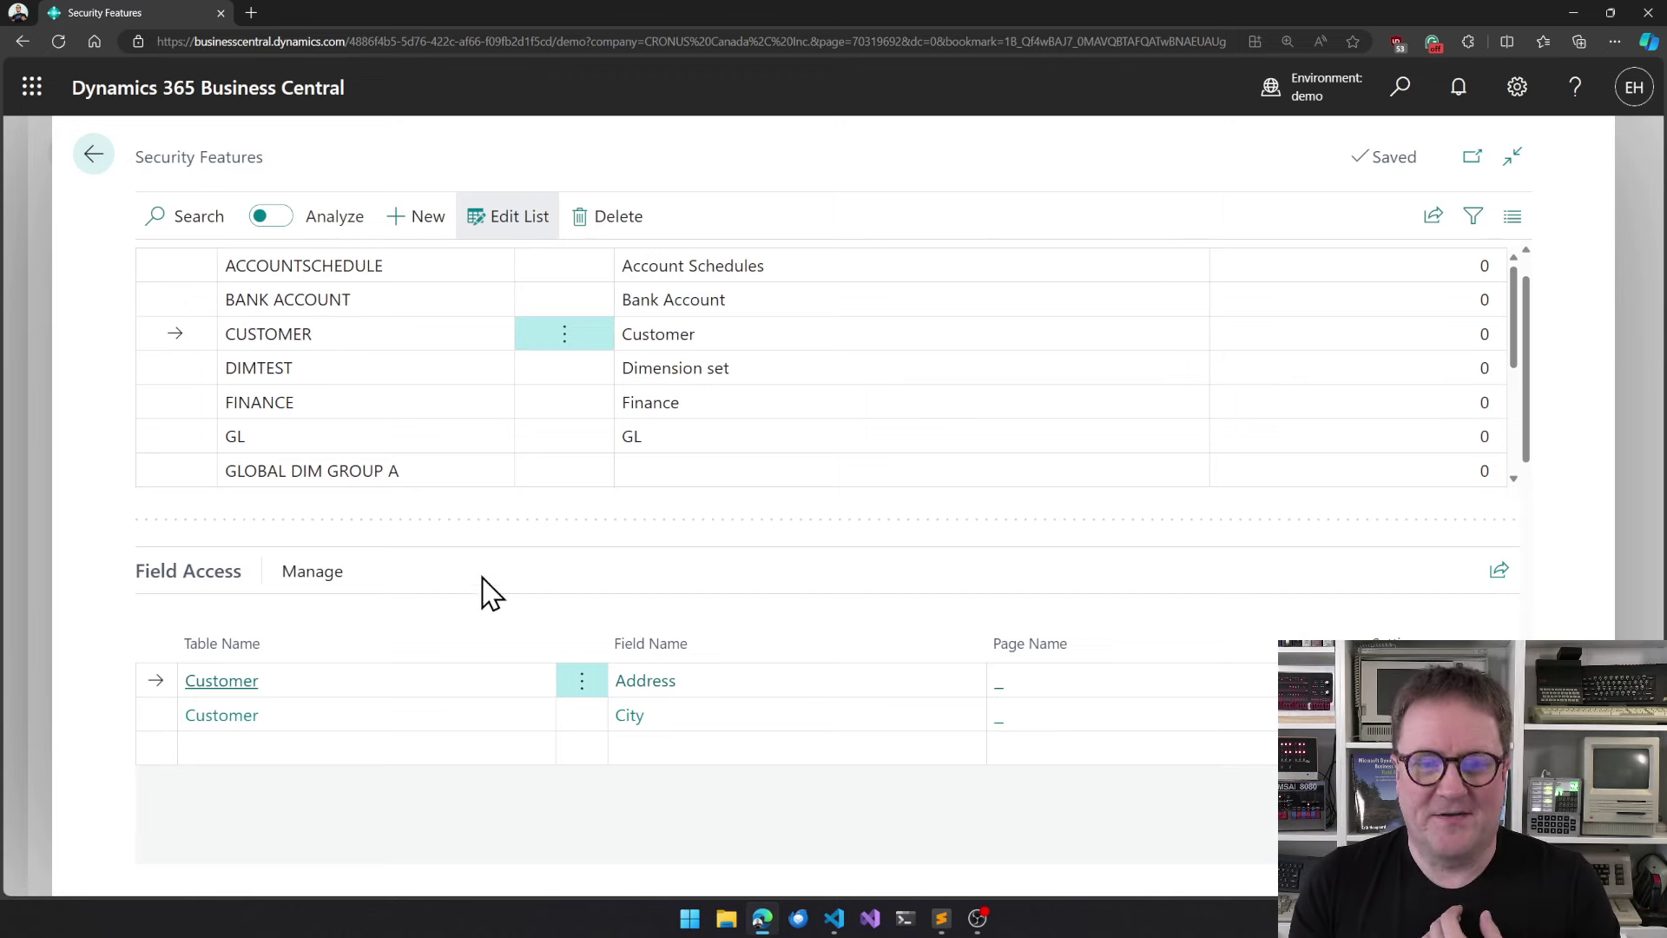
scroll(482, 594, down, 3)
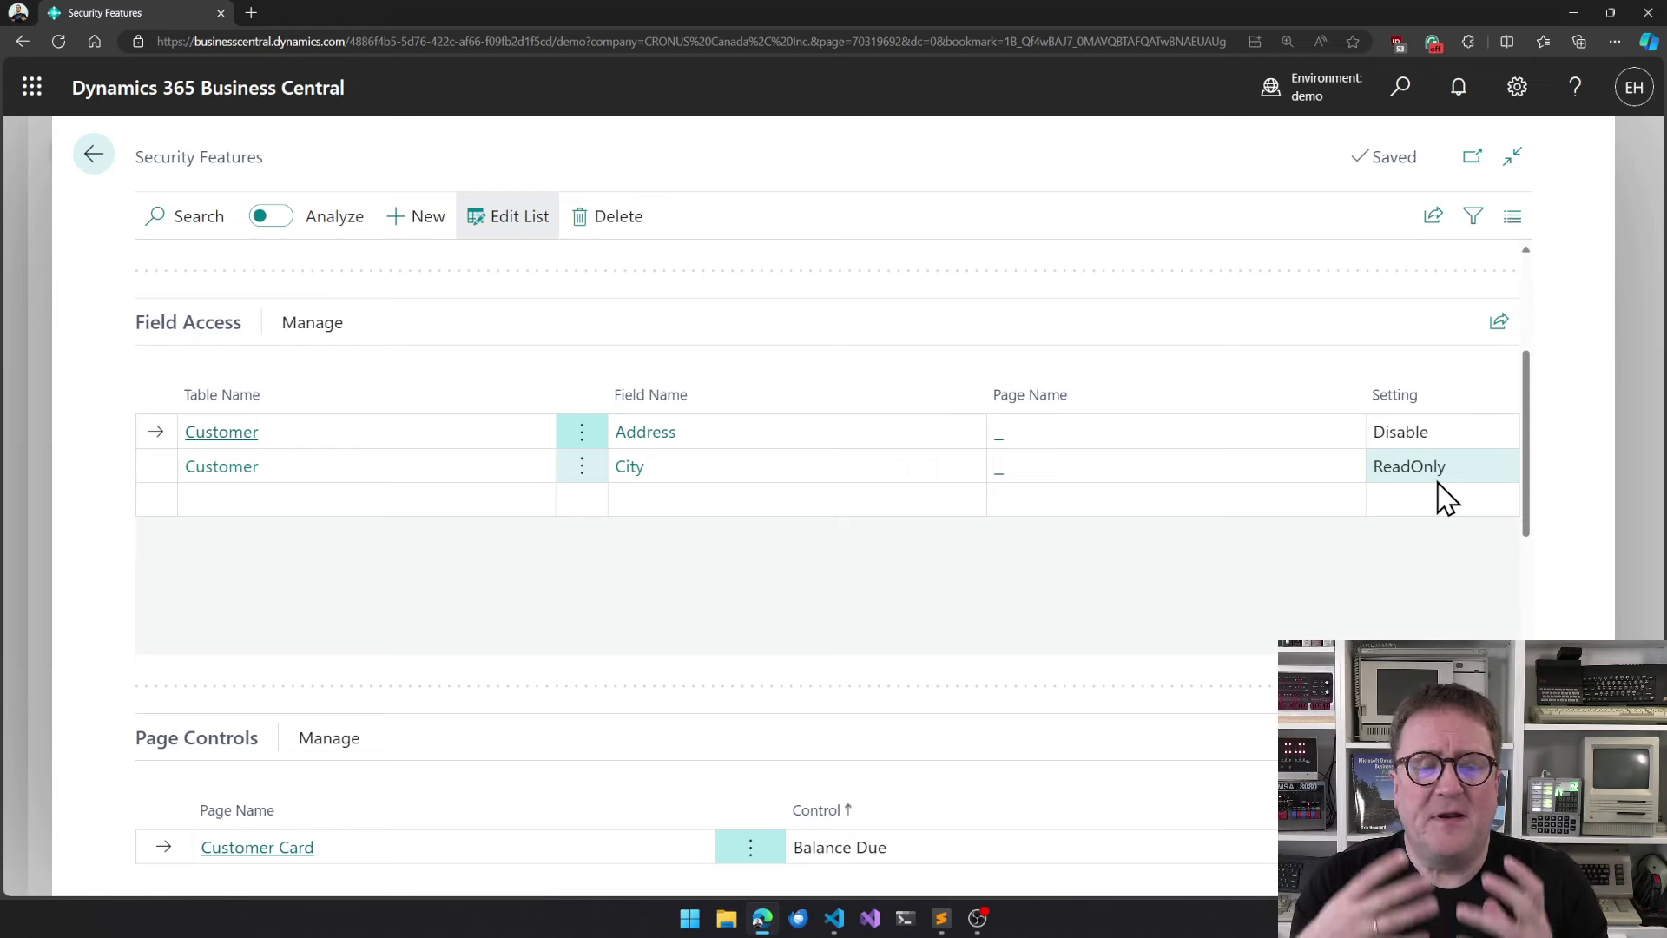
scroll(1446, 499, down, 3)
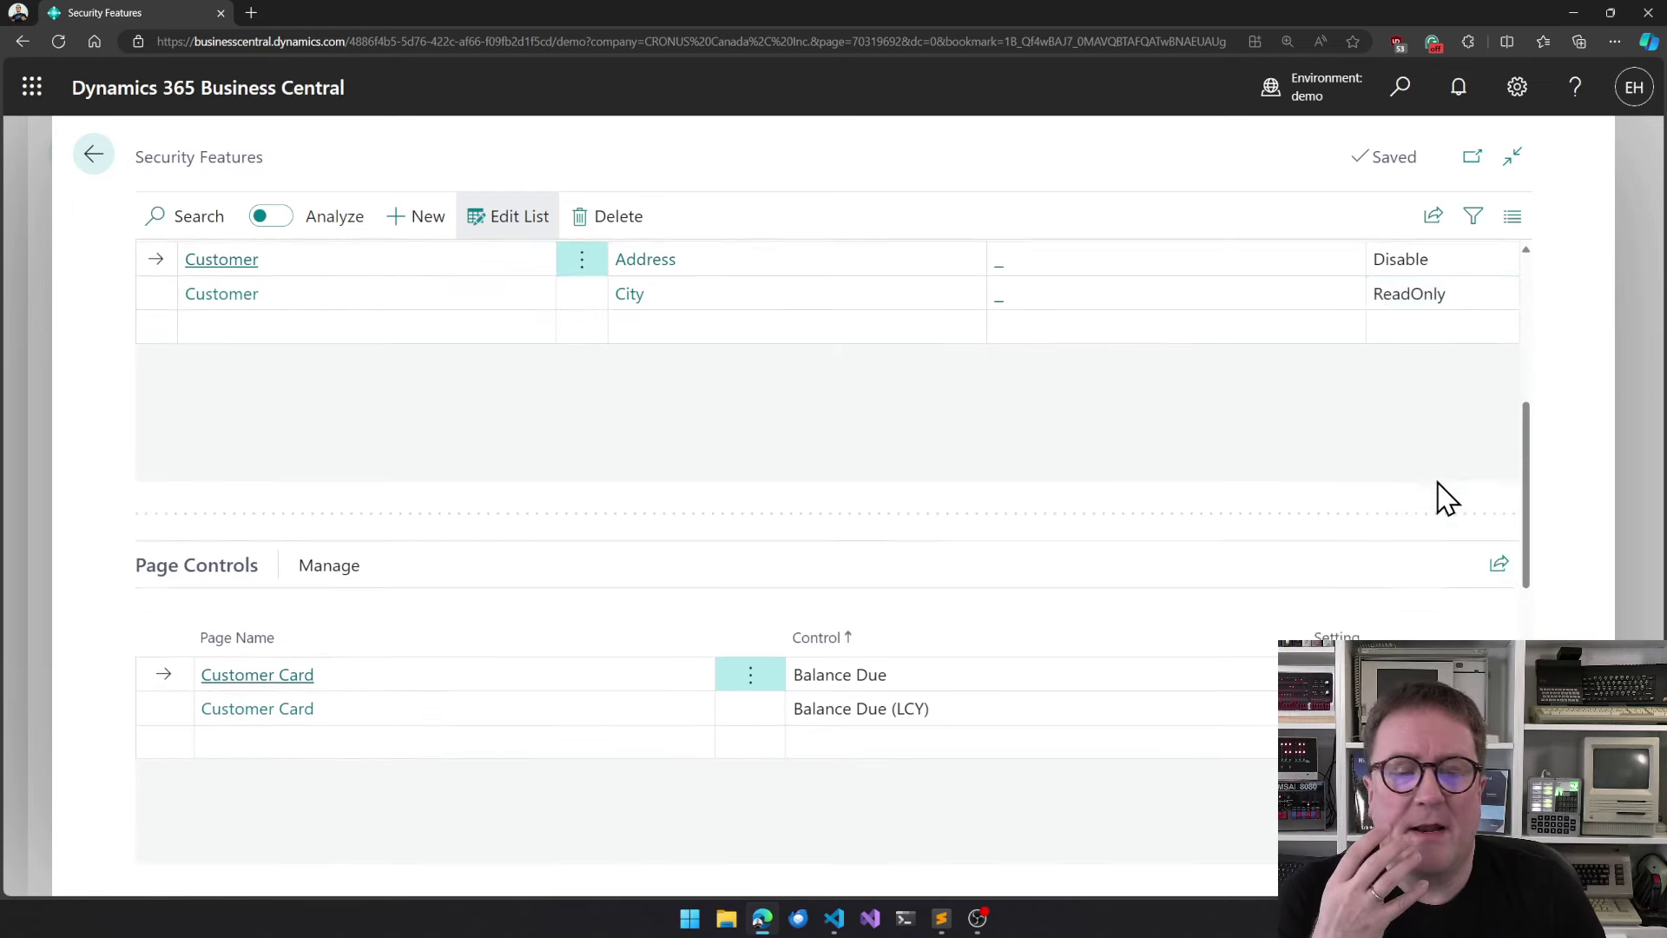
scroll(1446, 500, down, 3)
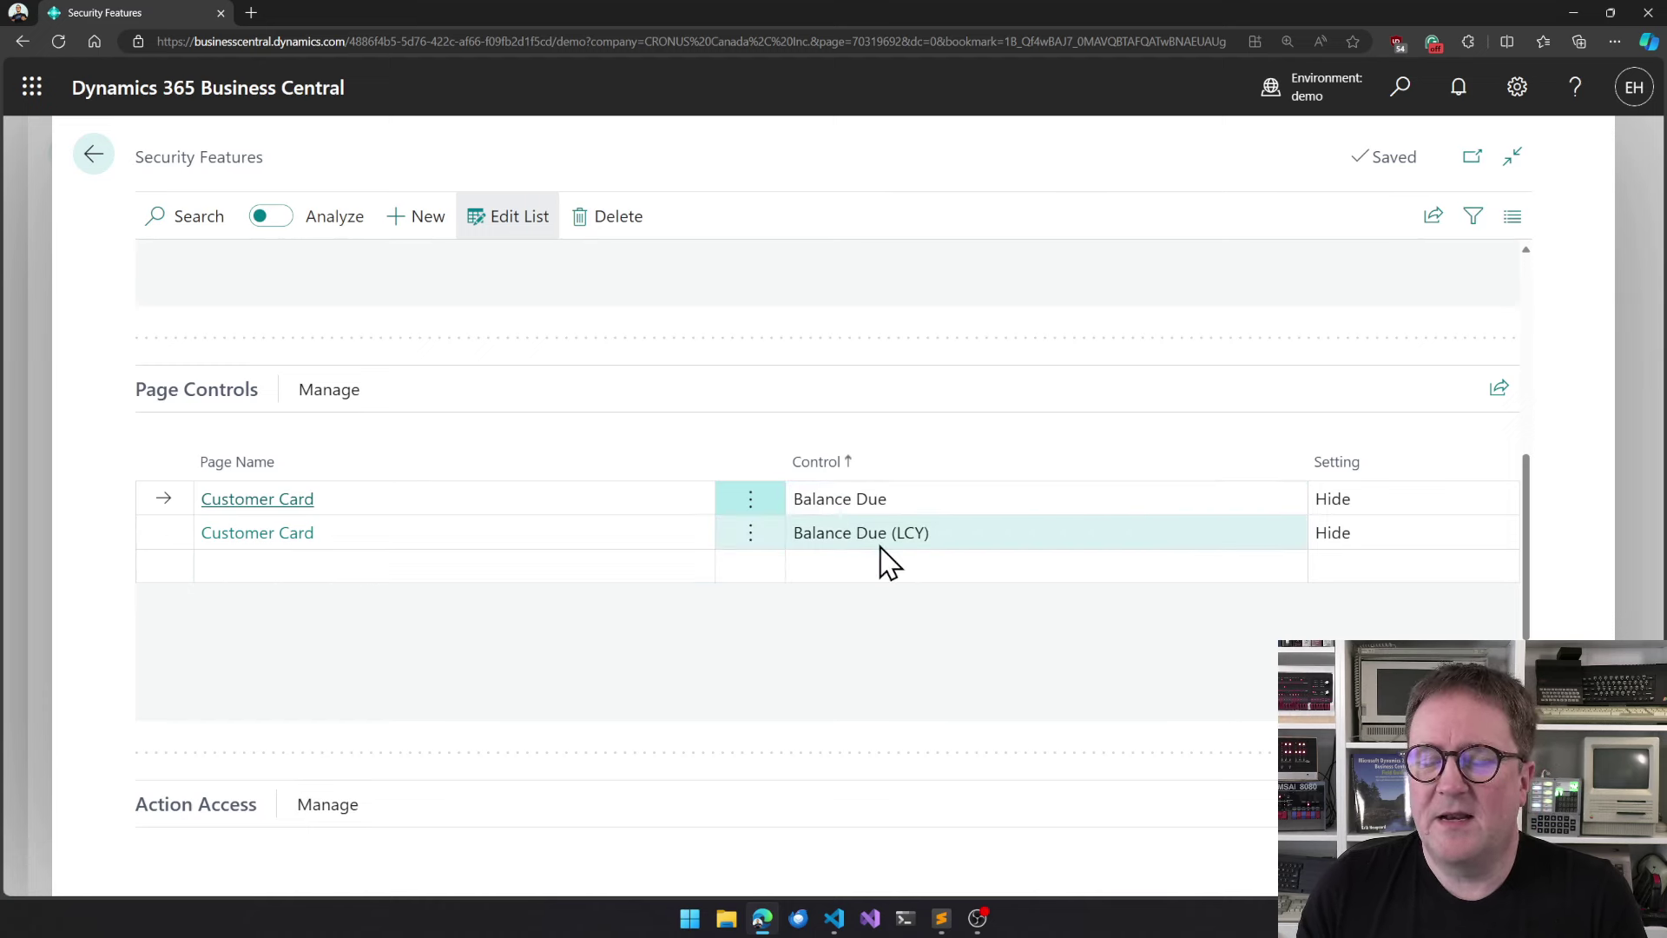
click(1204, 496)
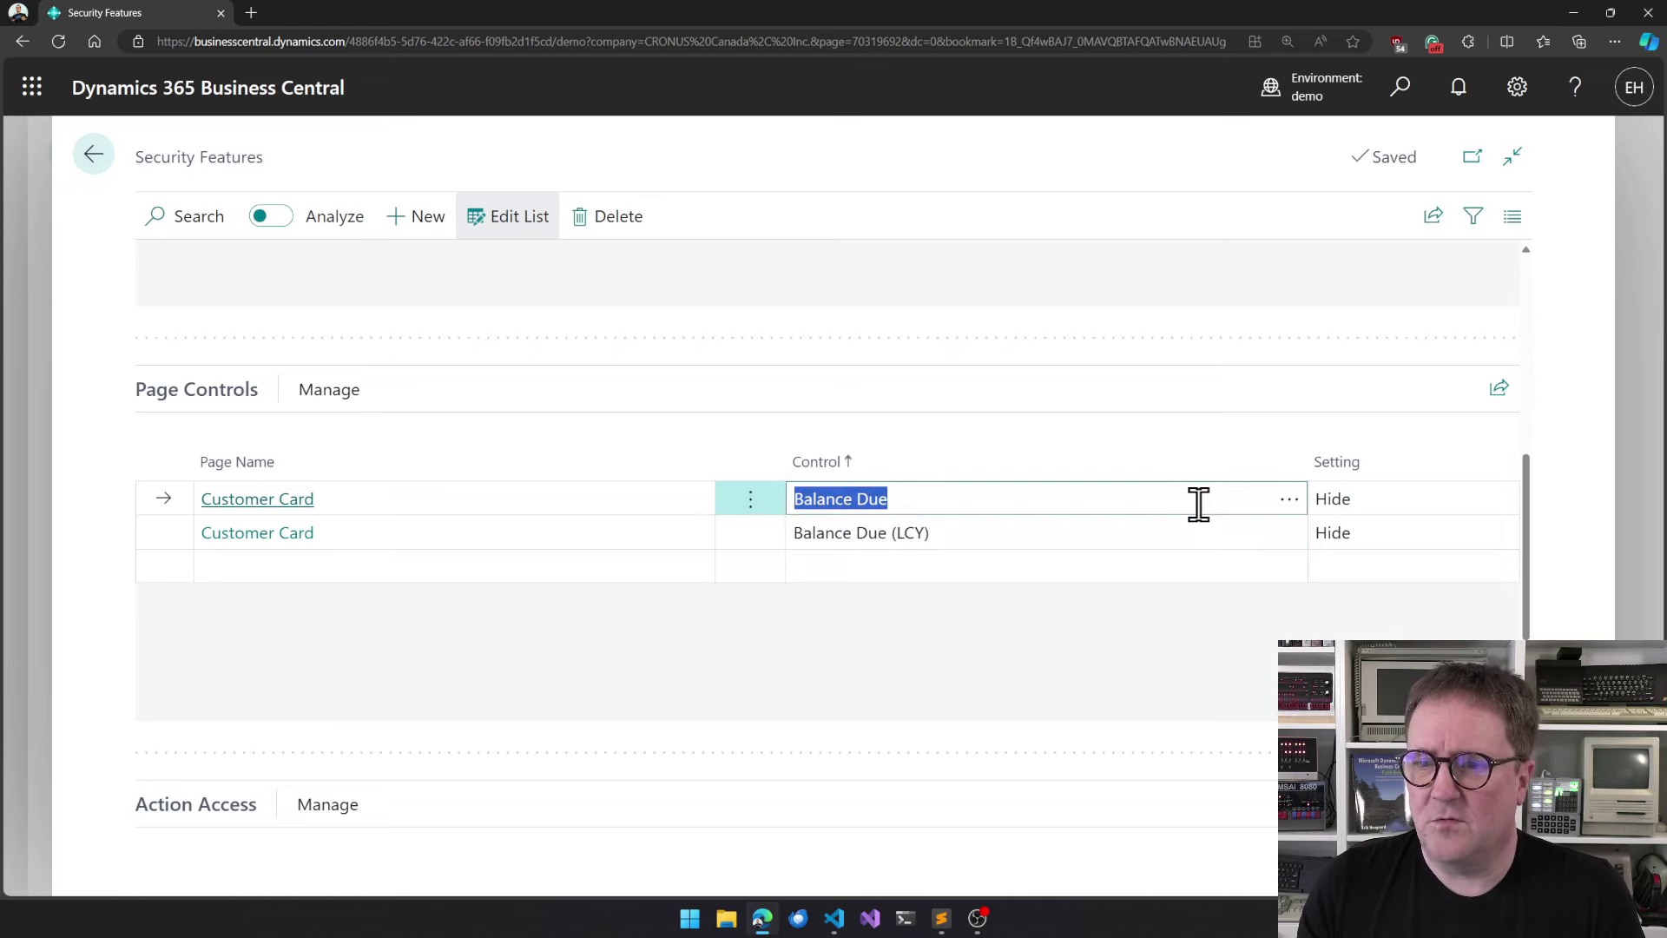
click(1289, 504)
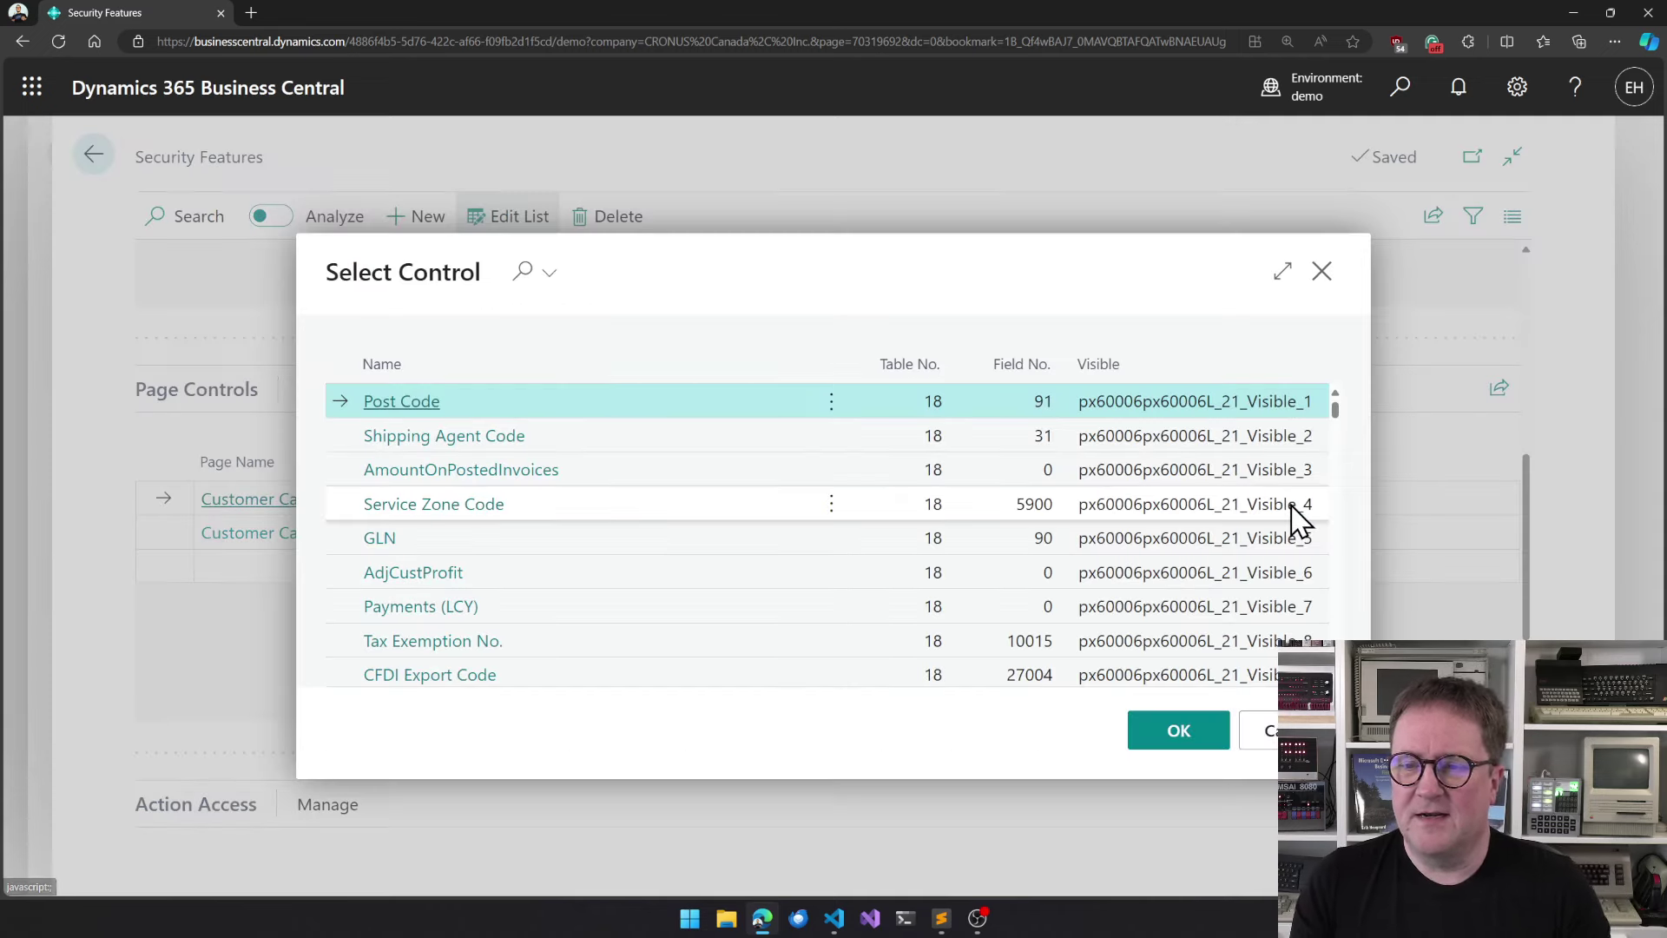
click(524, 276)
text(due)
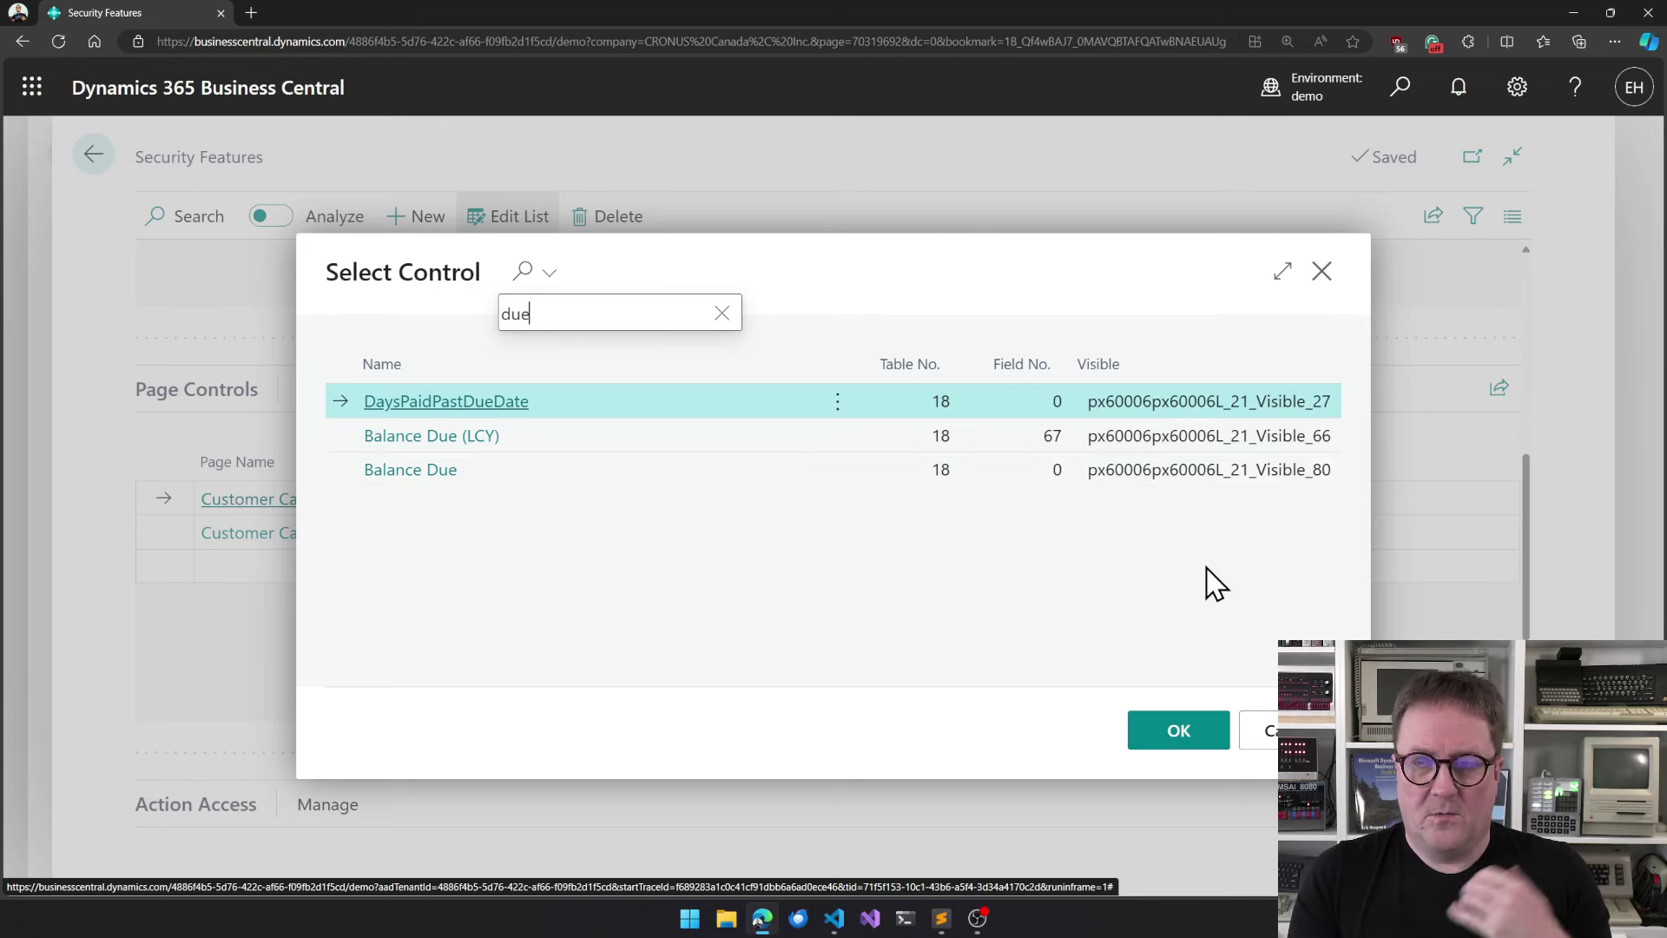
click(1261, 731)
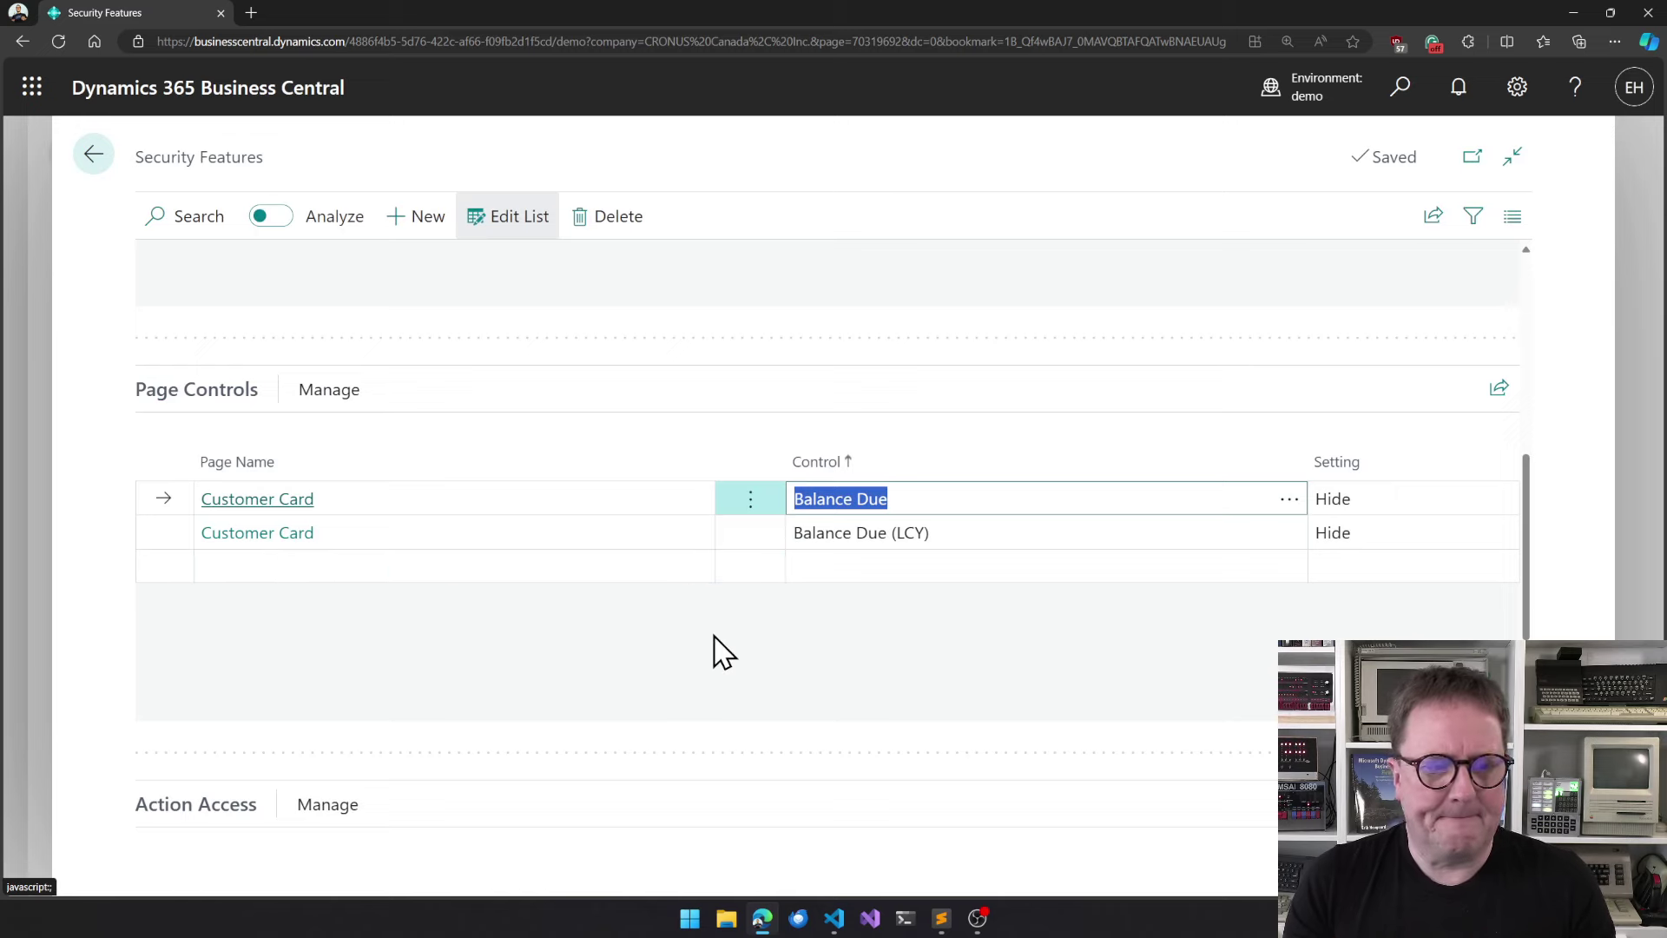
scroll(715, 651, down, 3)
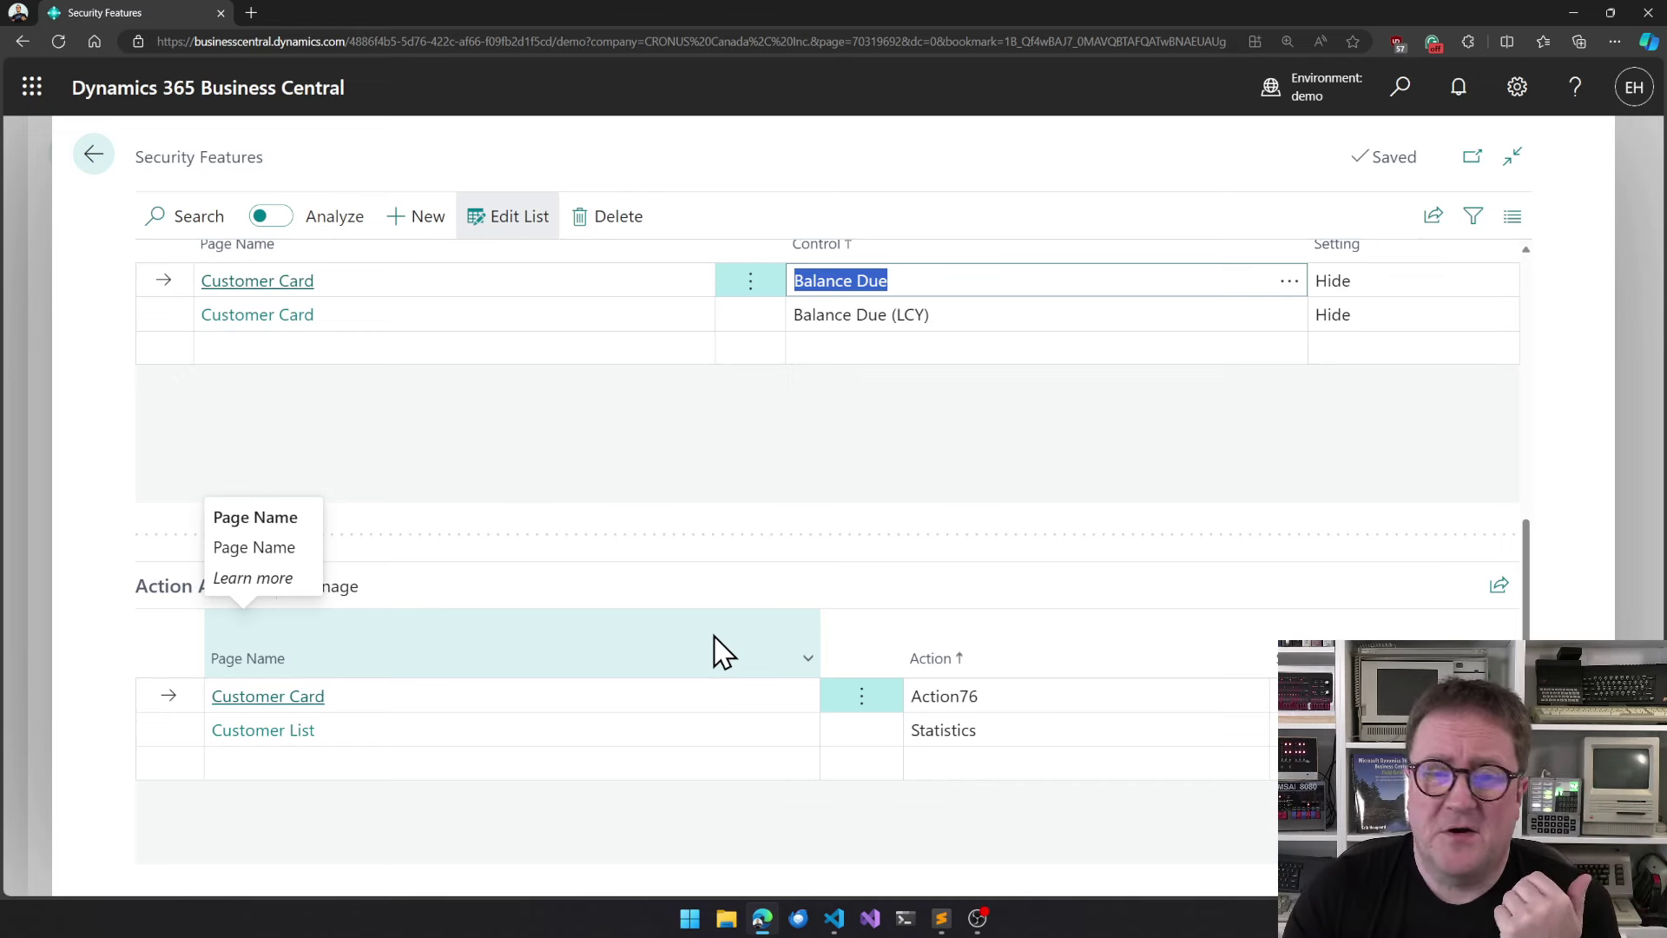
scroll(715, 651, down, 2)
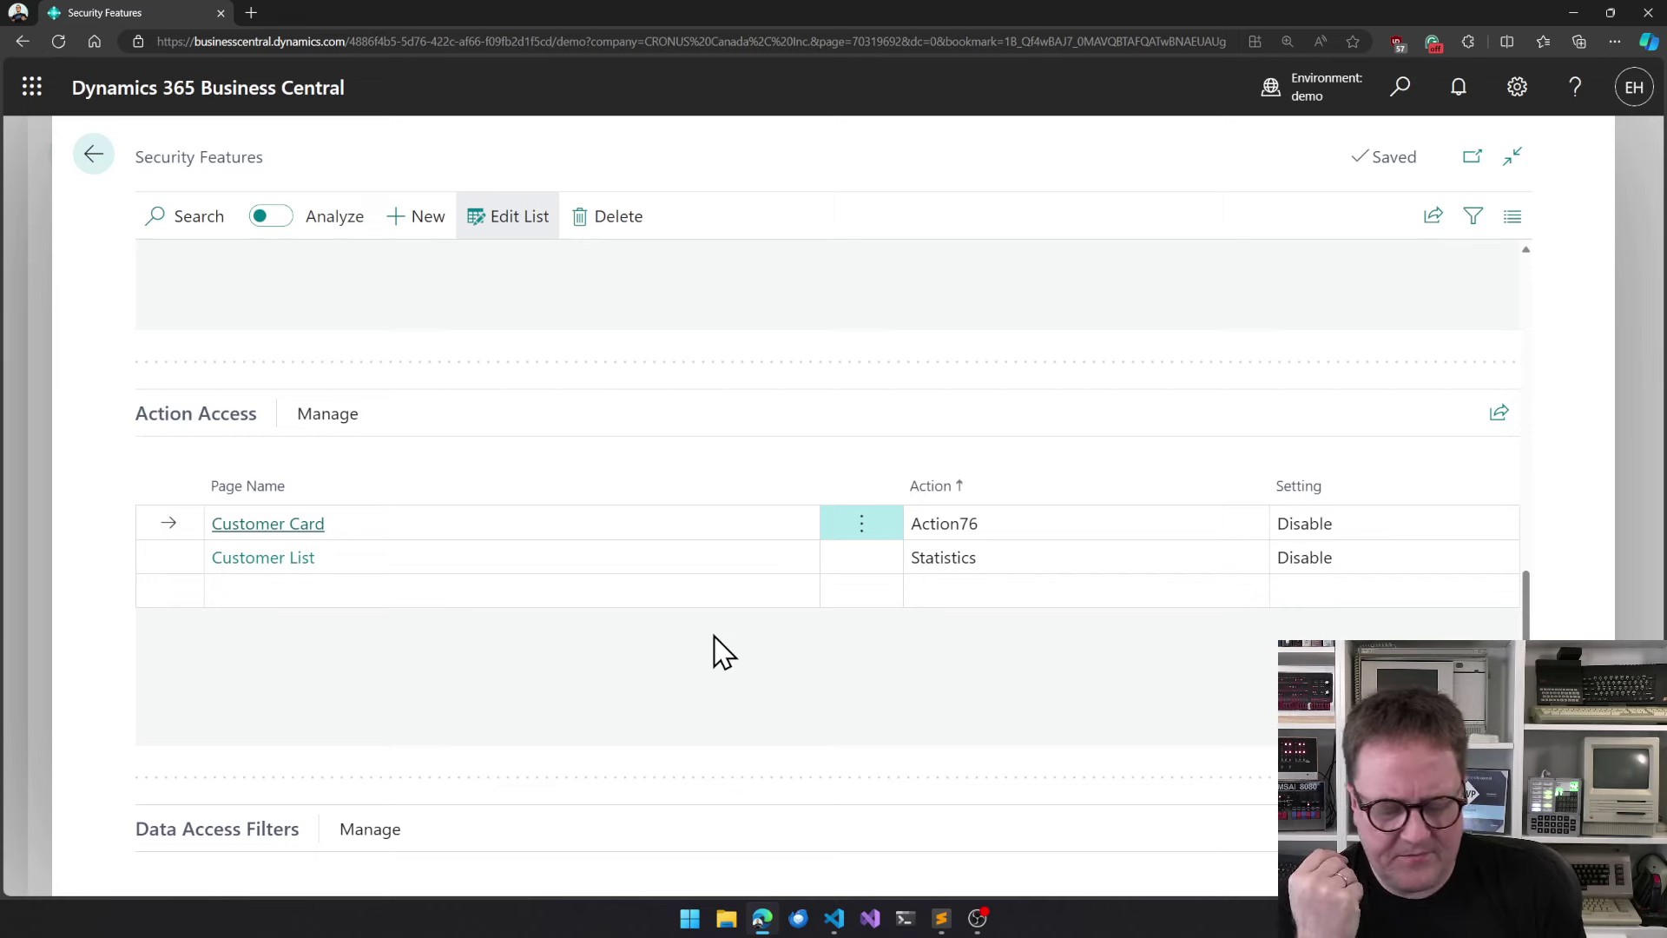
key(alt+q)
text(vendors)
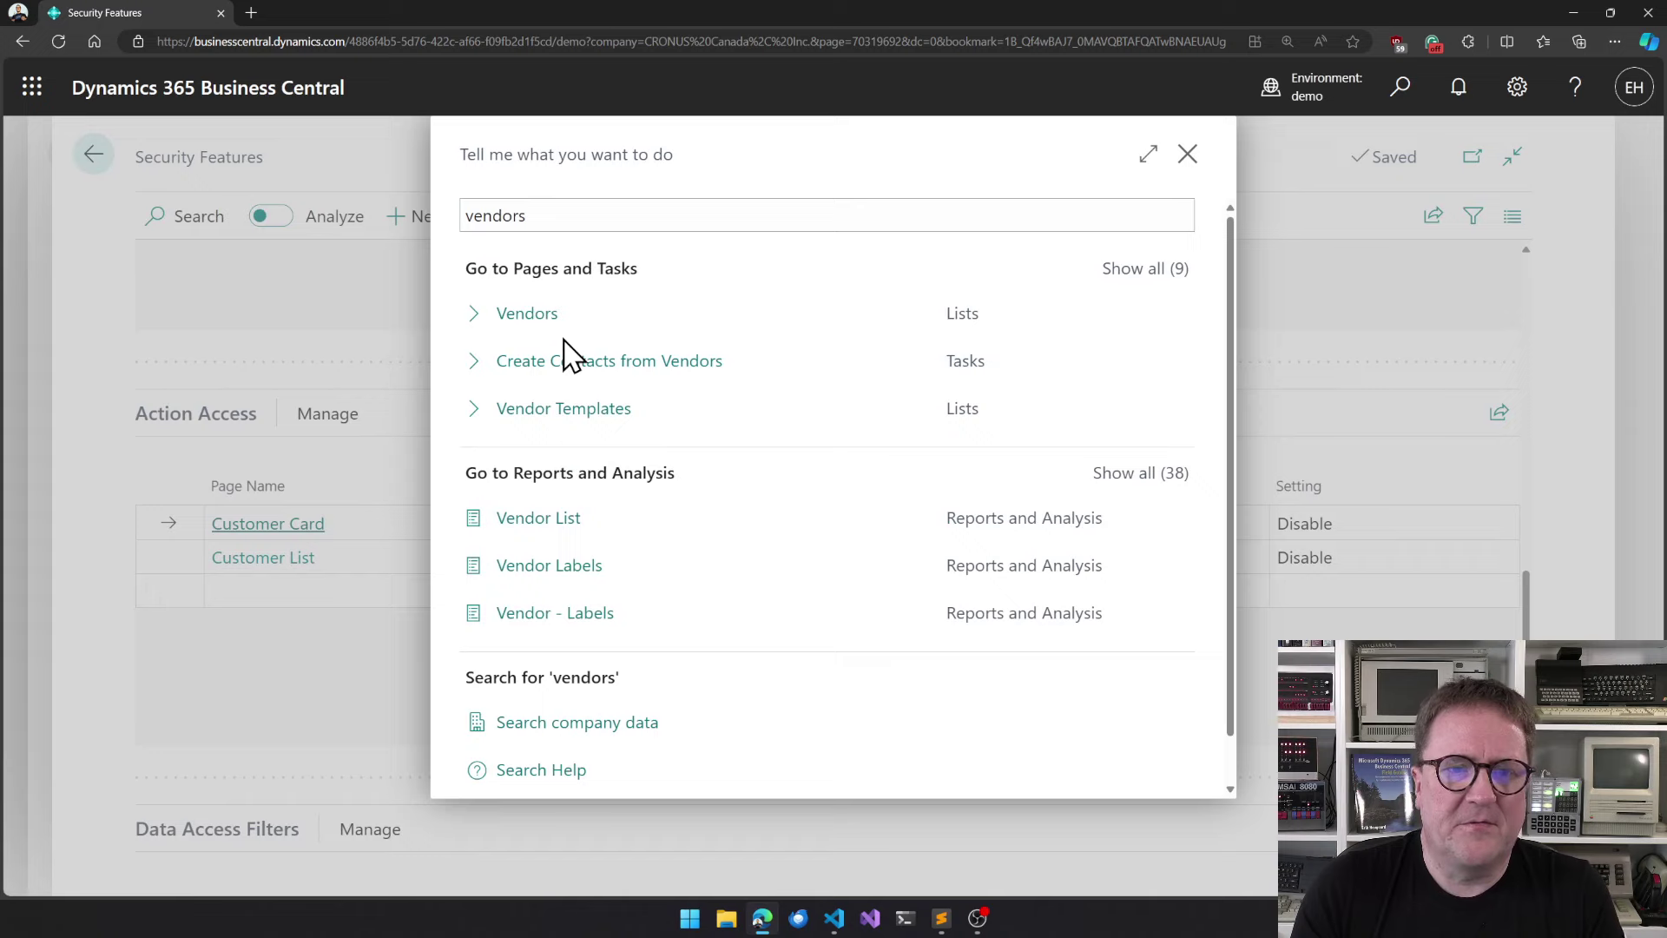
click(547, 327)
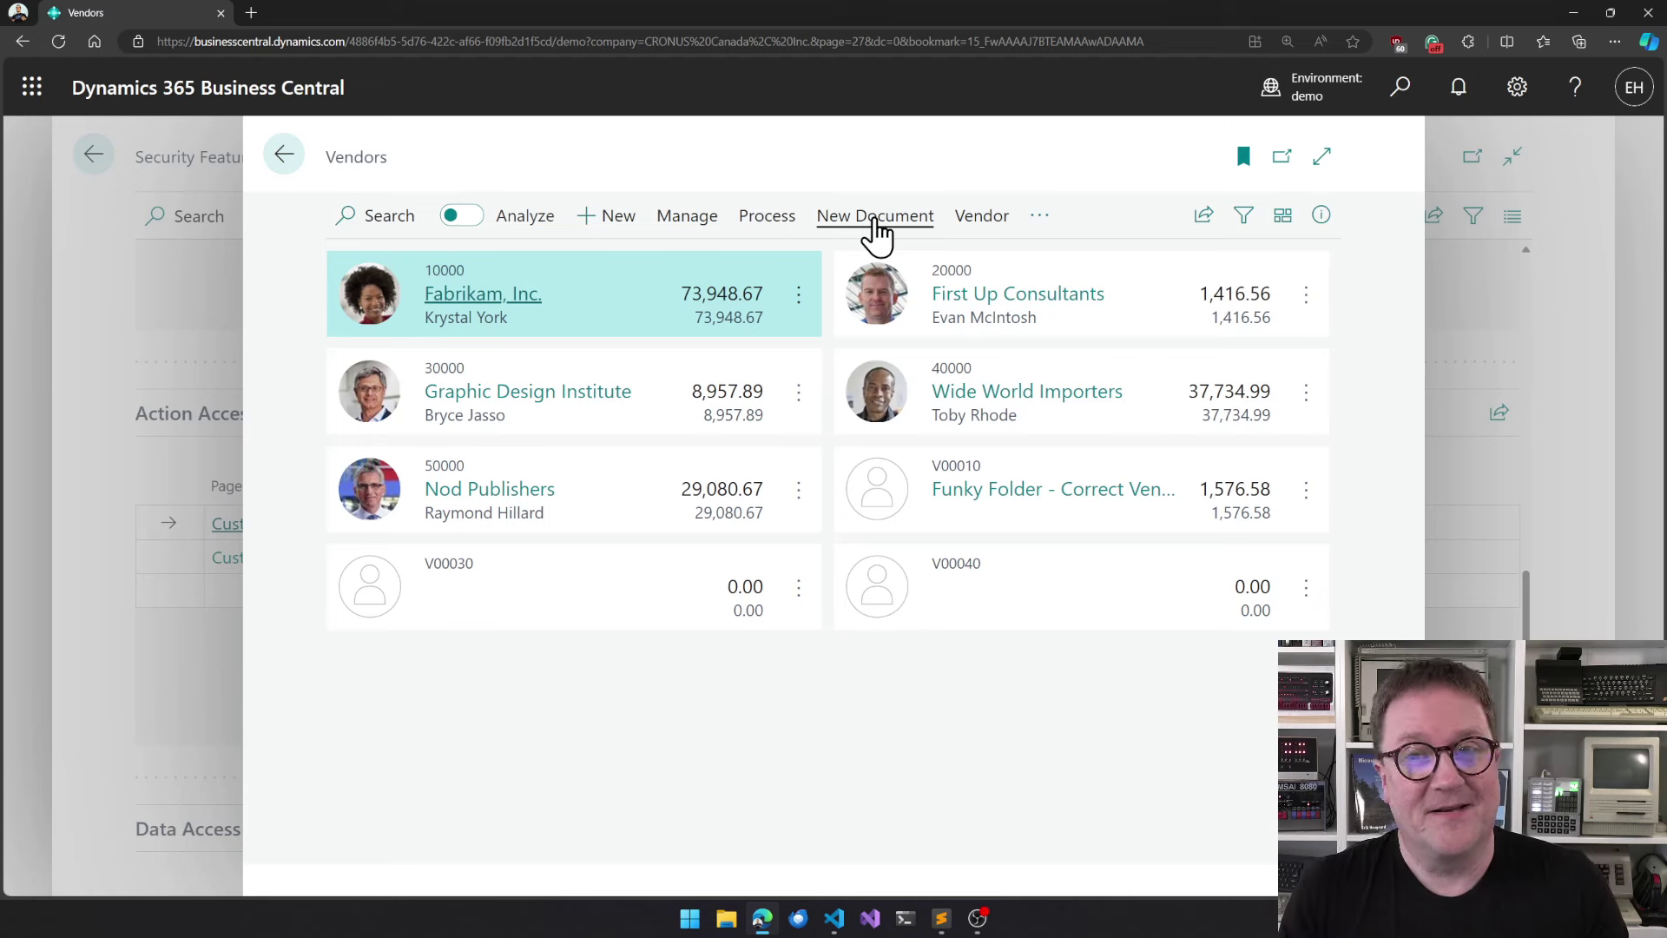
click(1038, 222)
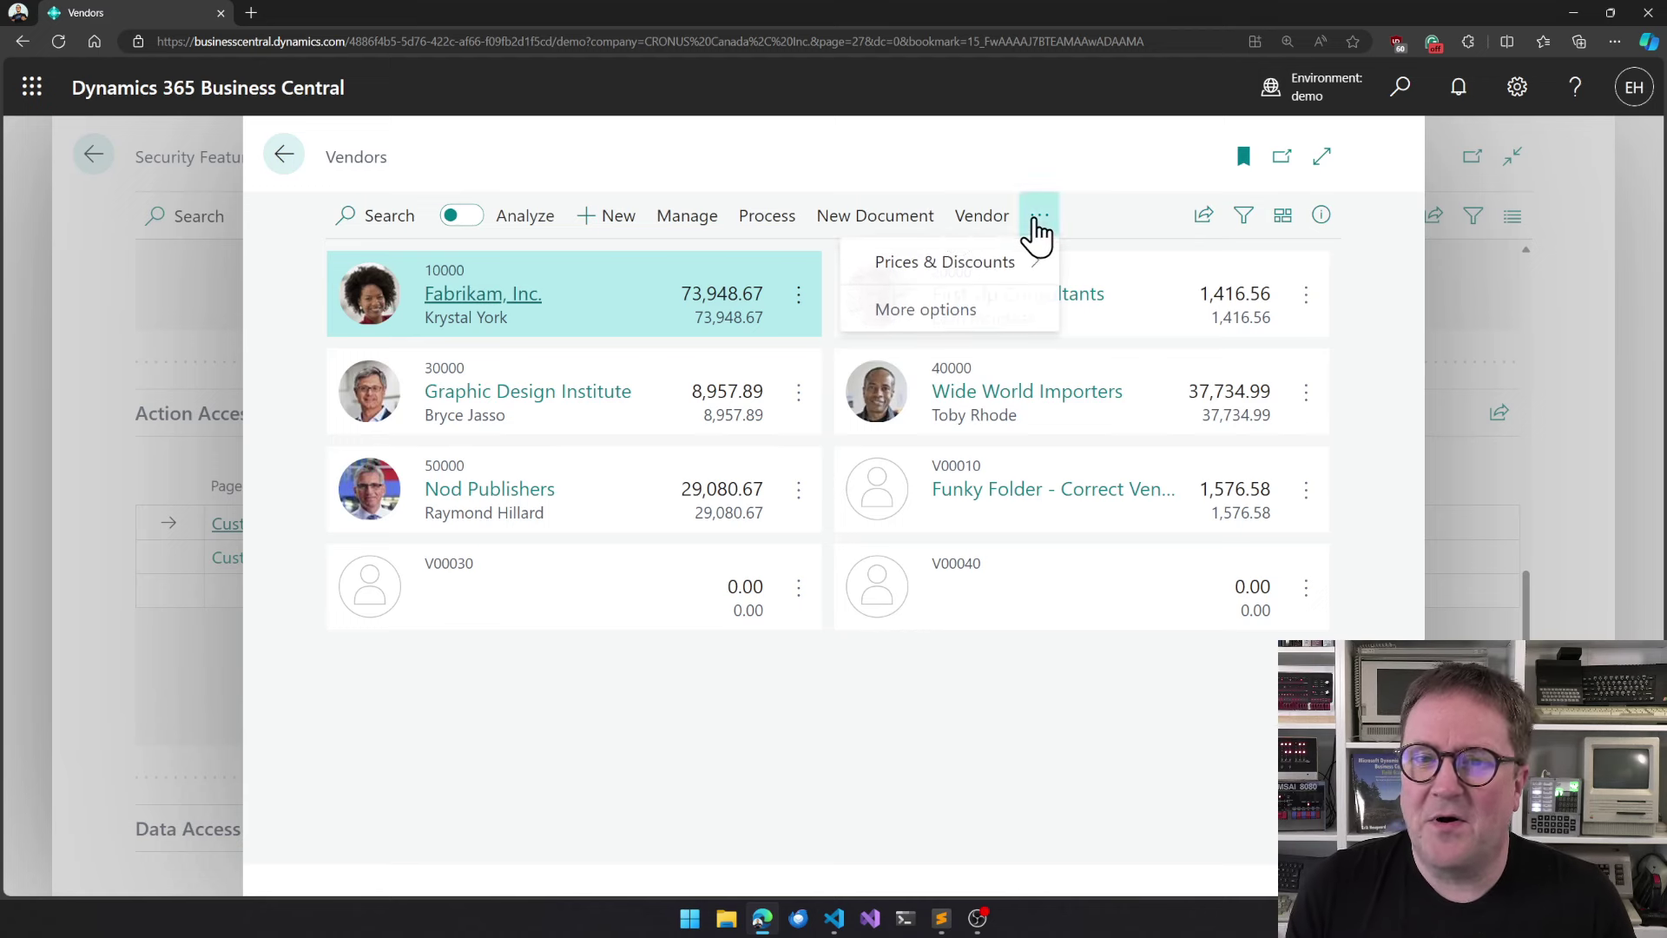
click(777, 233)
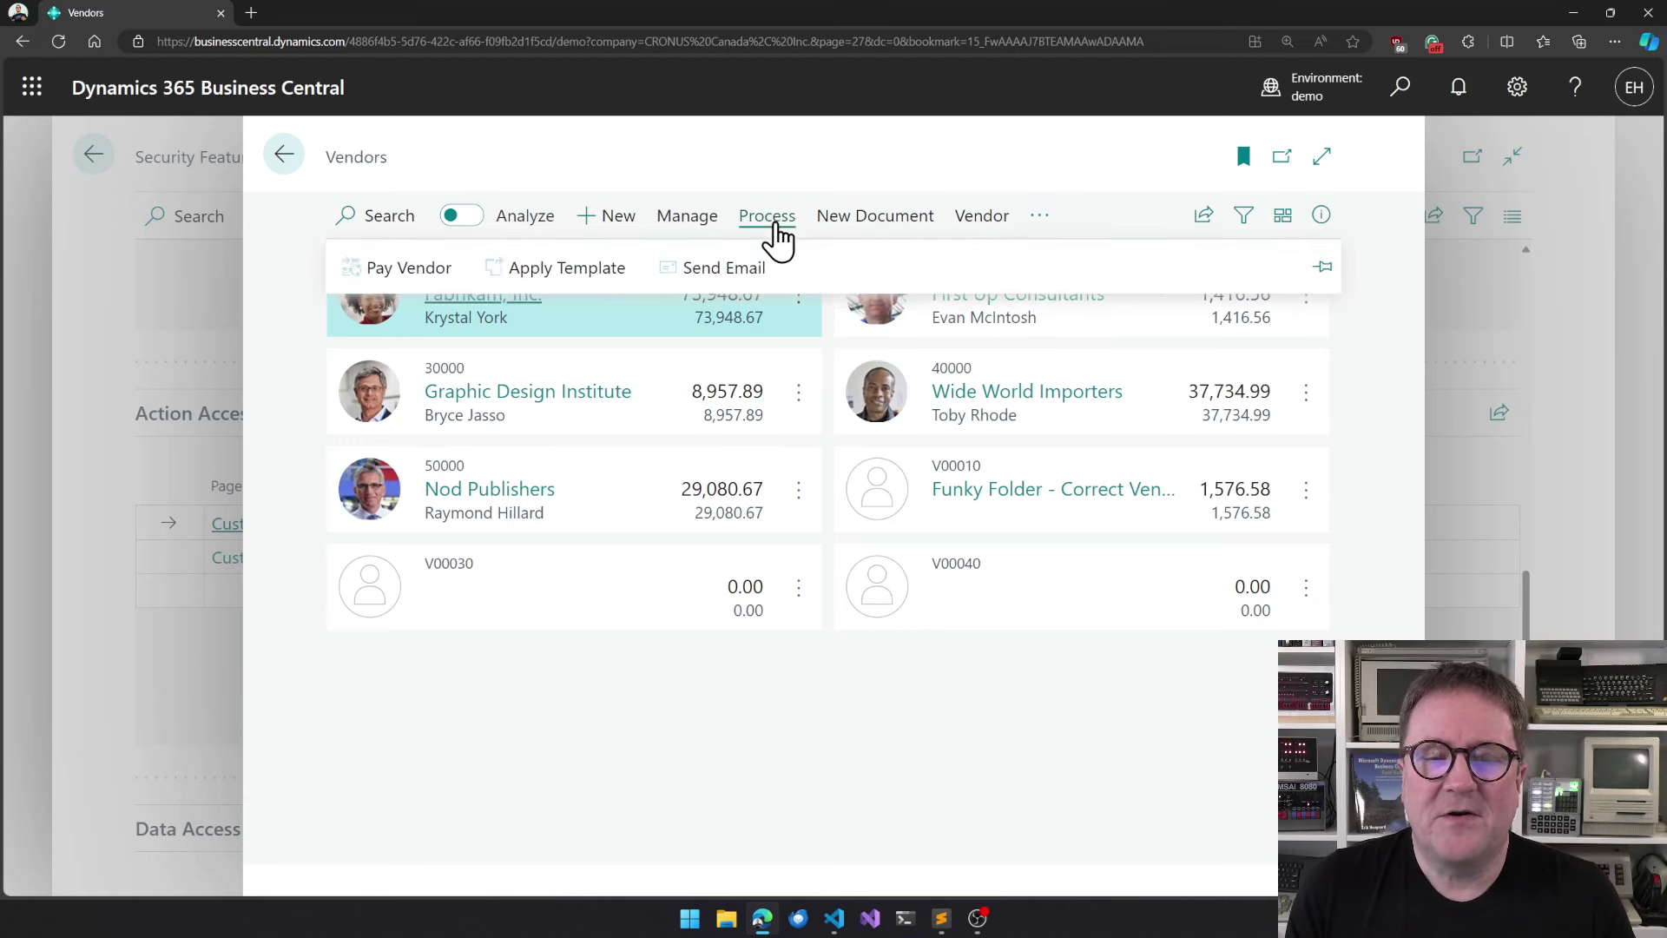
click(724, 183)
key(Escape)
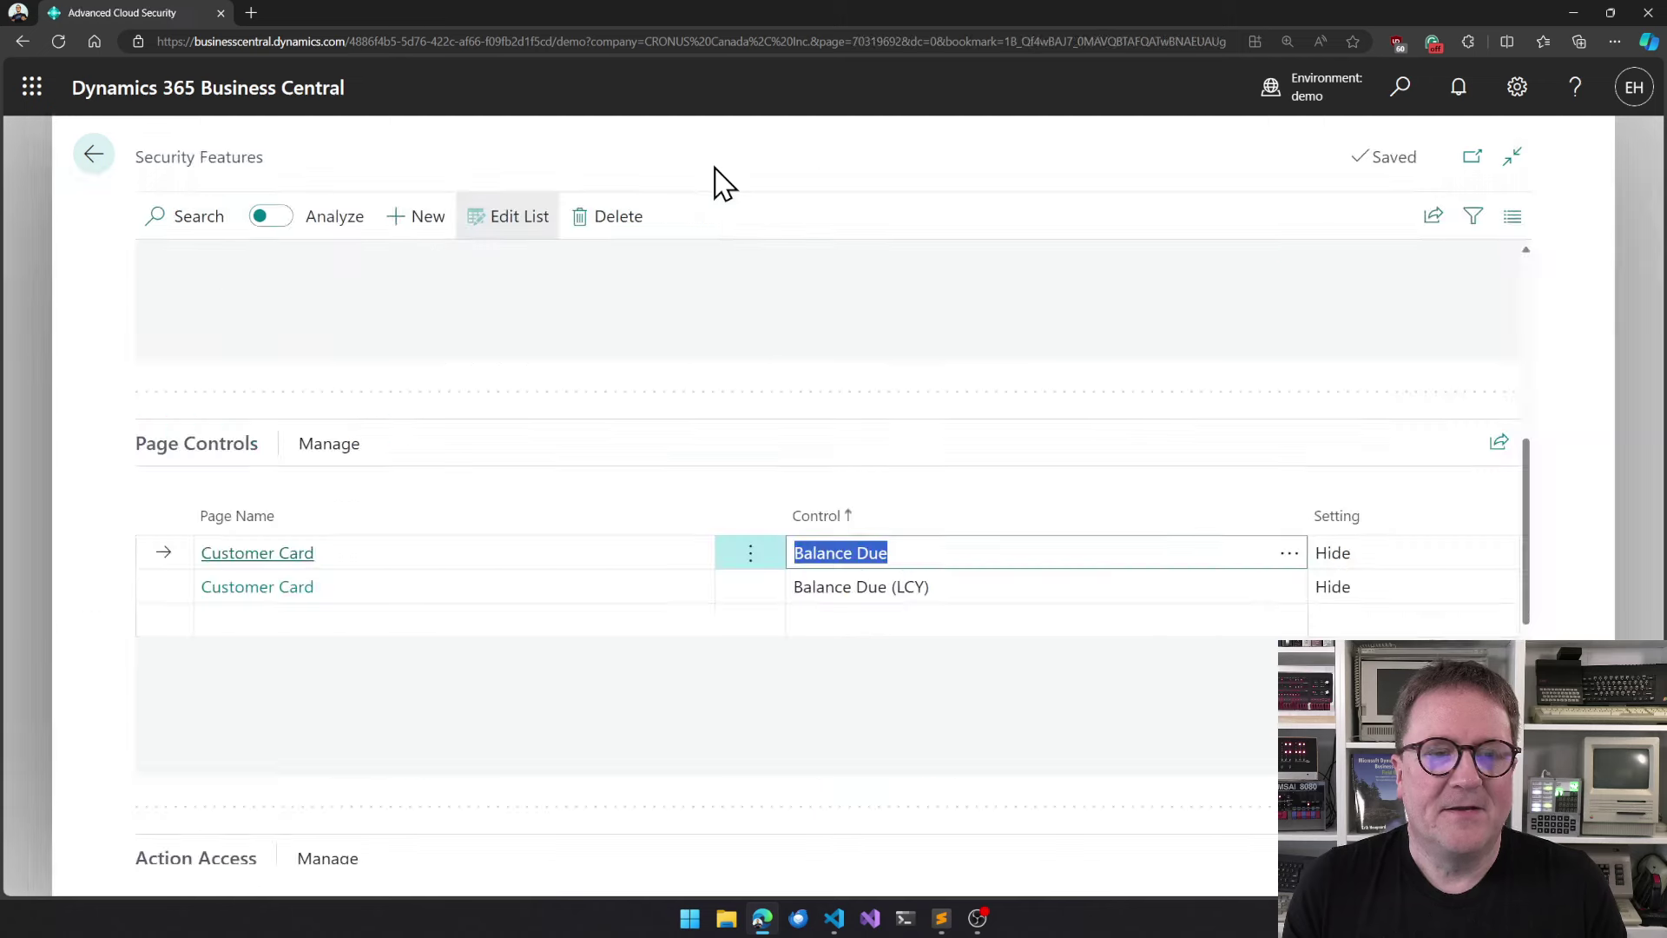
scroll(469, 590, down, 2)
scroll(486, 596, down, 3)
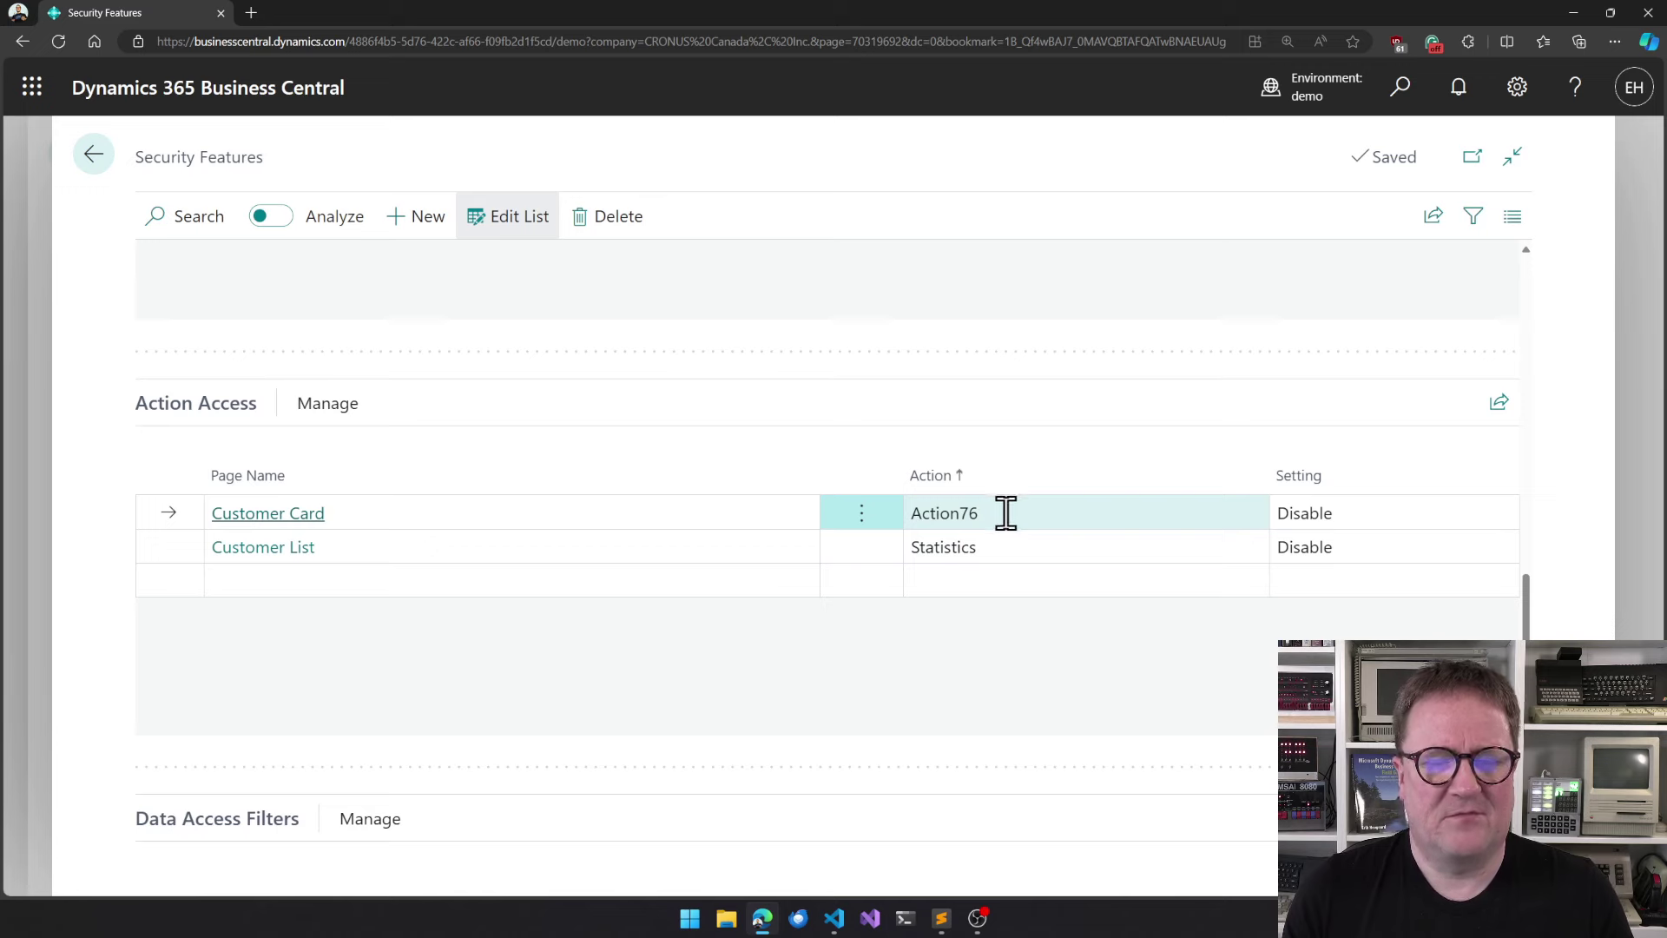
click(1253, 510)
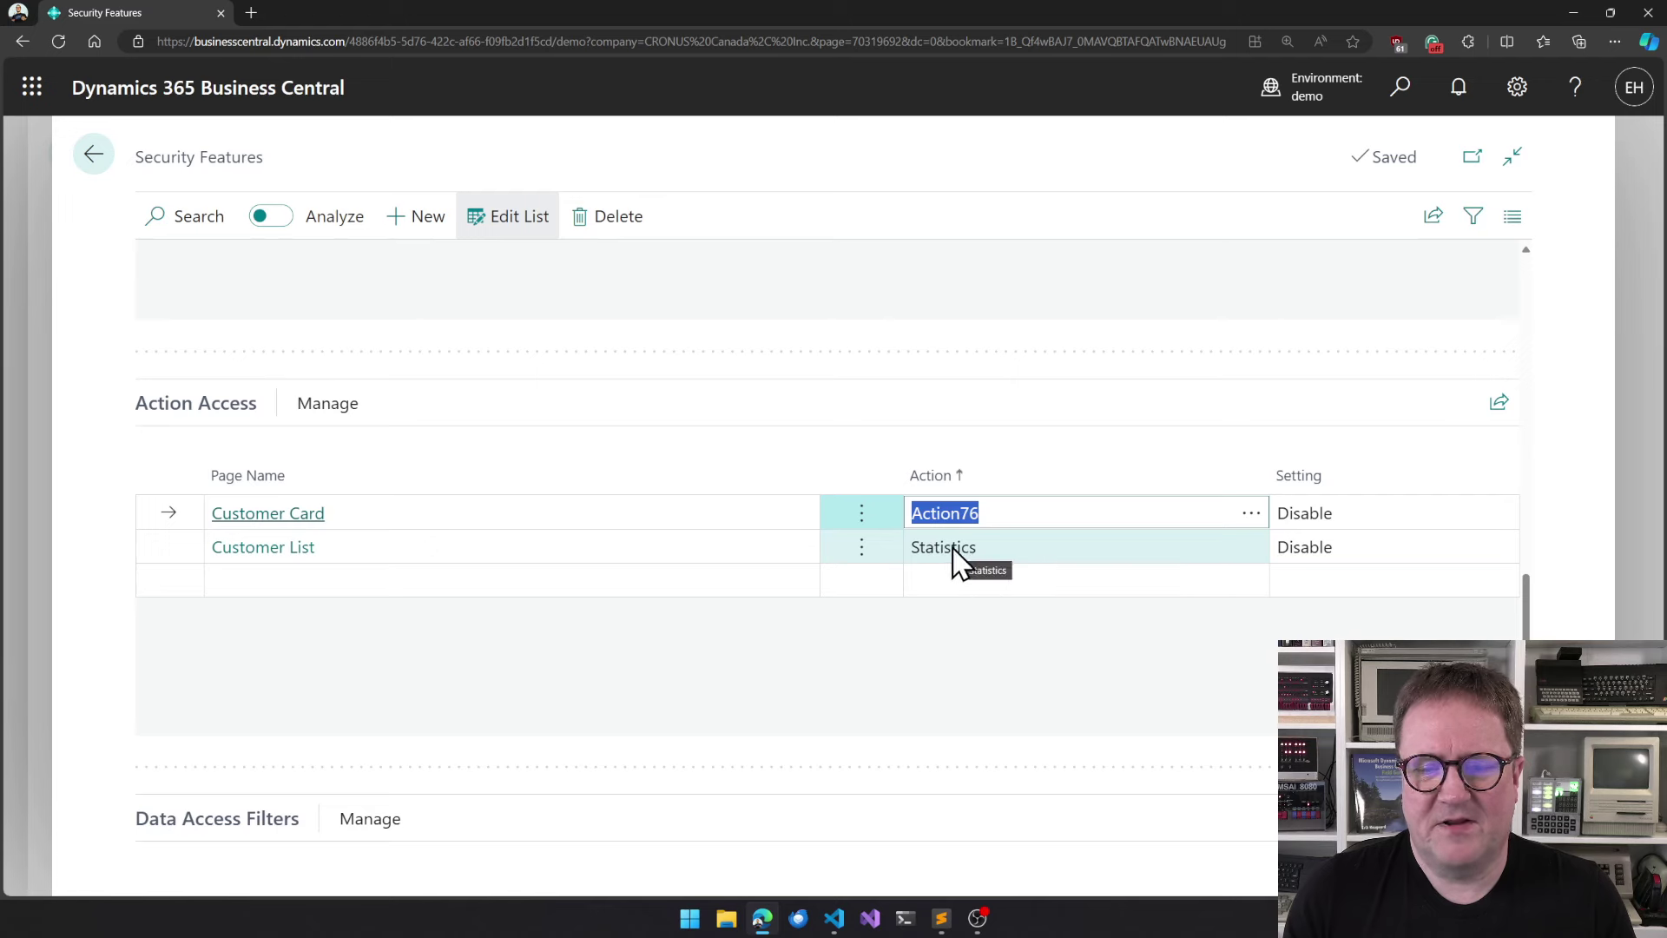
click(1252, 513)
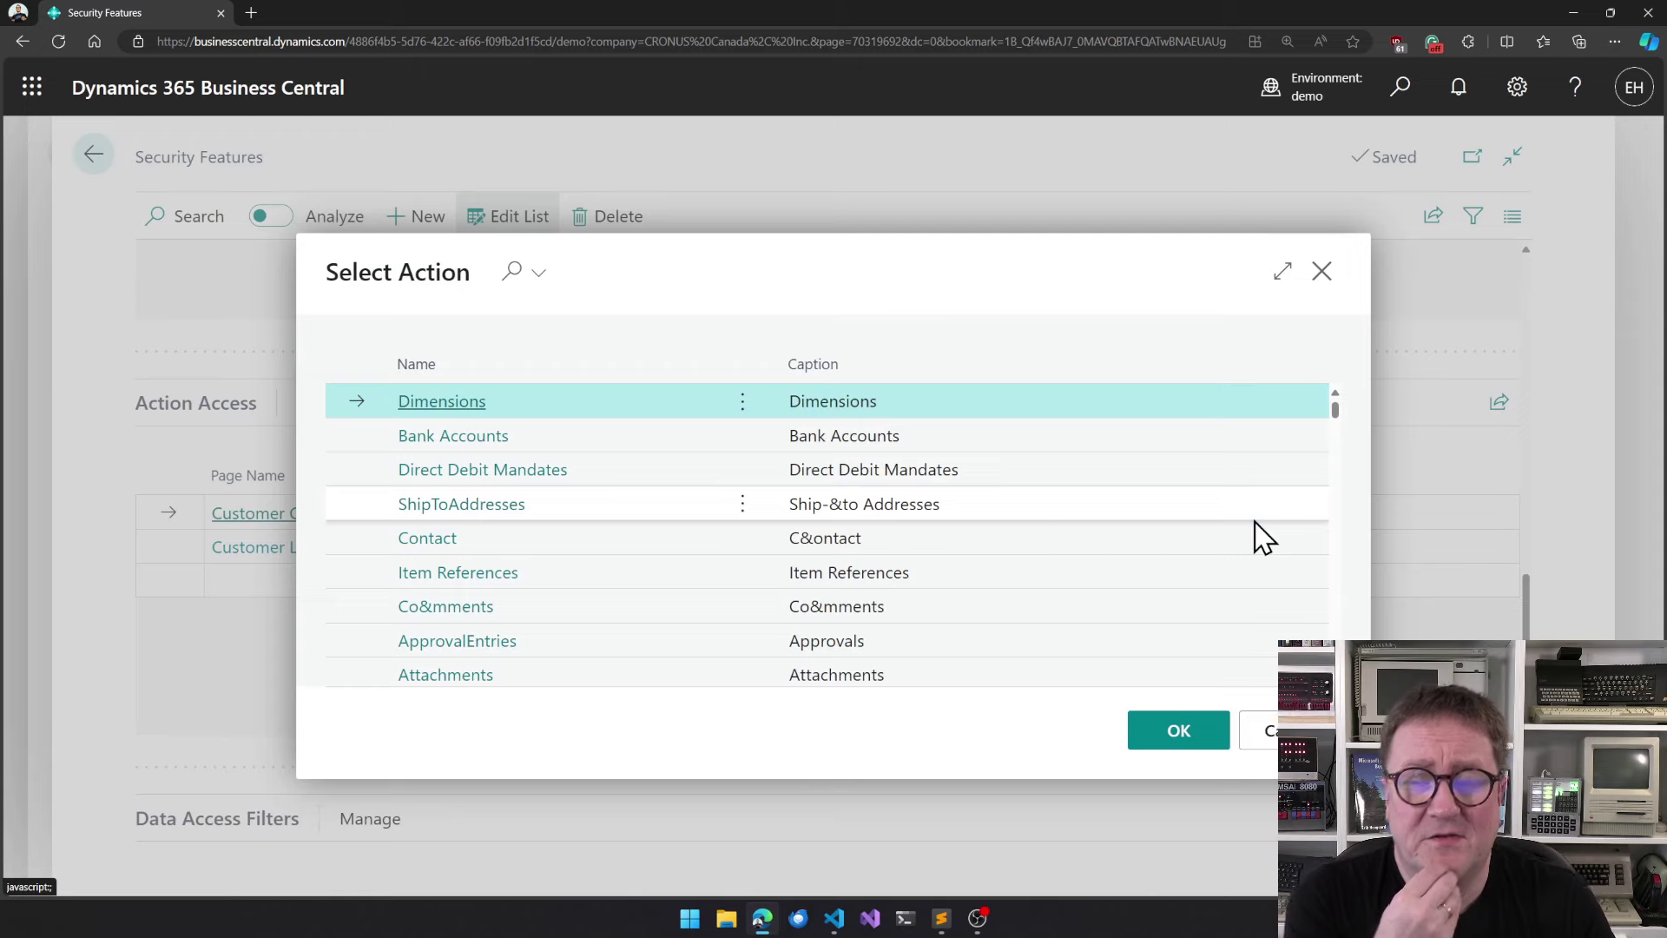
scroll(847, 573, down, 3)
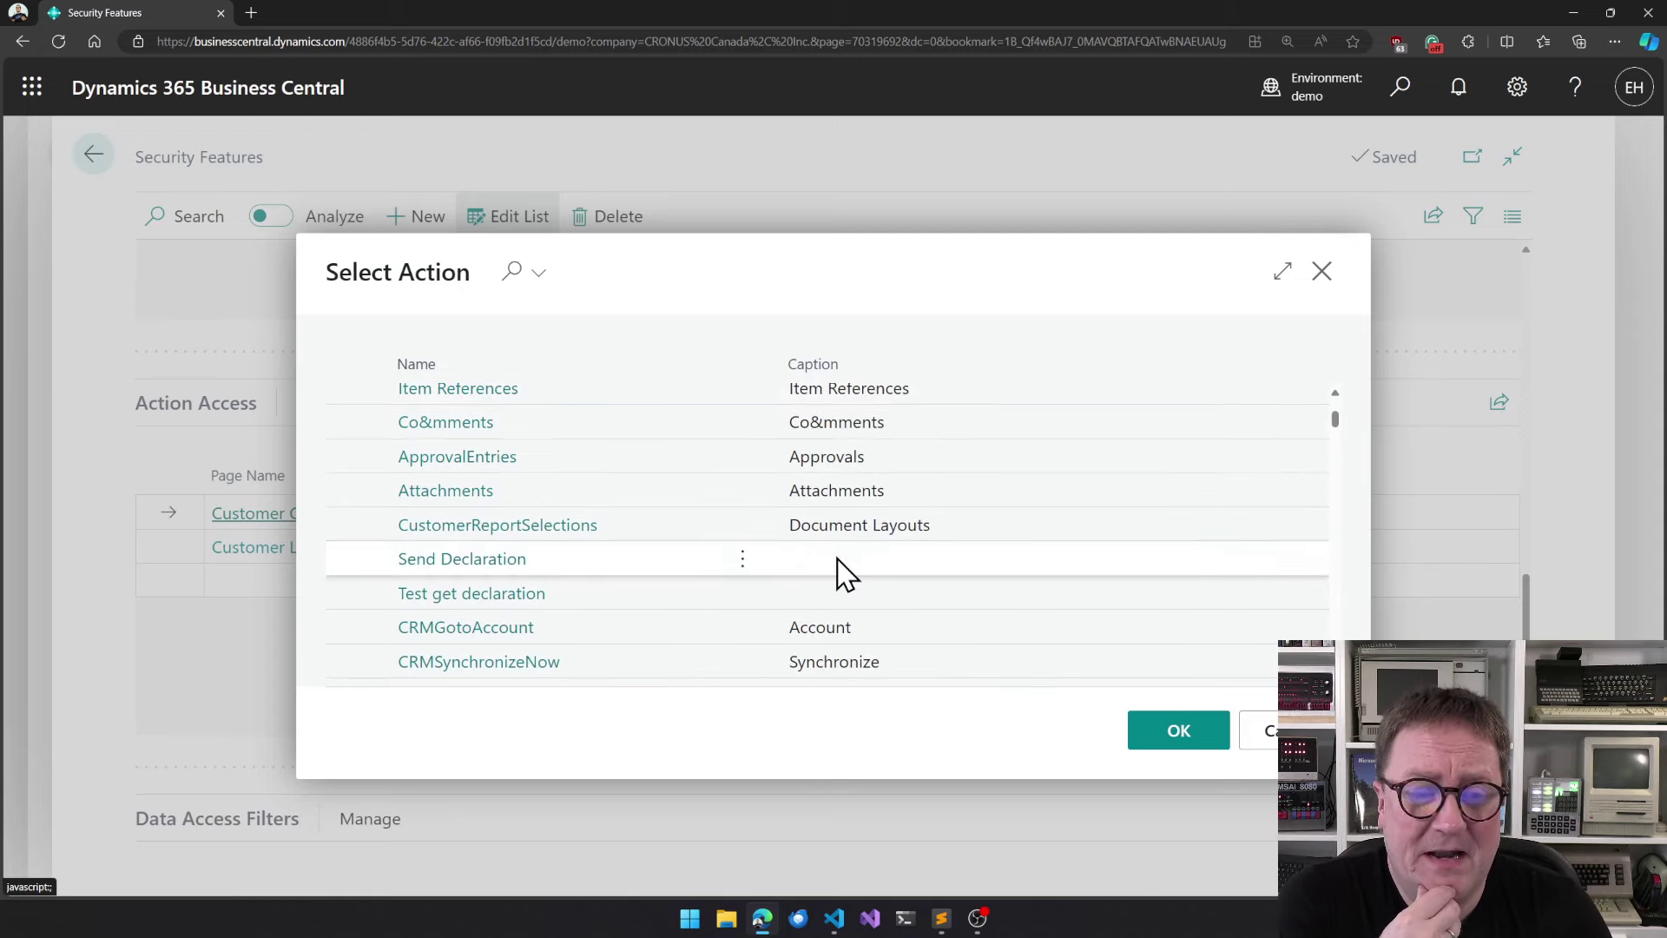
scroll(846, 573, down, 5)
scroll(842, 570, down, 2)
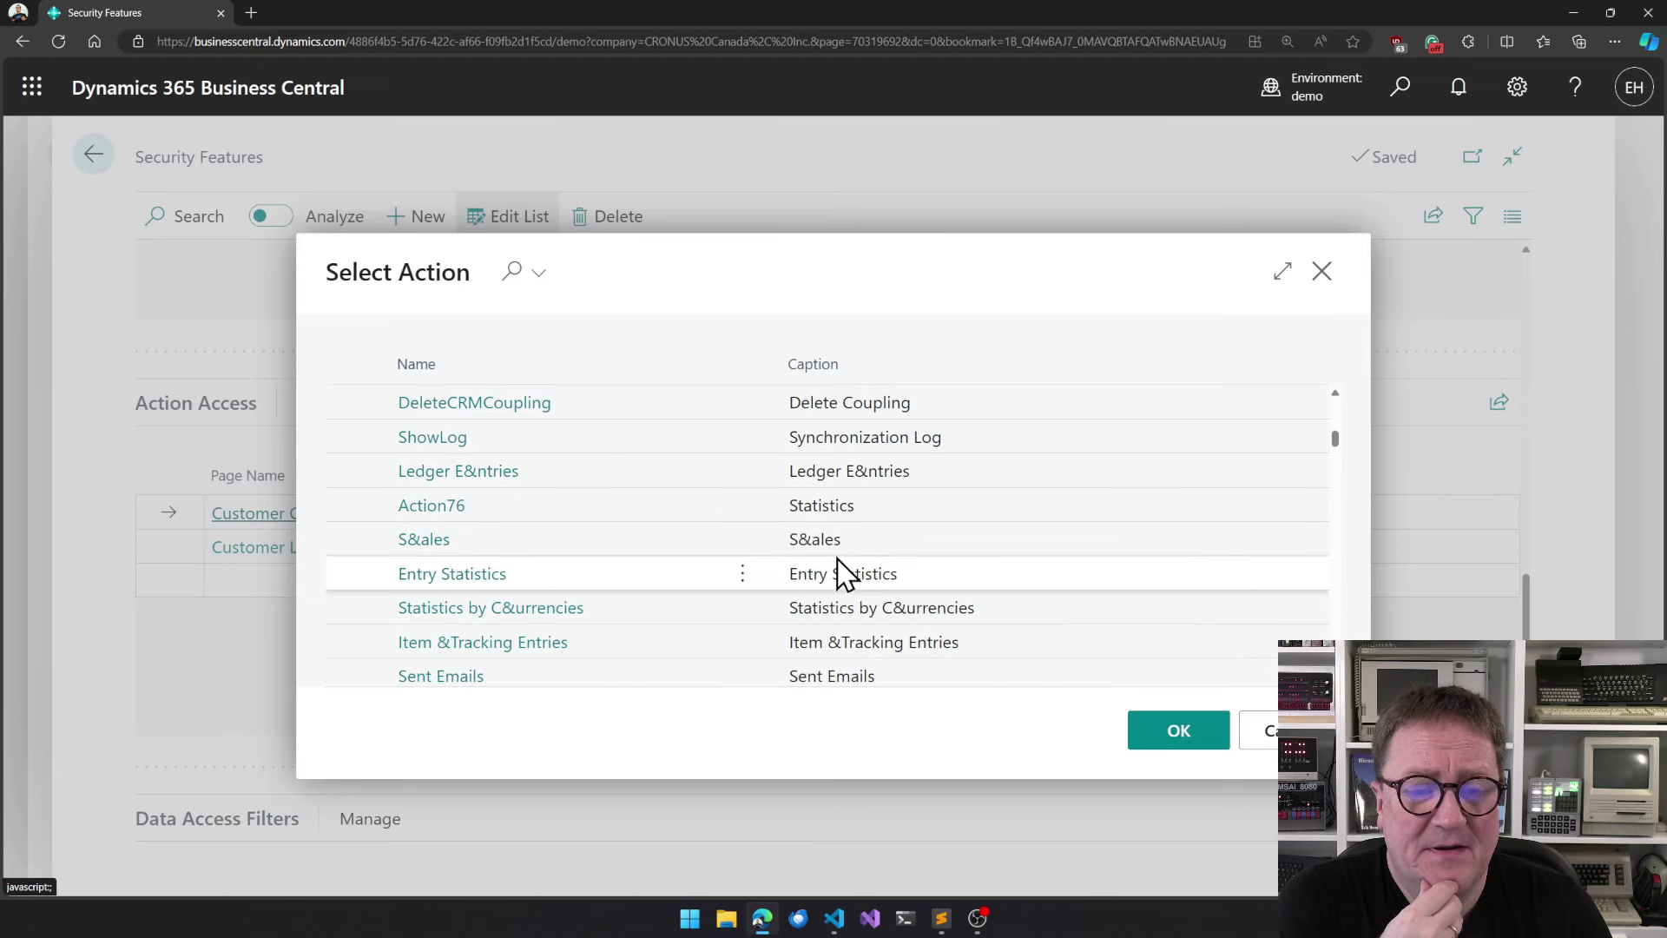
click(857, 507)
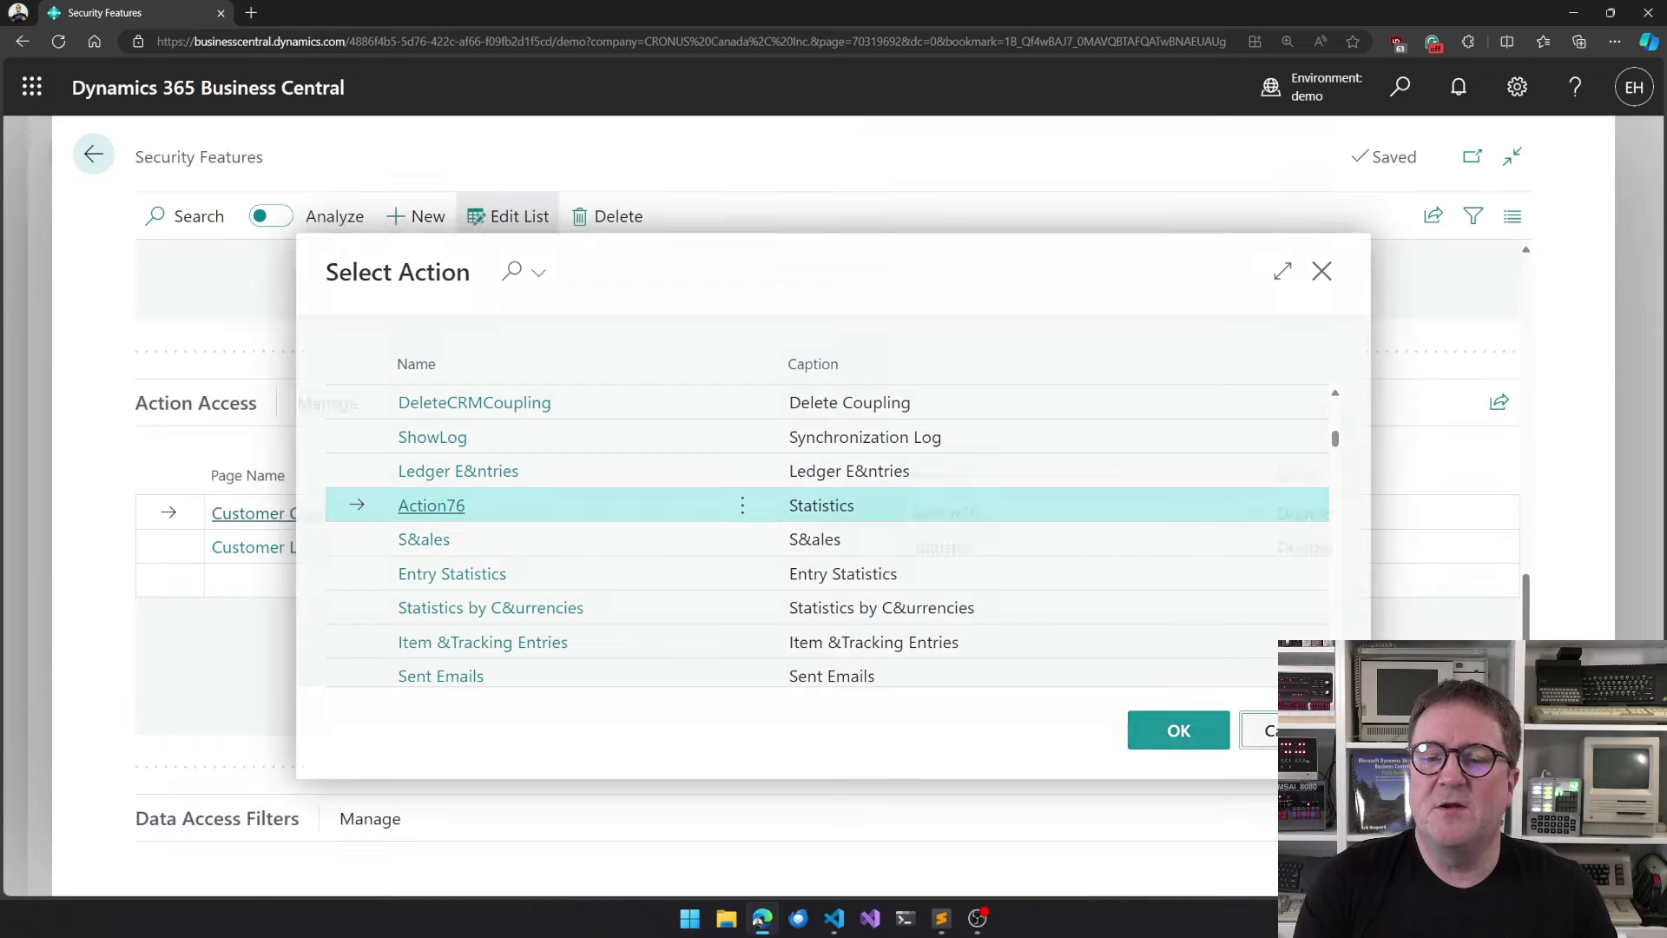
click(1179, 730)
scroll(810, 569, up, 3)
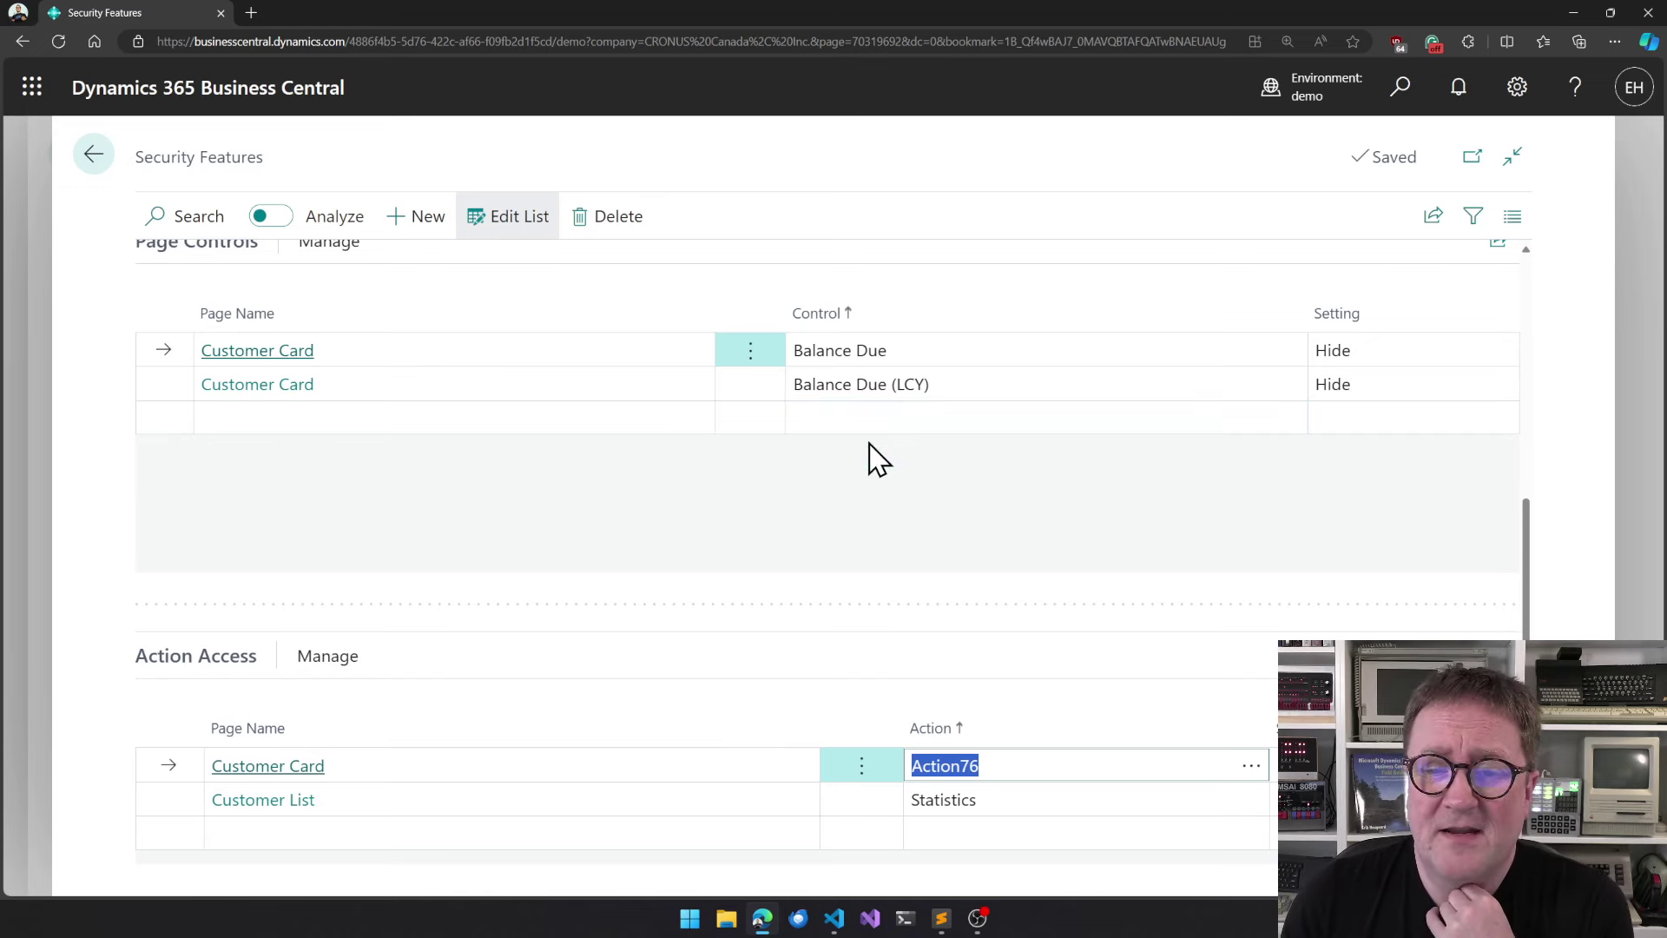
- Open the Filter Codes lookup for the Customer table's filter value and scroll to UF_31
scroll(773, 540, down, 2)
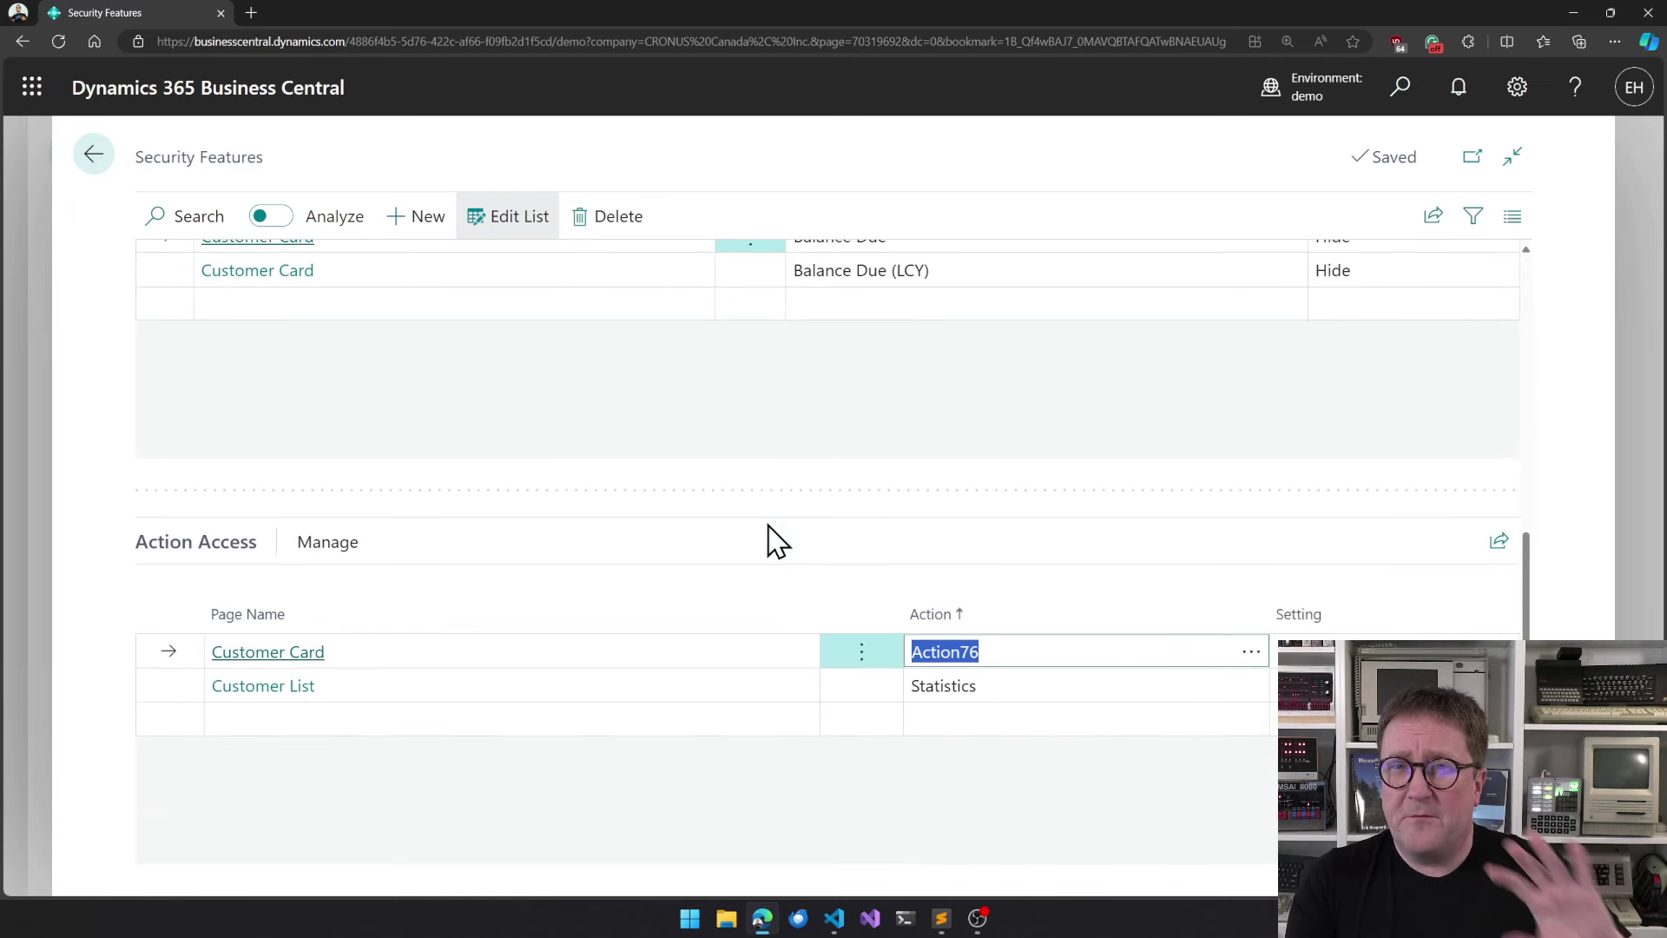
scroll(775, 540, down, 5)
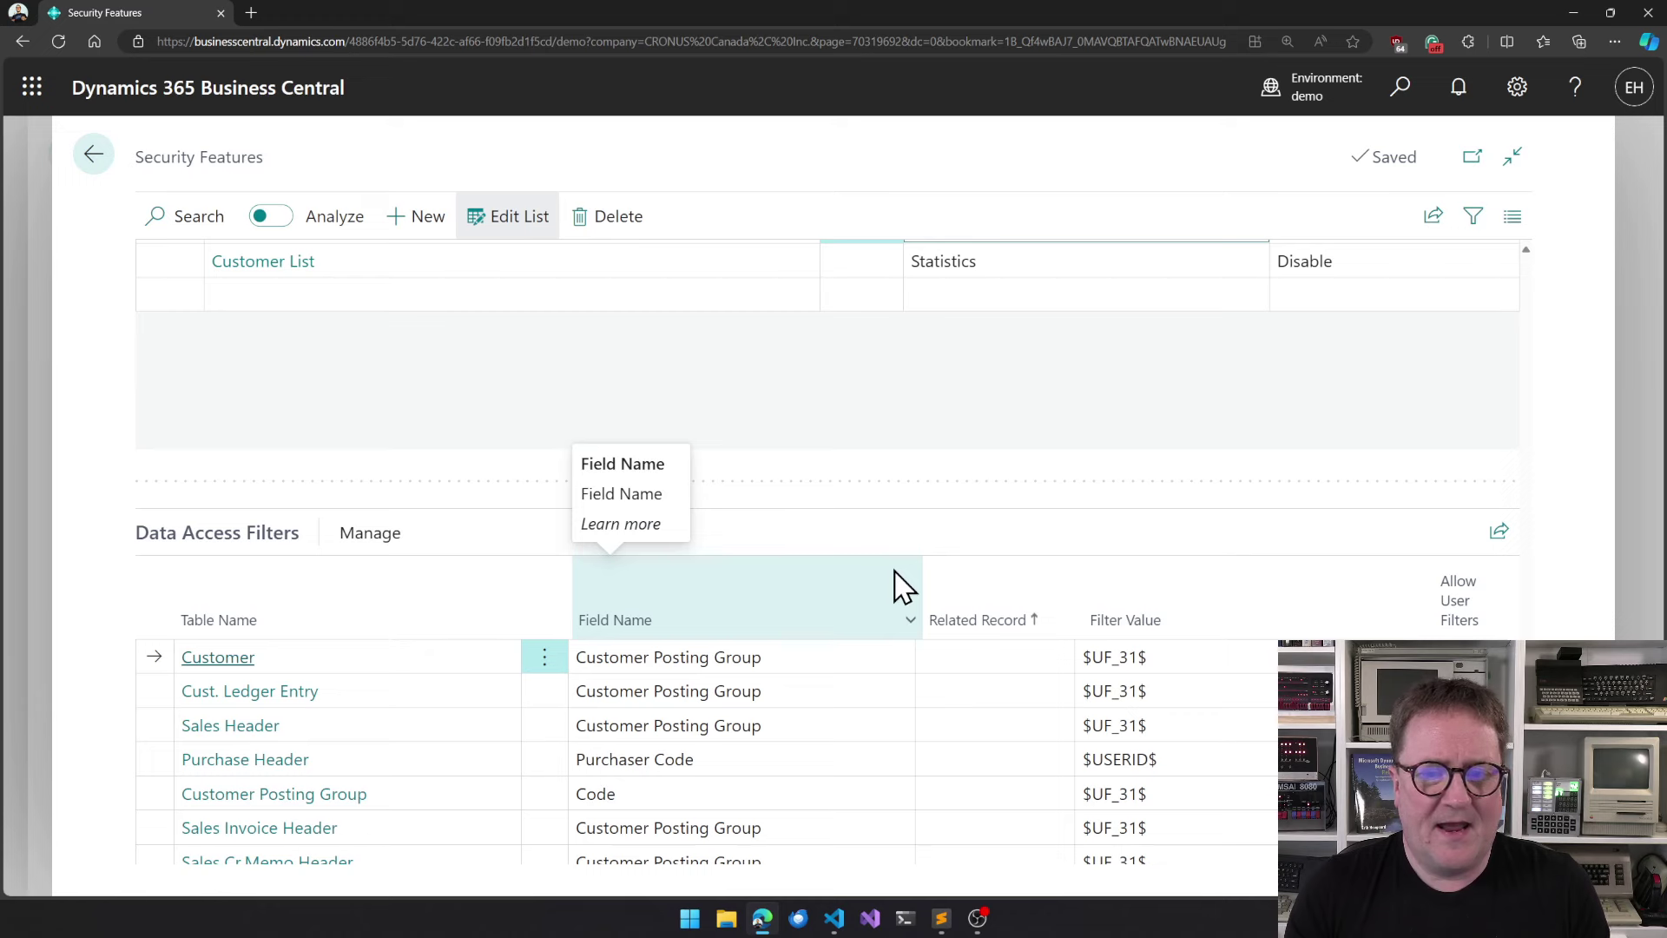
scroll(855, 816, down, 1)
scroll(856, 816, up, 1)
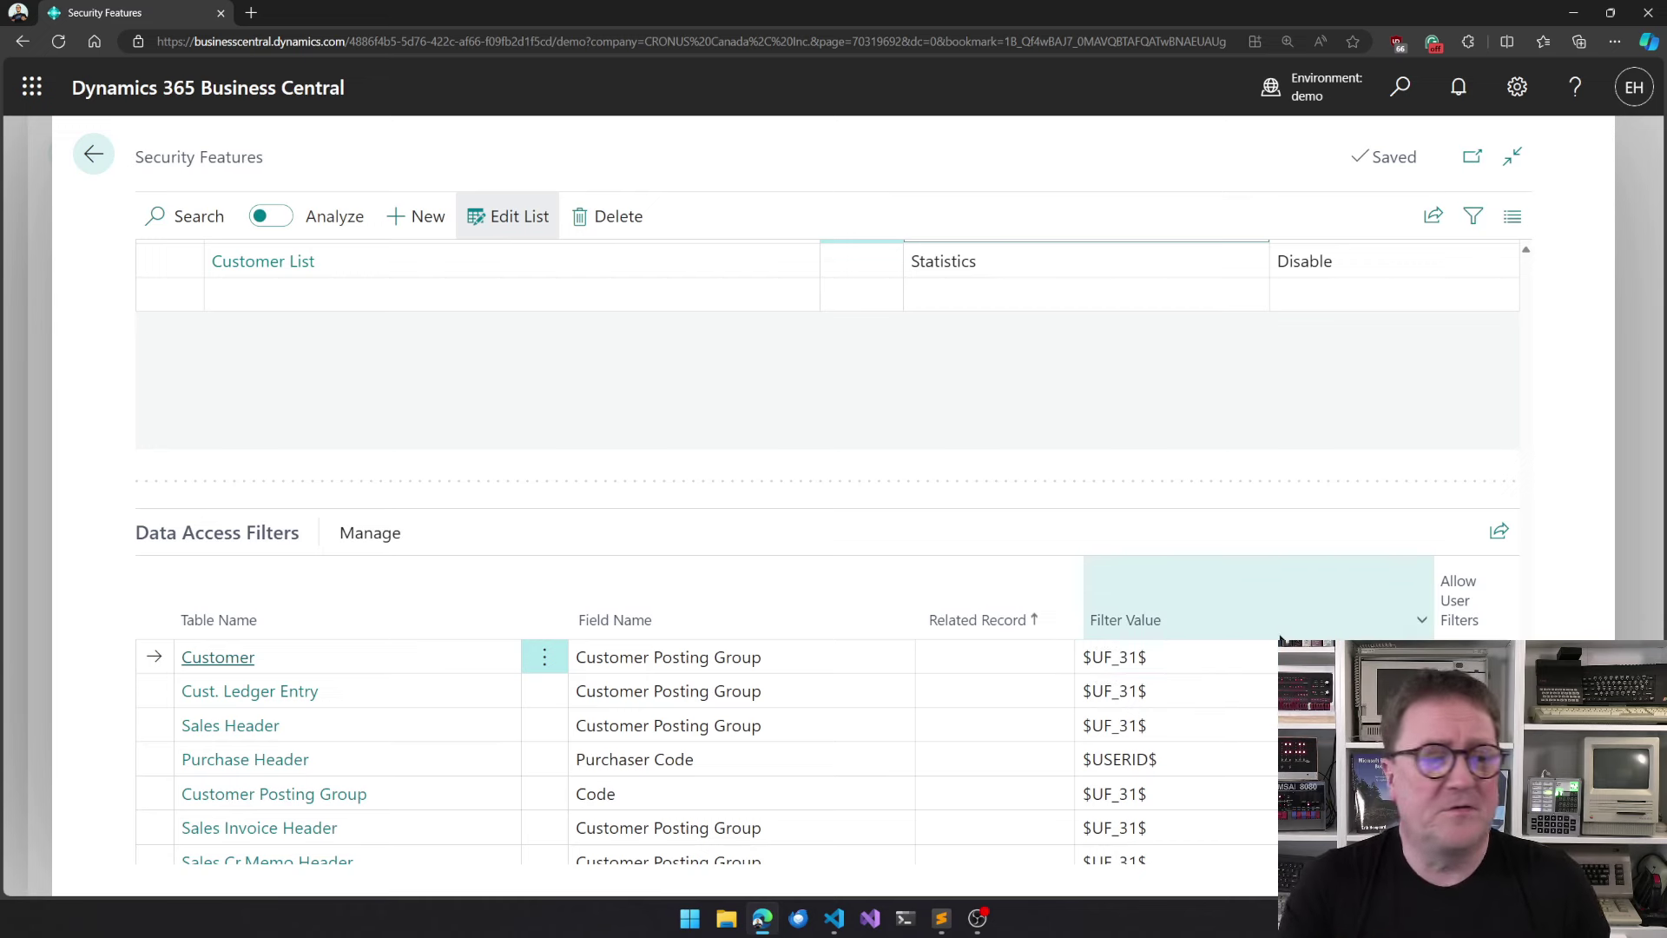
click(1129, 658)
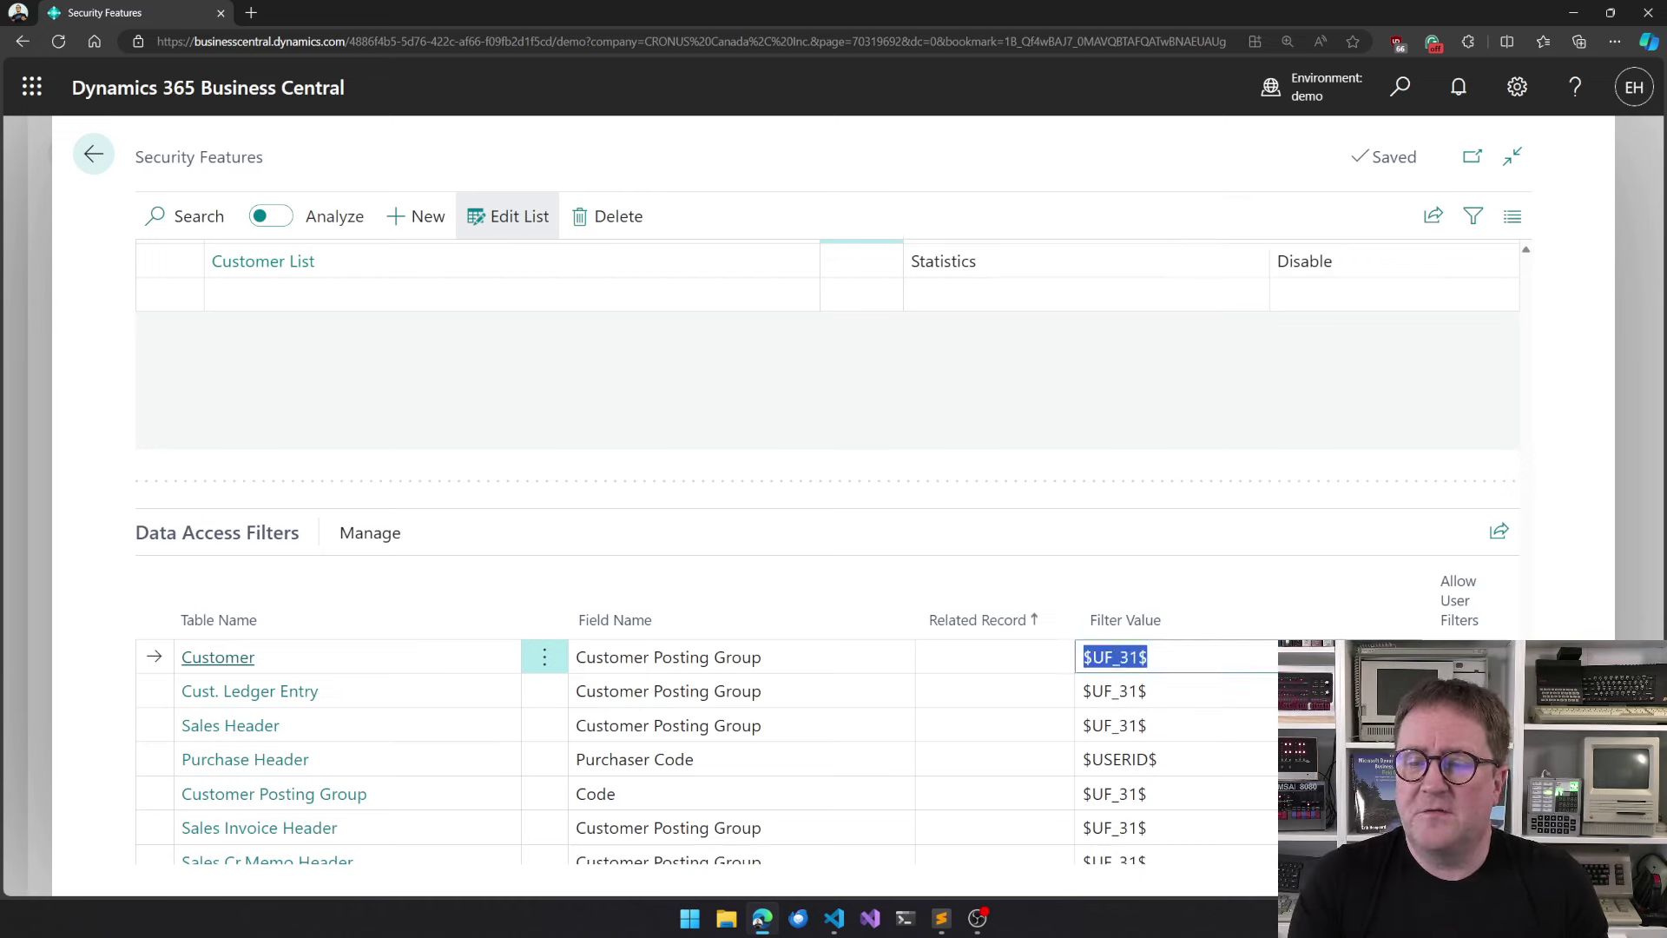
click(1263, 657)
scroll(740, 525, down, 5)
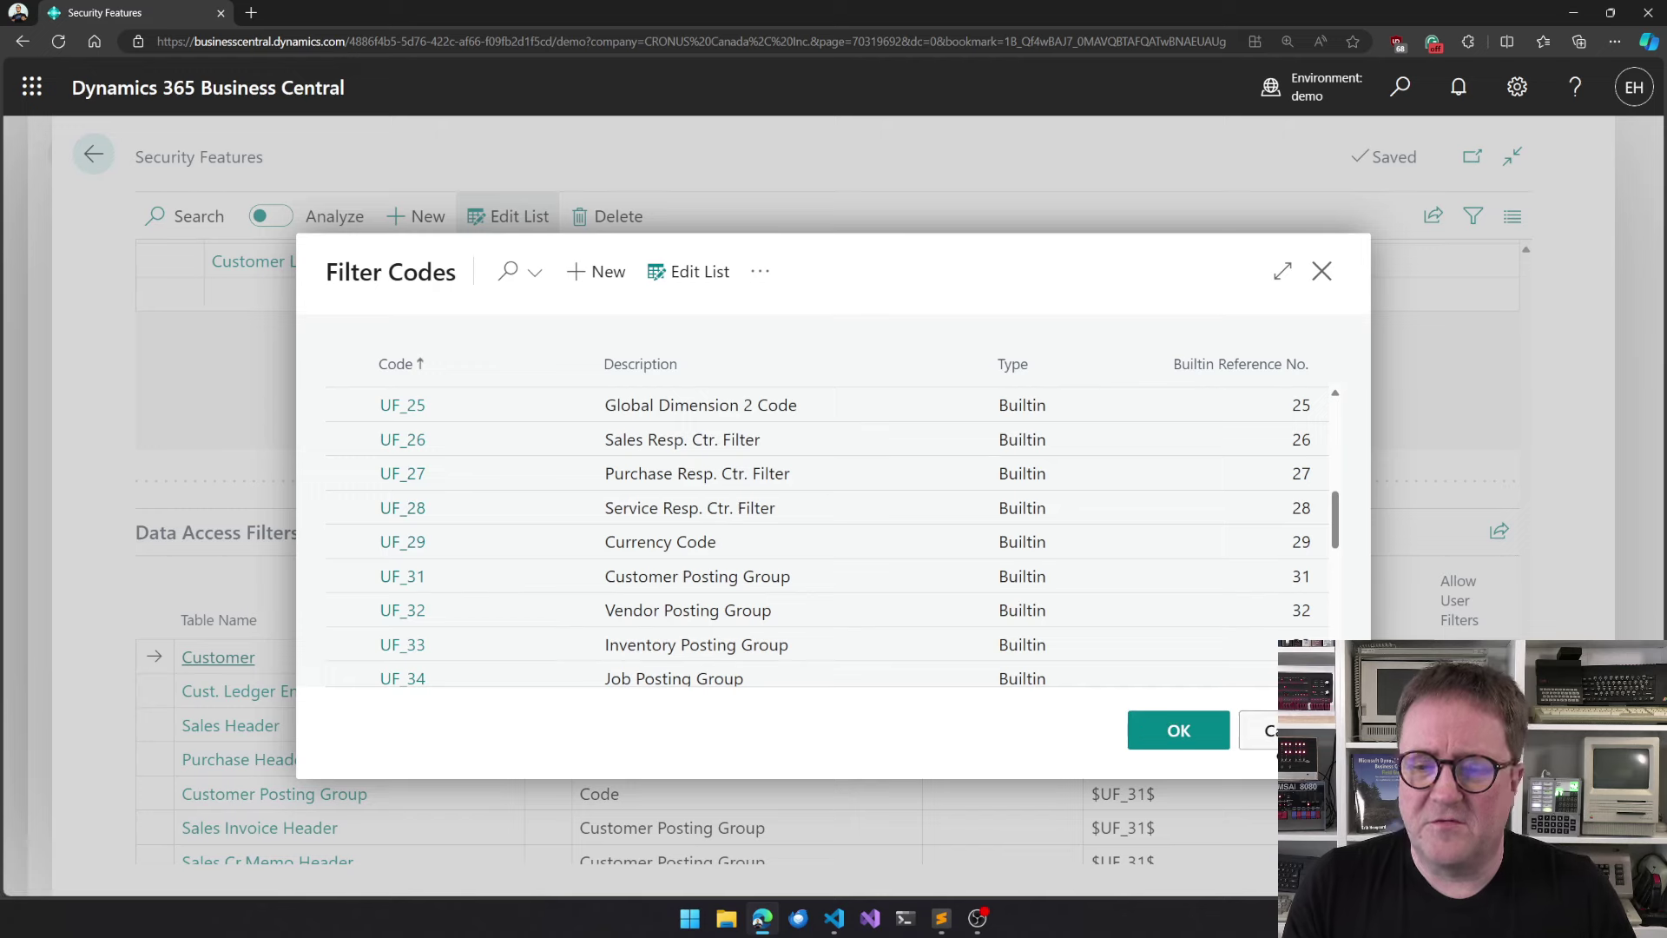
- Confirm UF_31 Customer Posting Group as the Customer table's filter value
click(1160, 722)
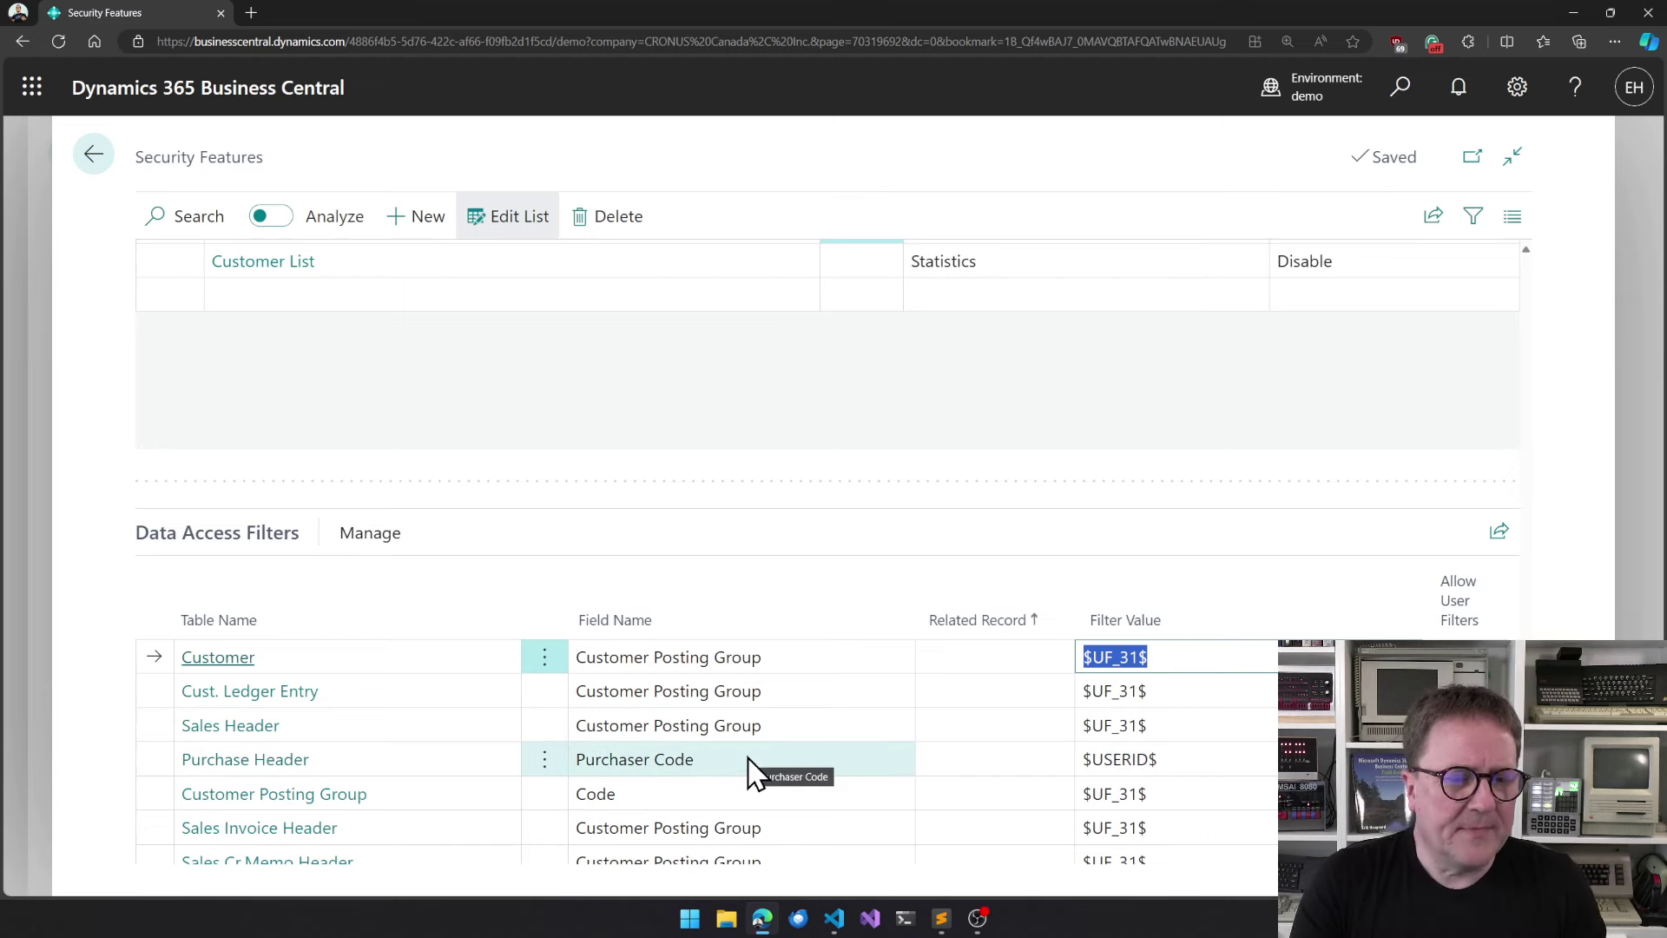
scroll(754, 772, down, 1)
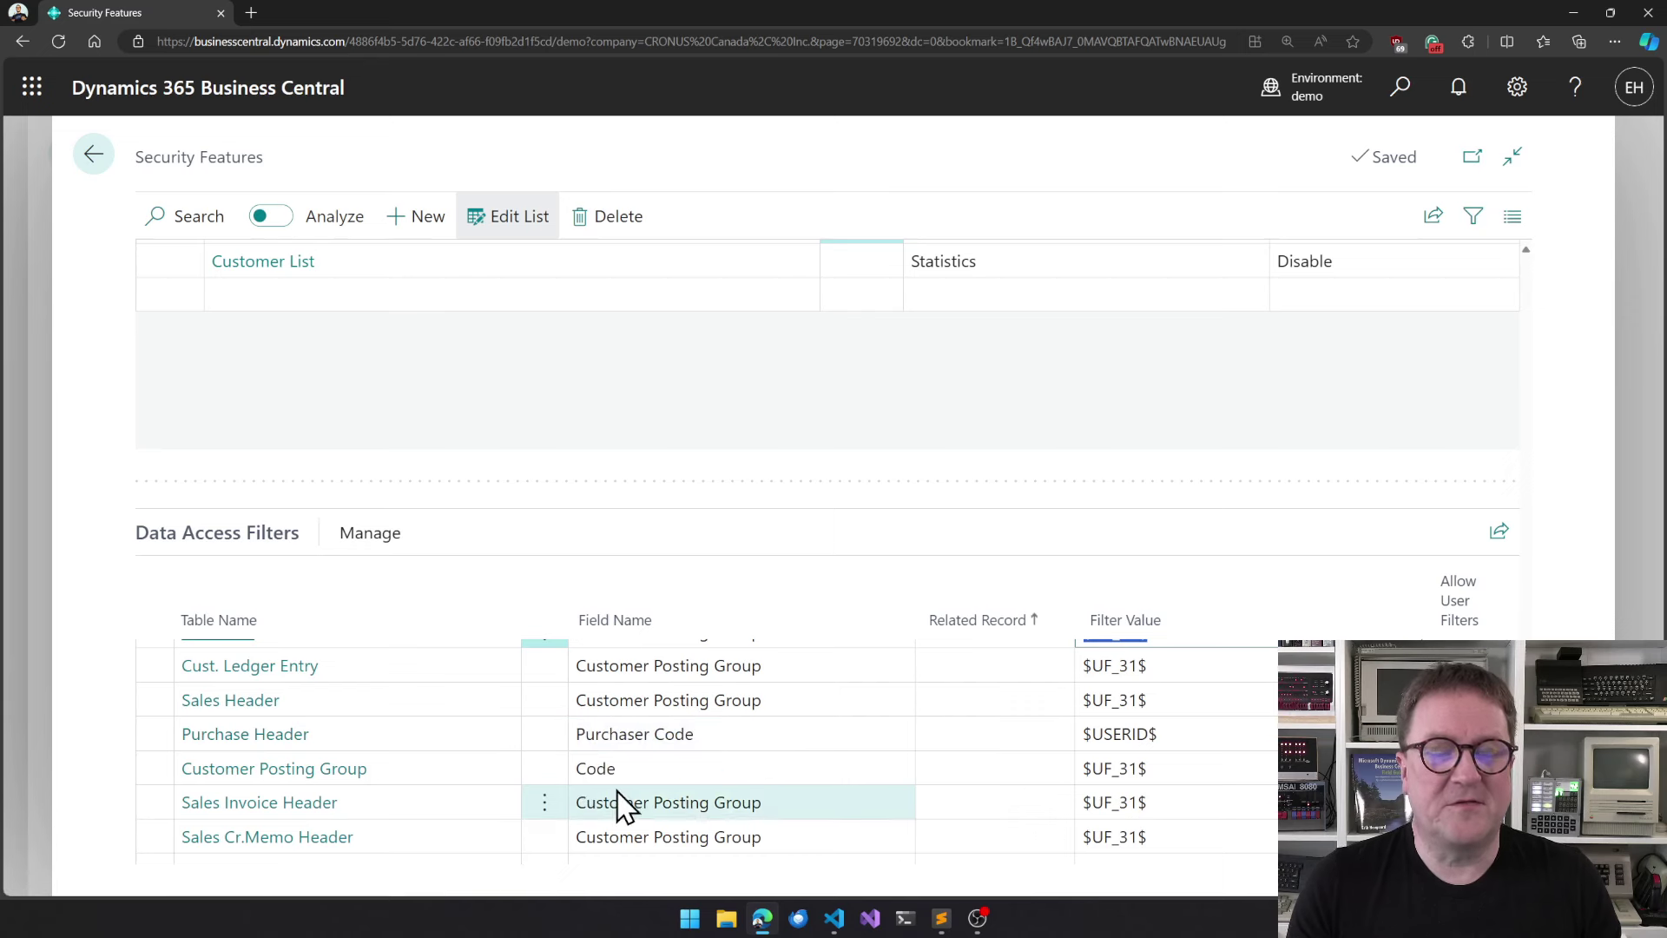
scroll(573, 699, up, 1)
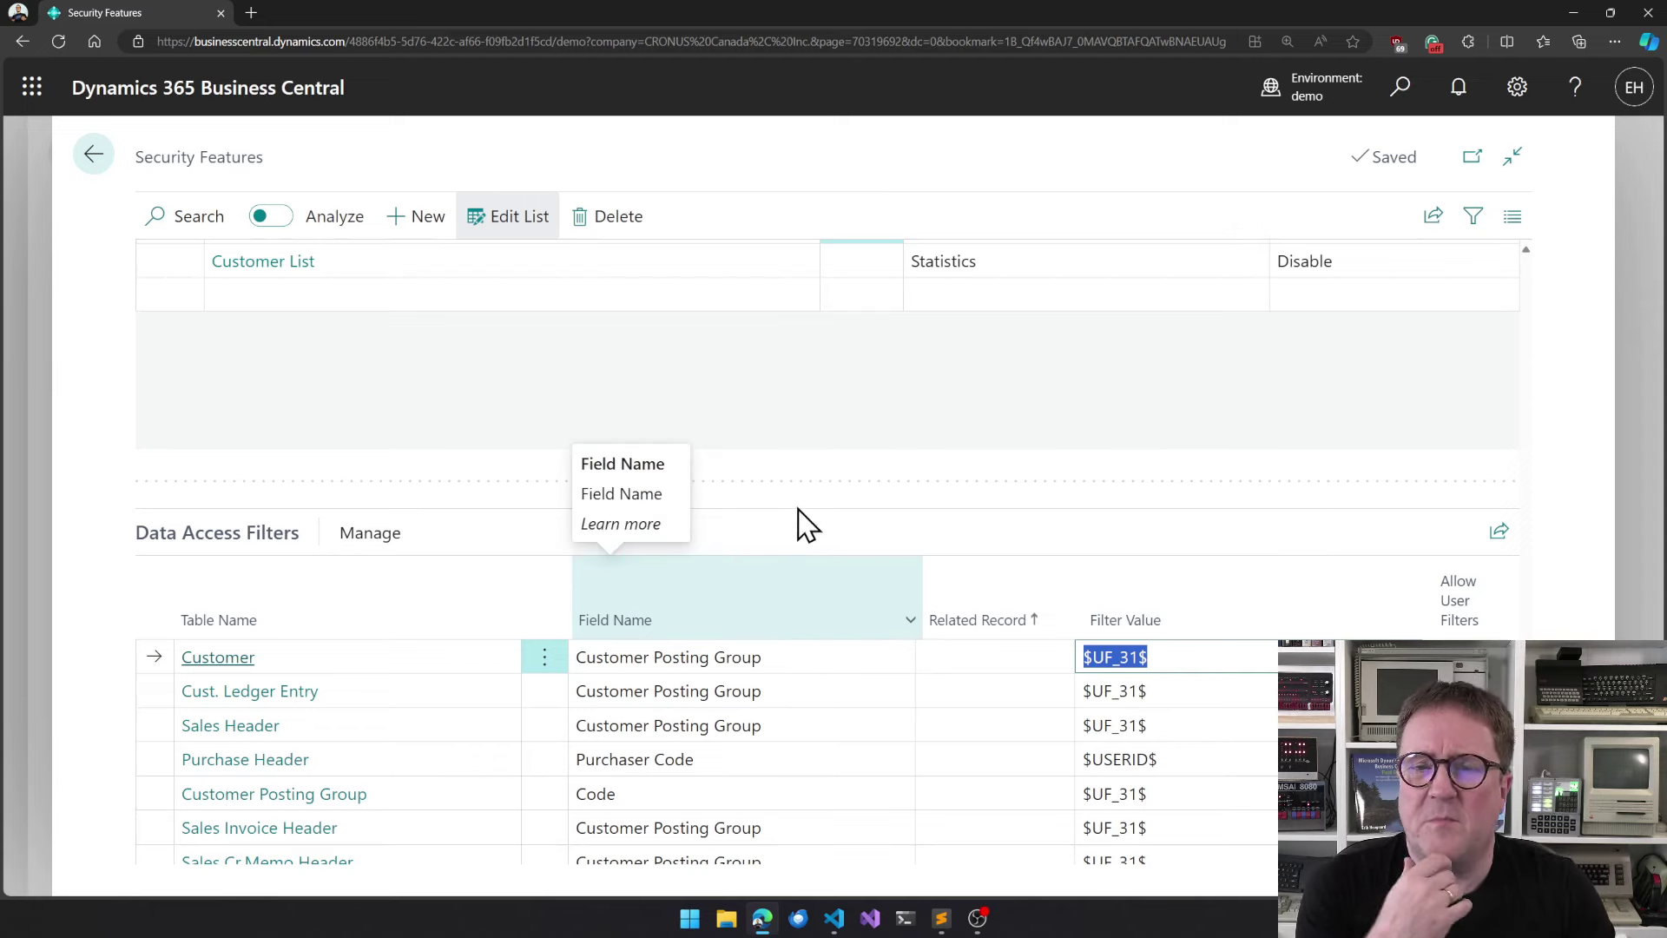
scroll(800, 475, up, 5)
- Select the ITEM security feature to show its Unit Cost field access rule
scroll(808, 480, up, 4)
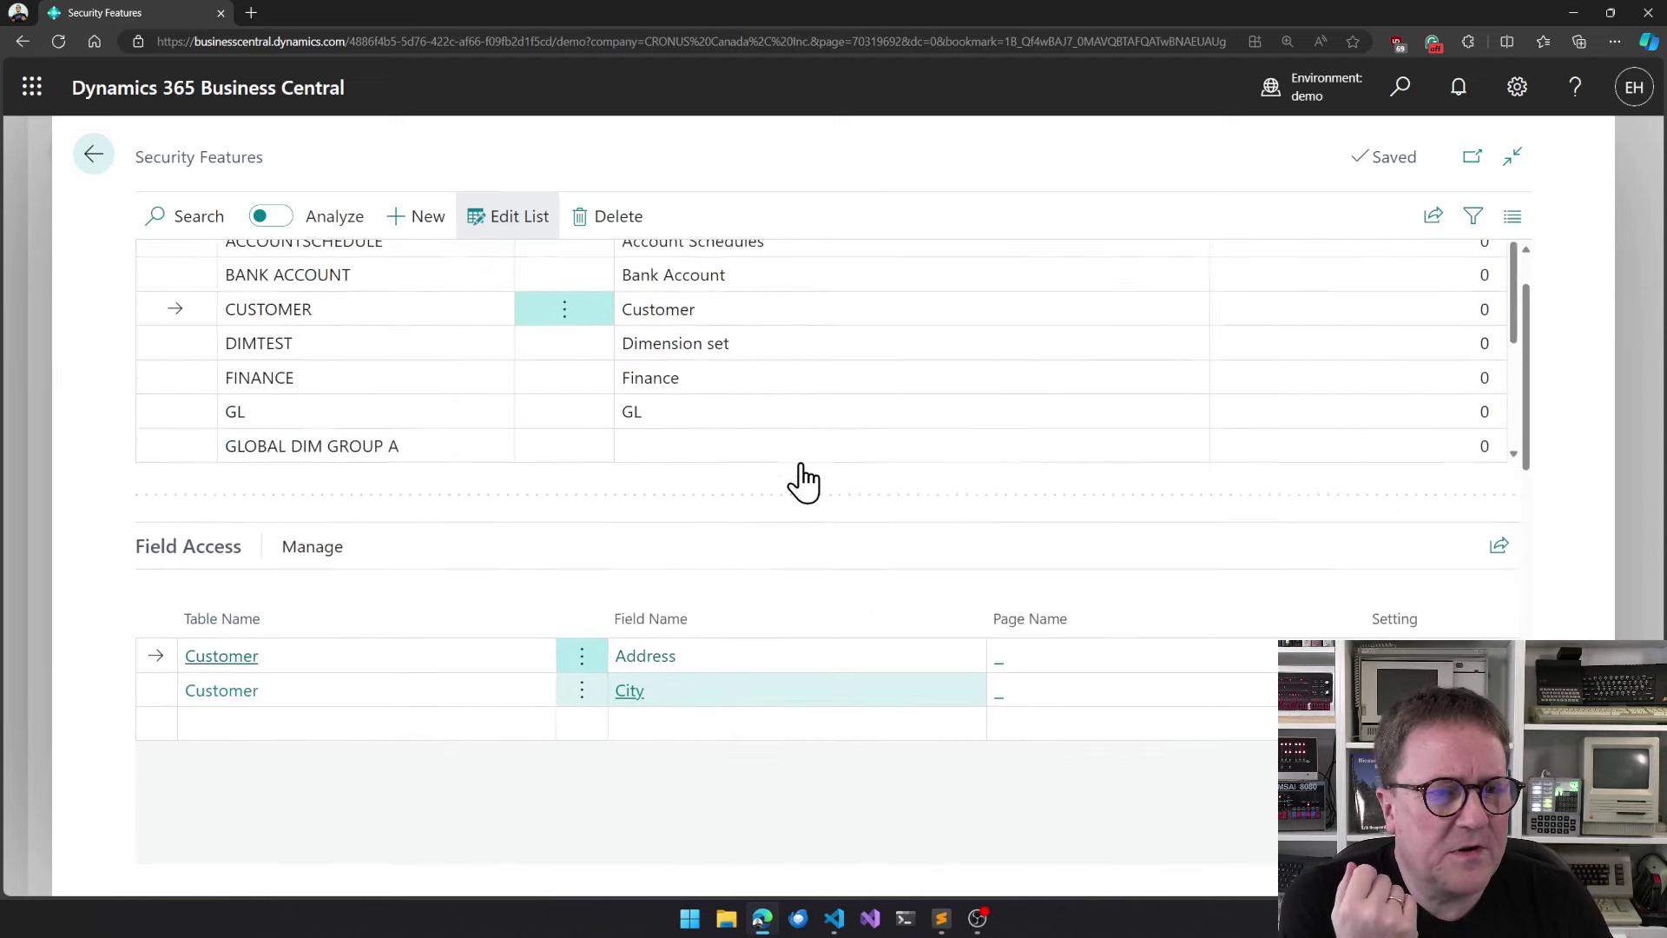
scroll(679, 434, down, 3)
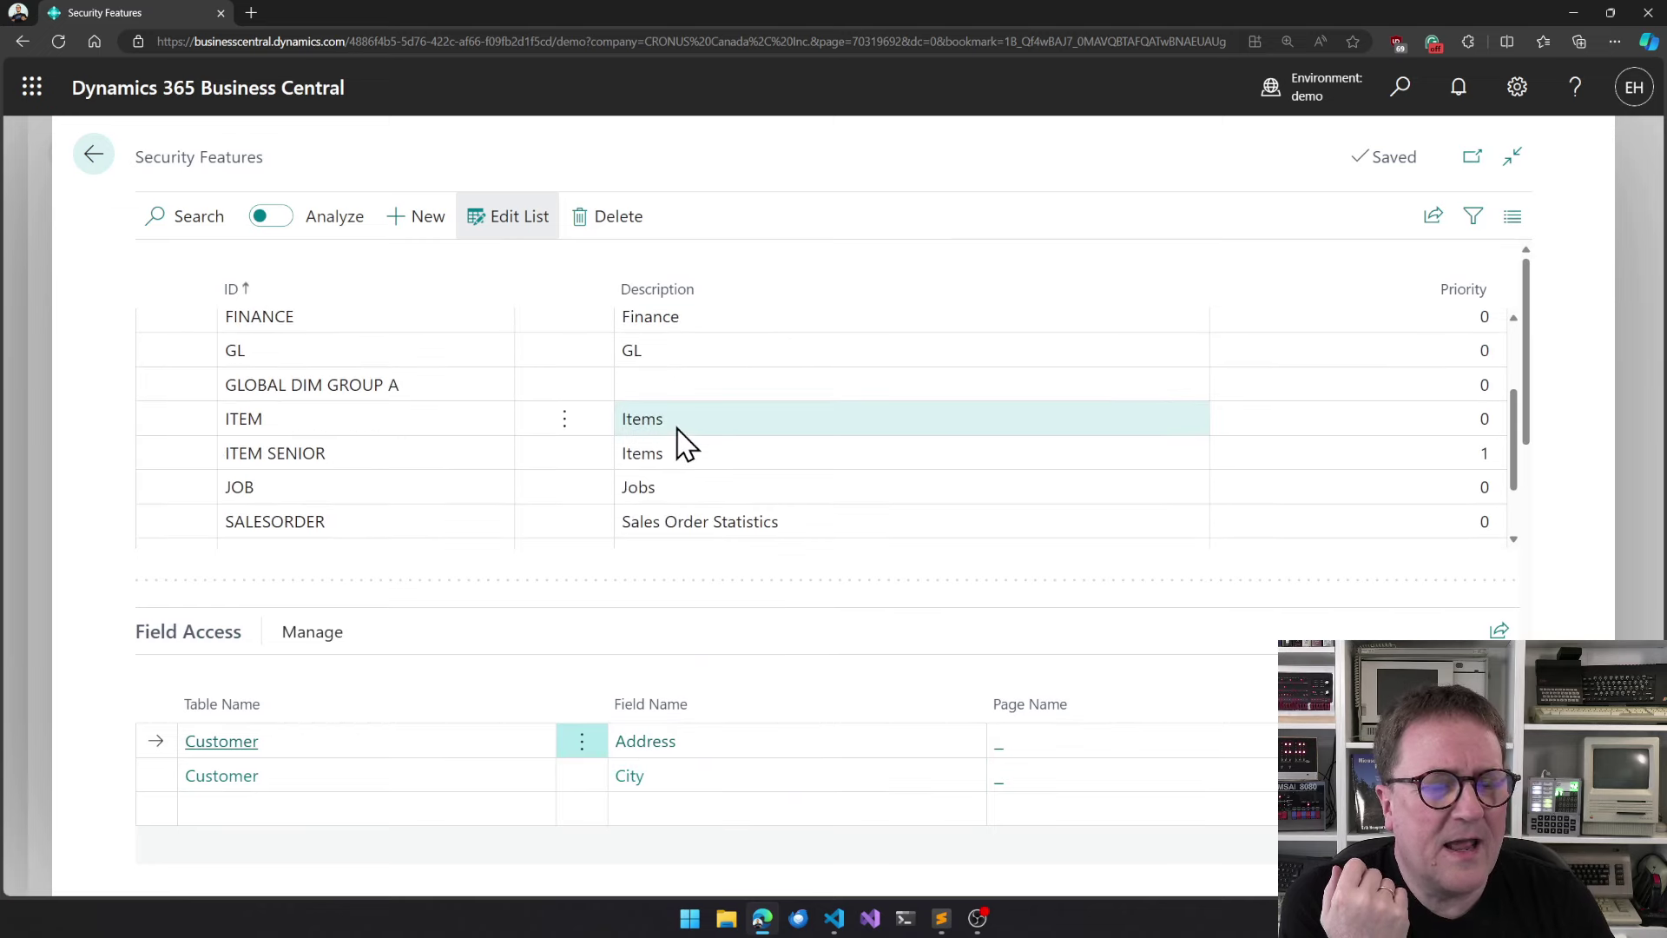
click(180, 419)
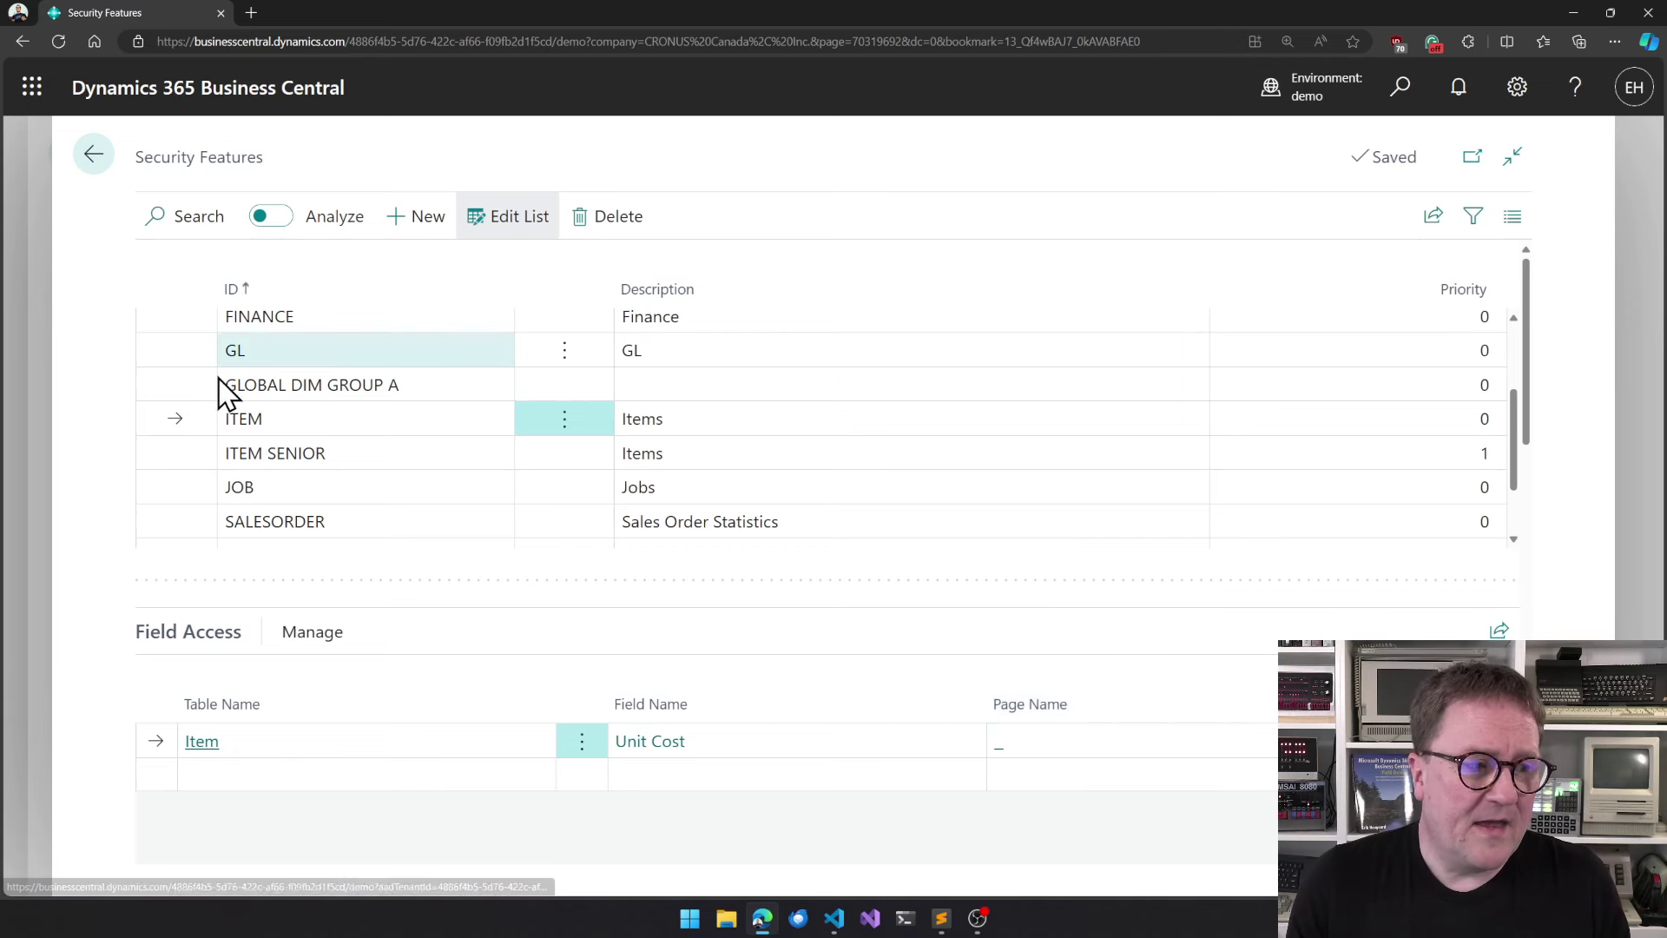
click(170, 454)
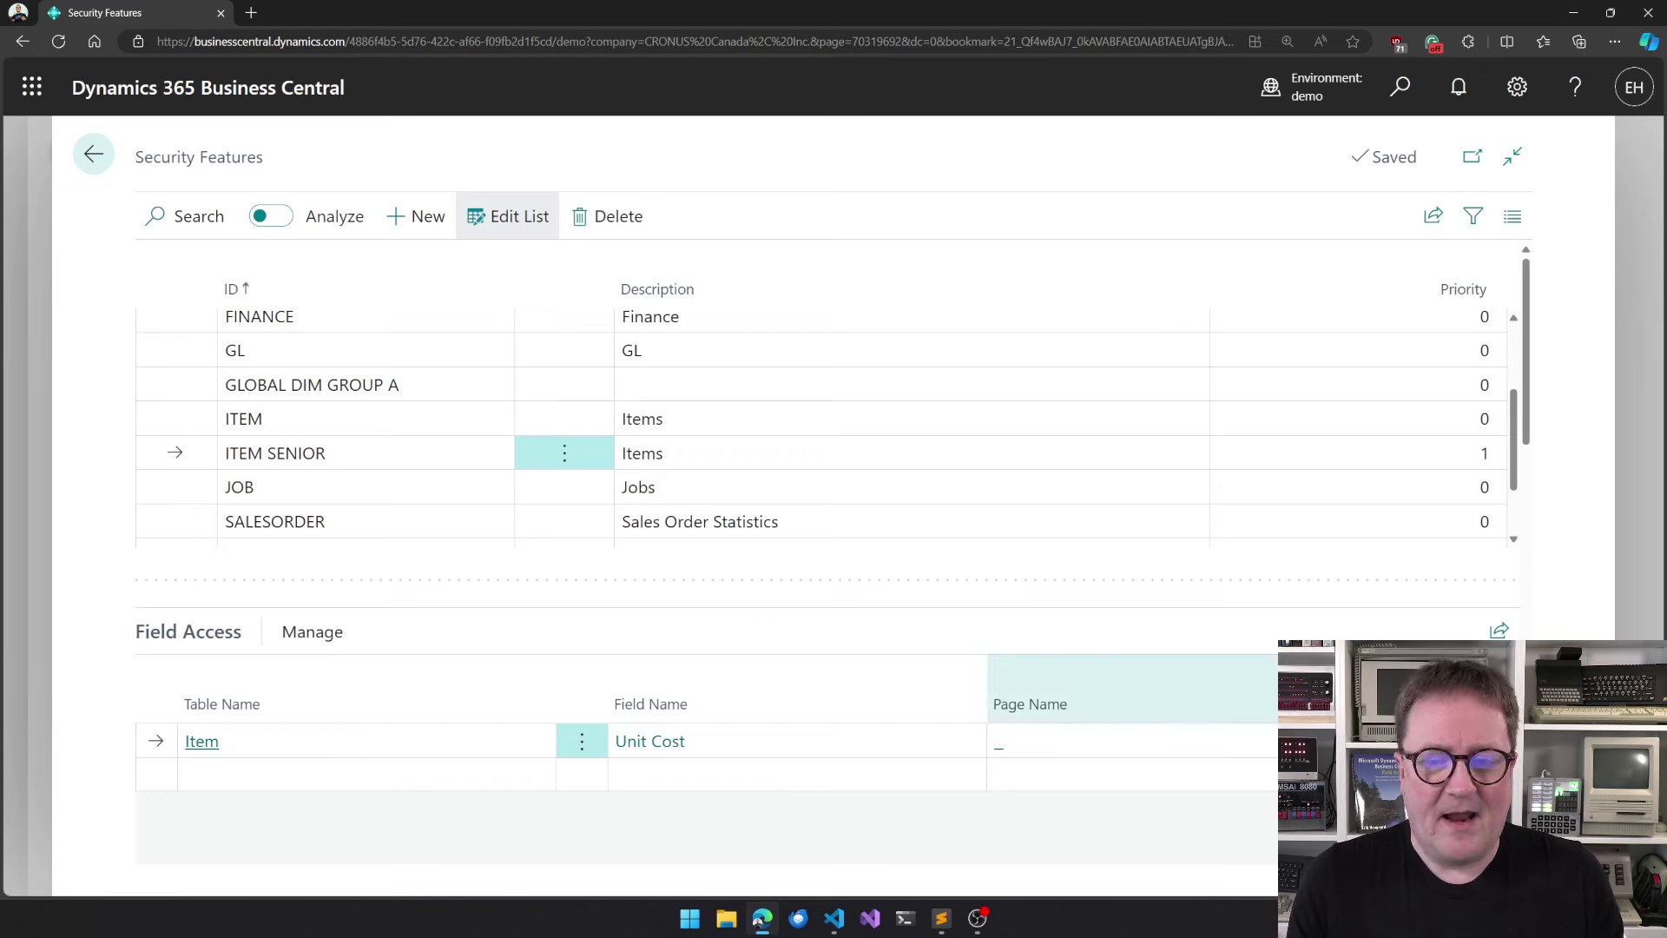
scroll(1291, 543, down, 3)
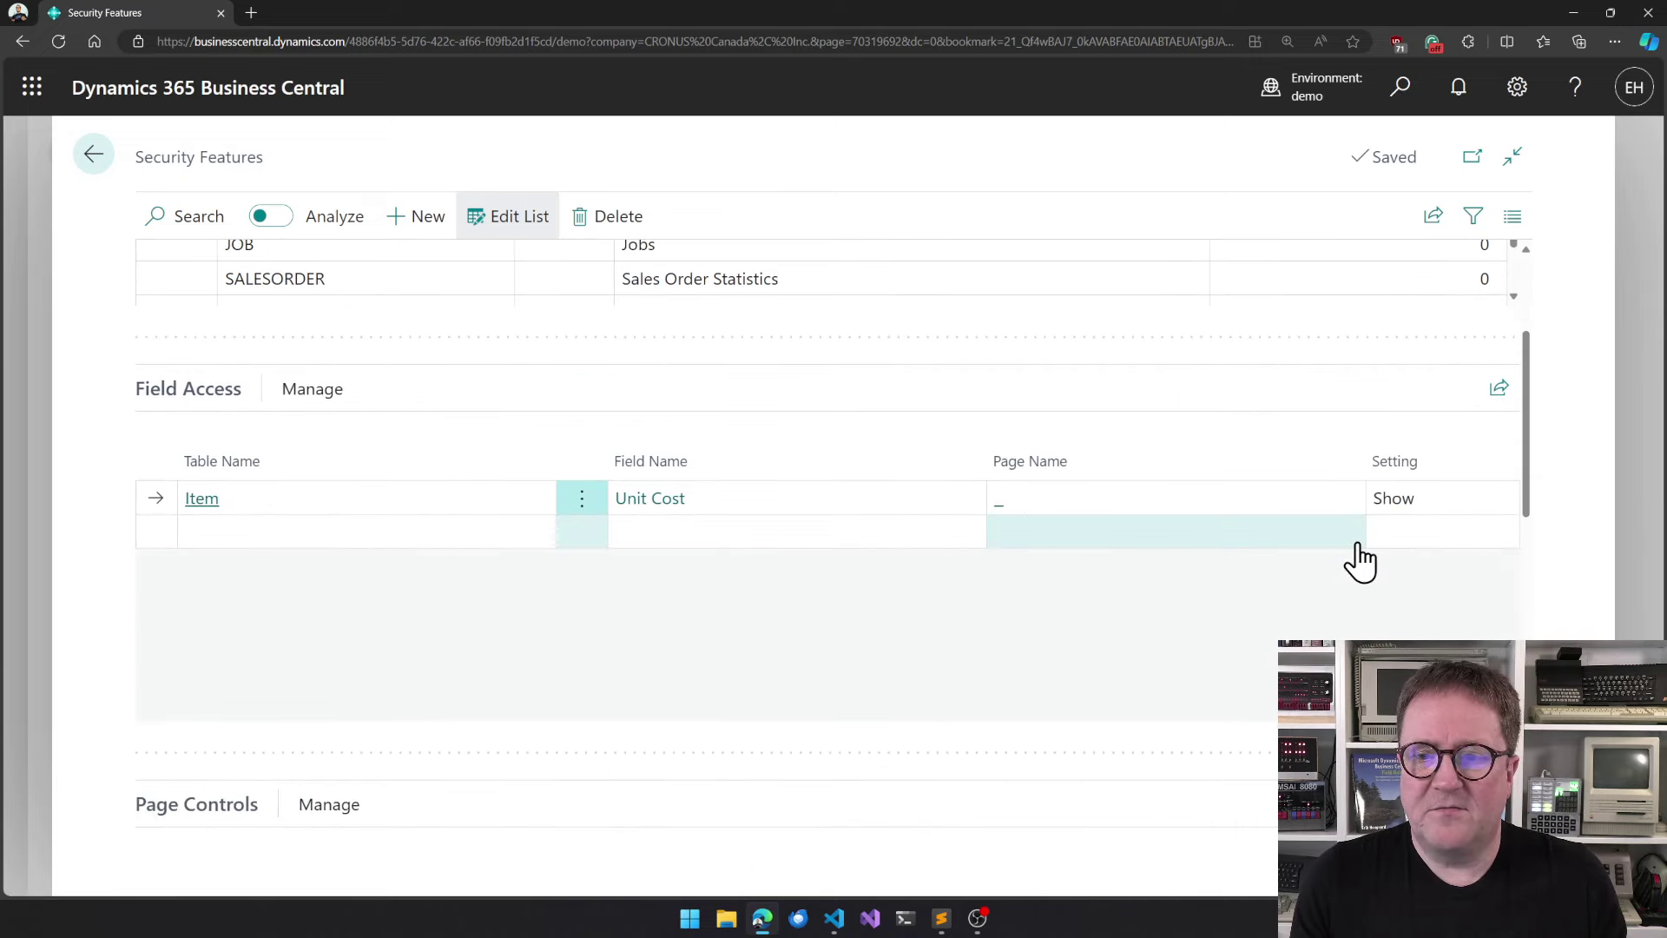
scroll(1154, 465, up, 1)
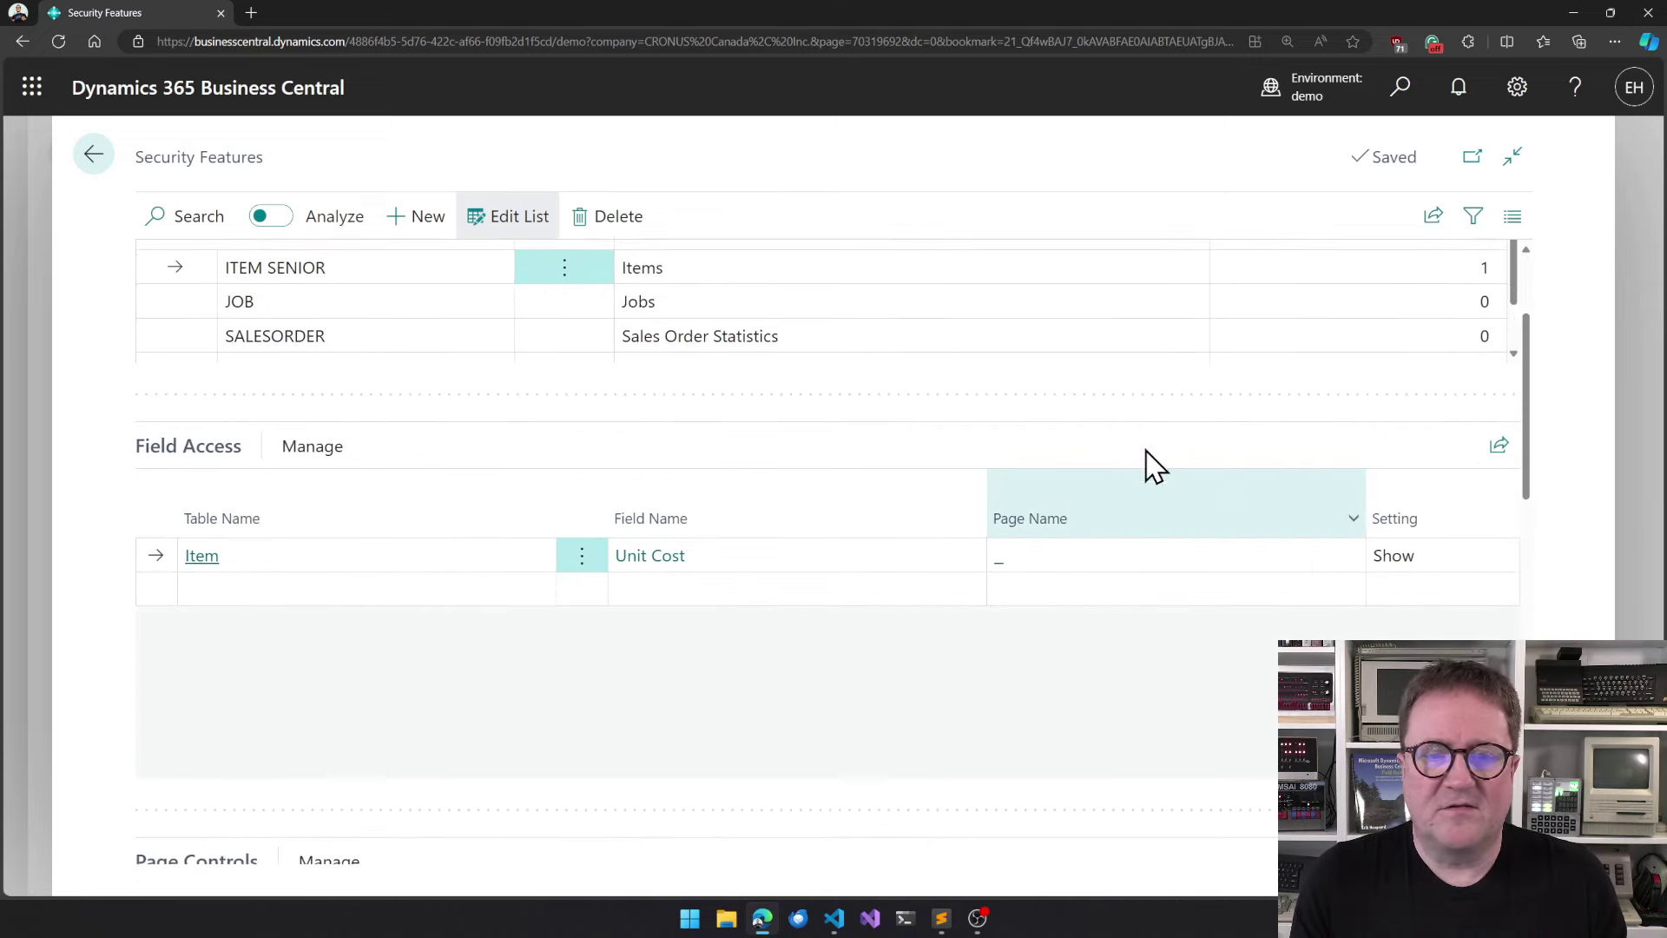
click(882, 260)
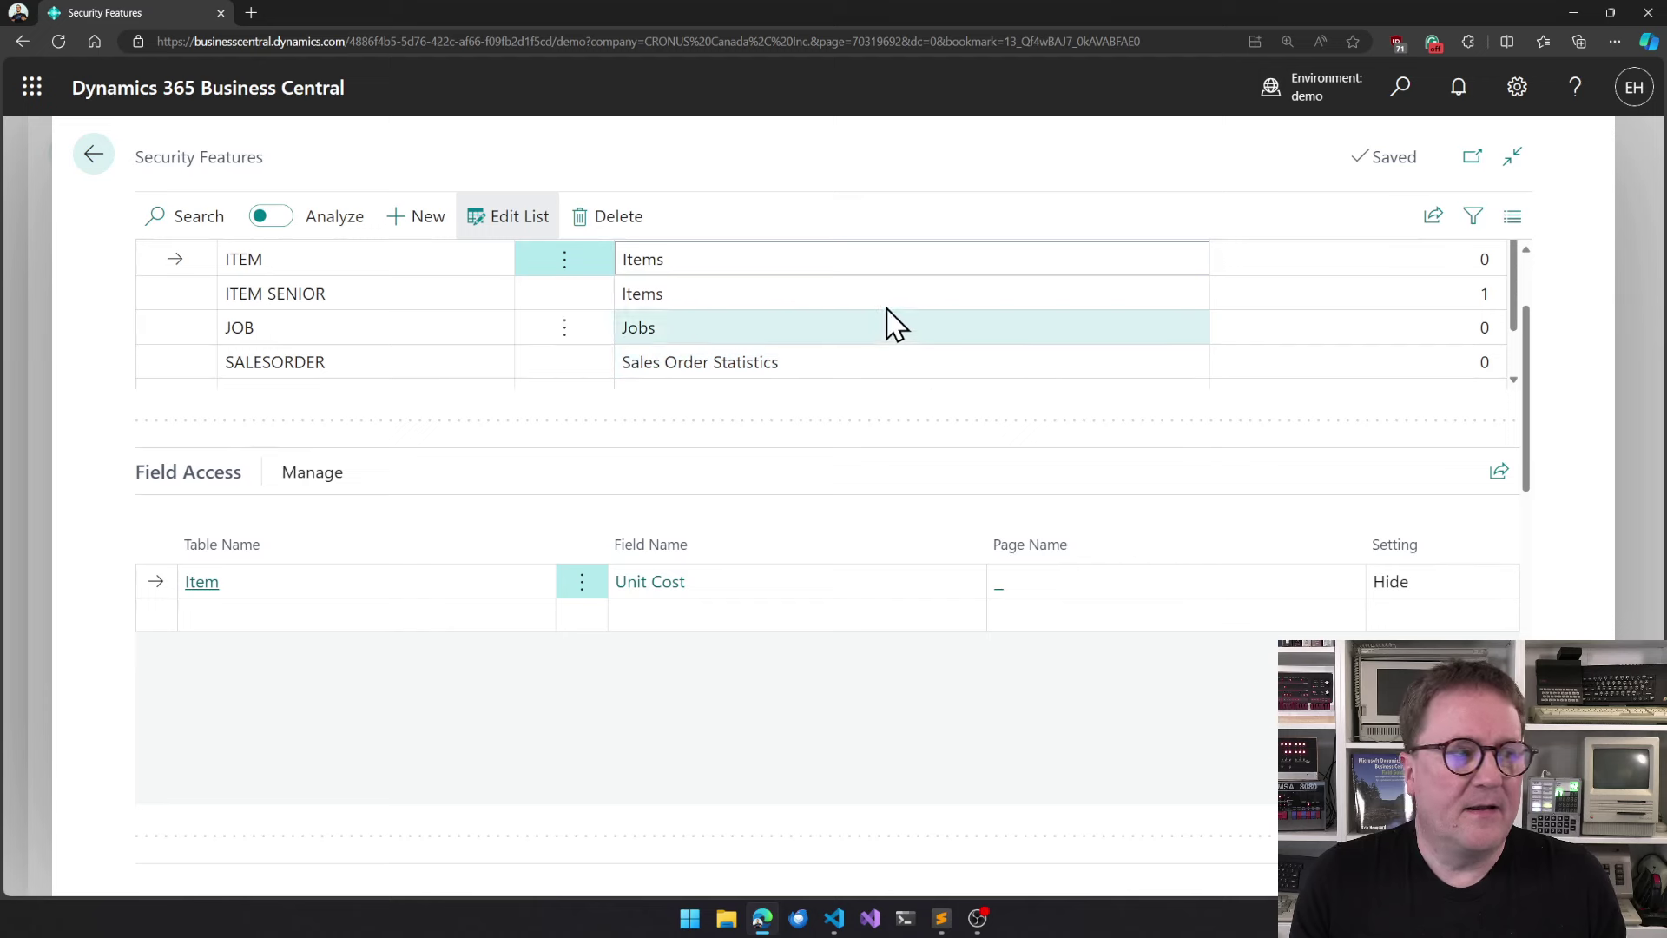
click(844, 298)
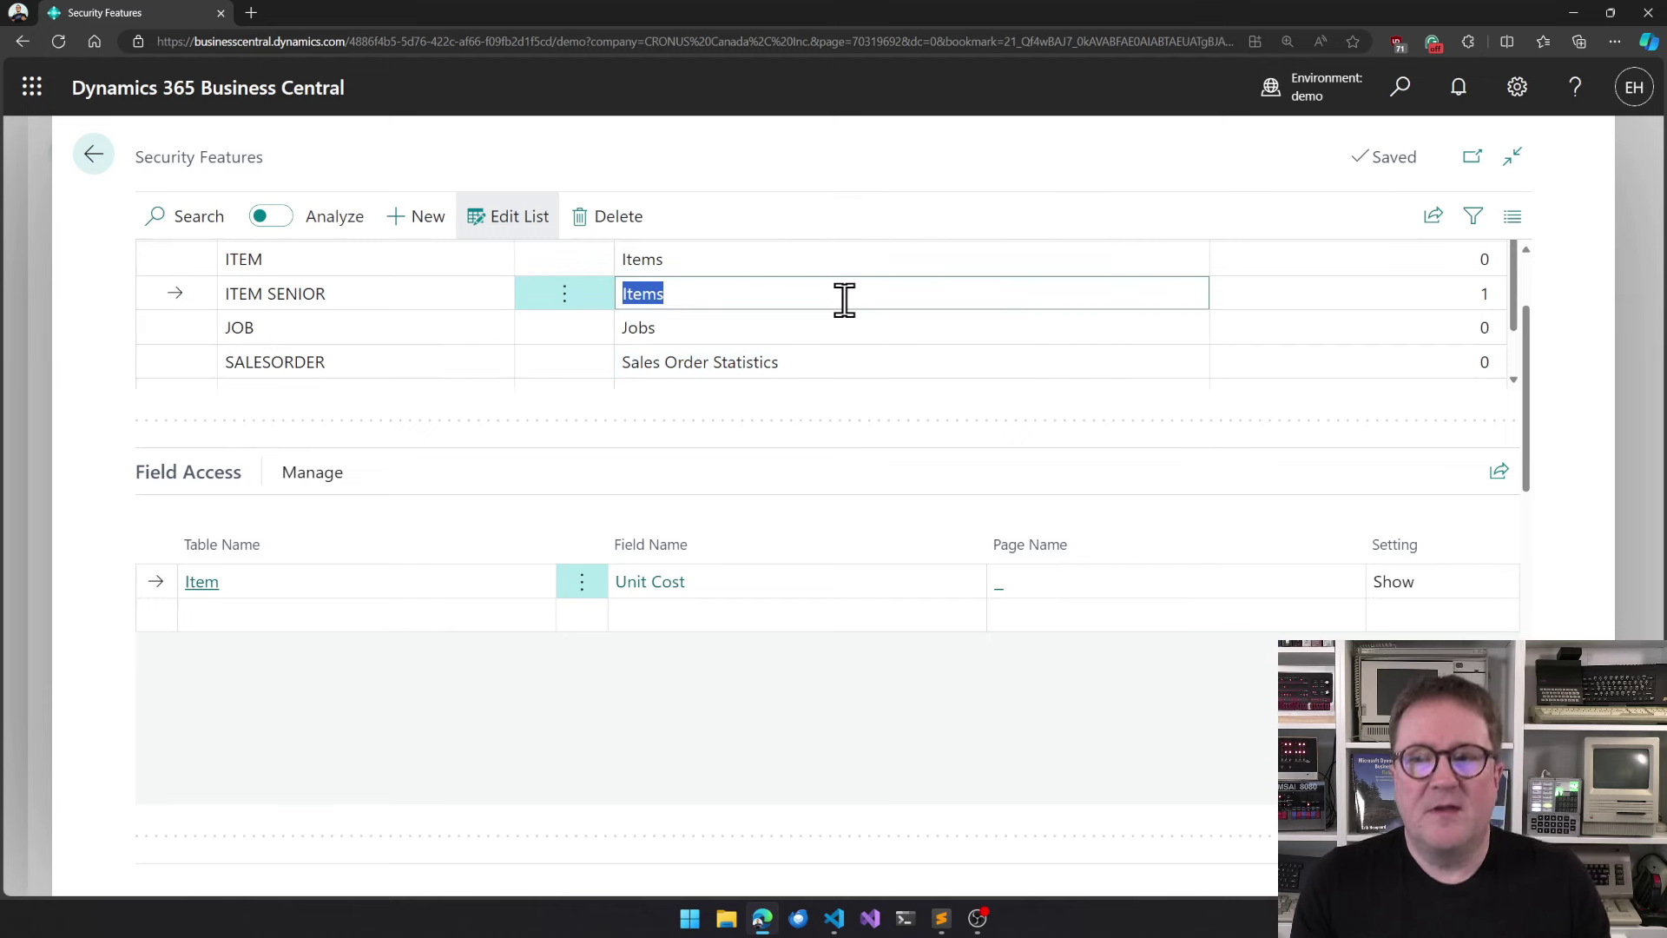
click(167, 269)
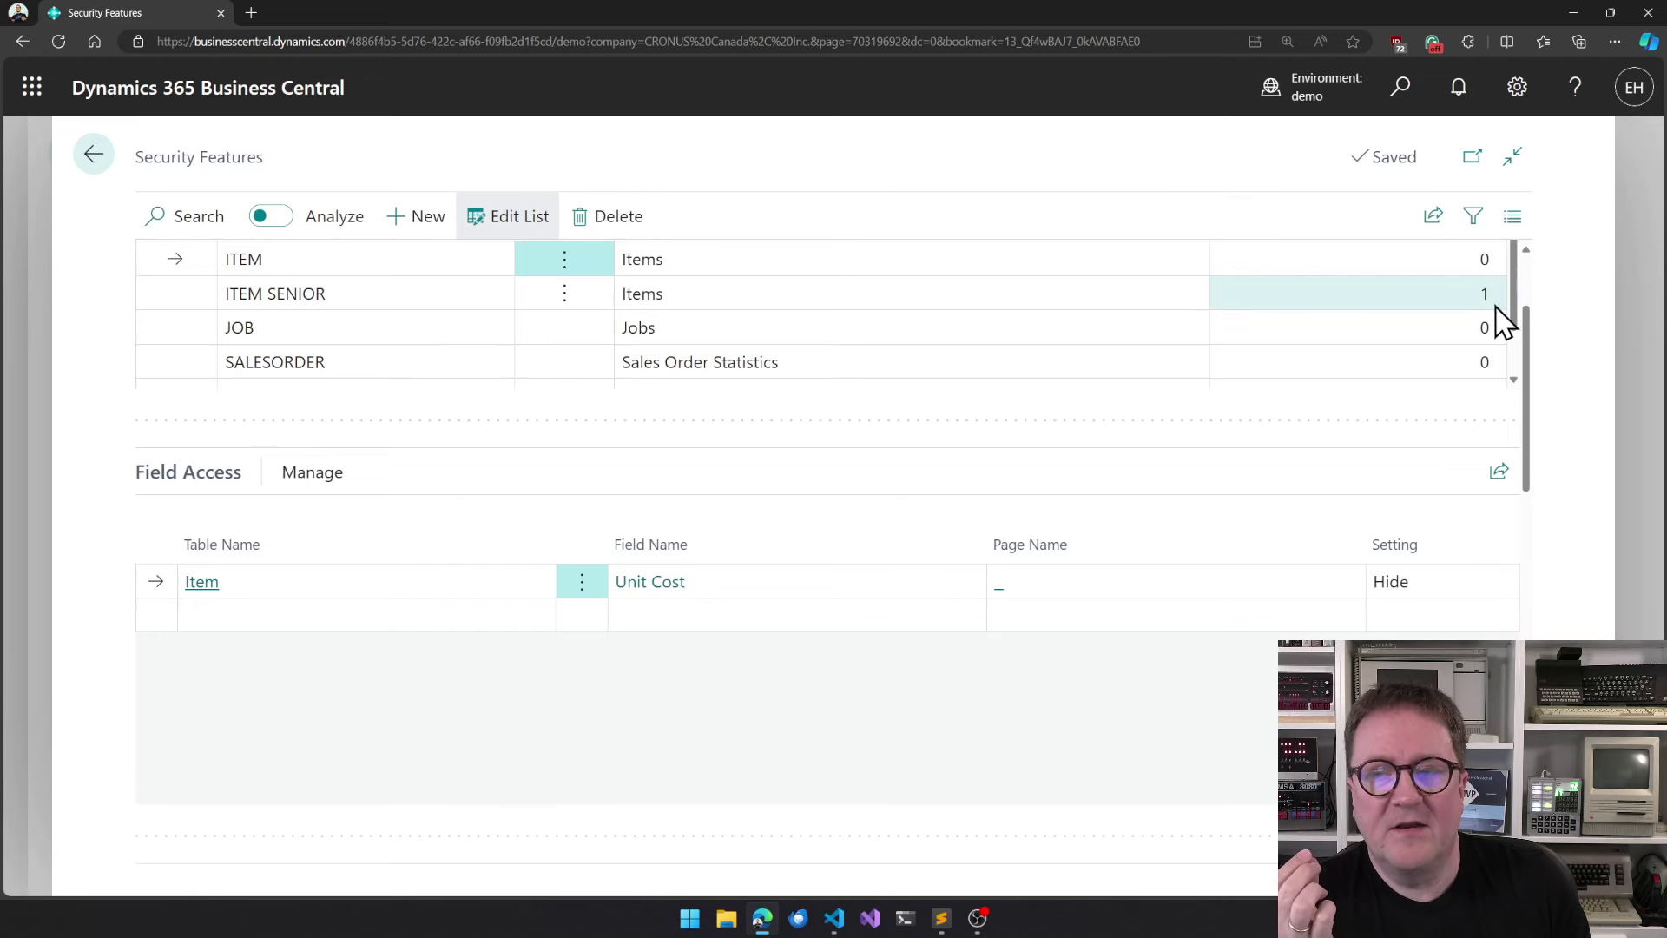
click(1401, 296)
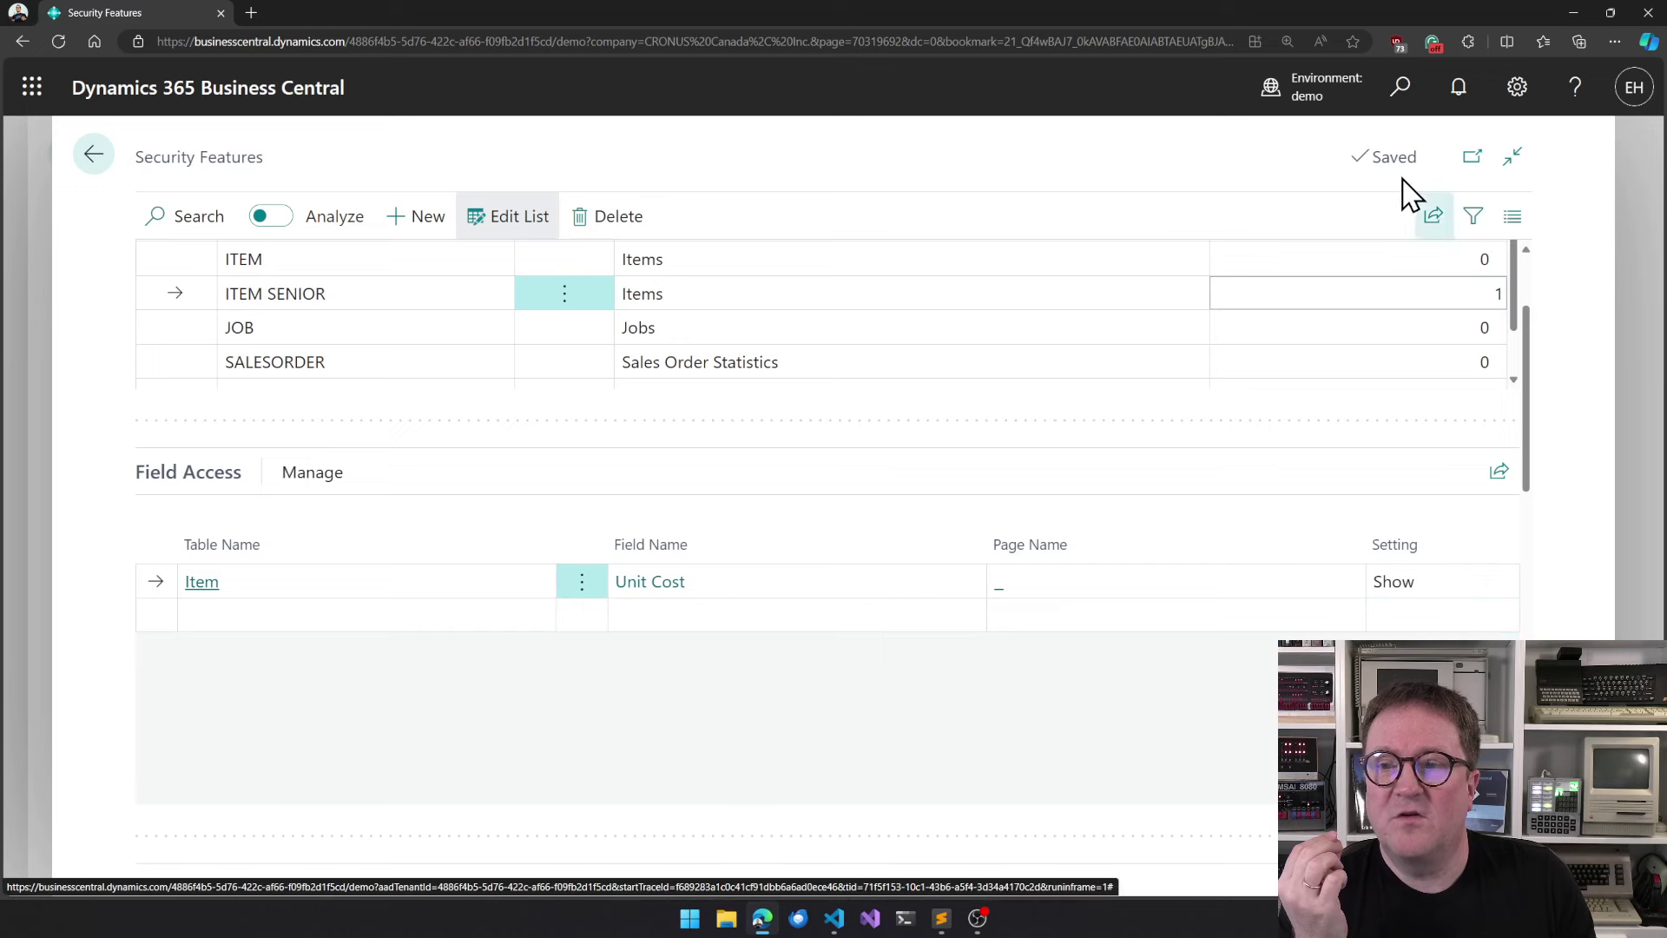
click(1407, 262)
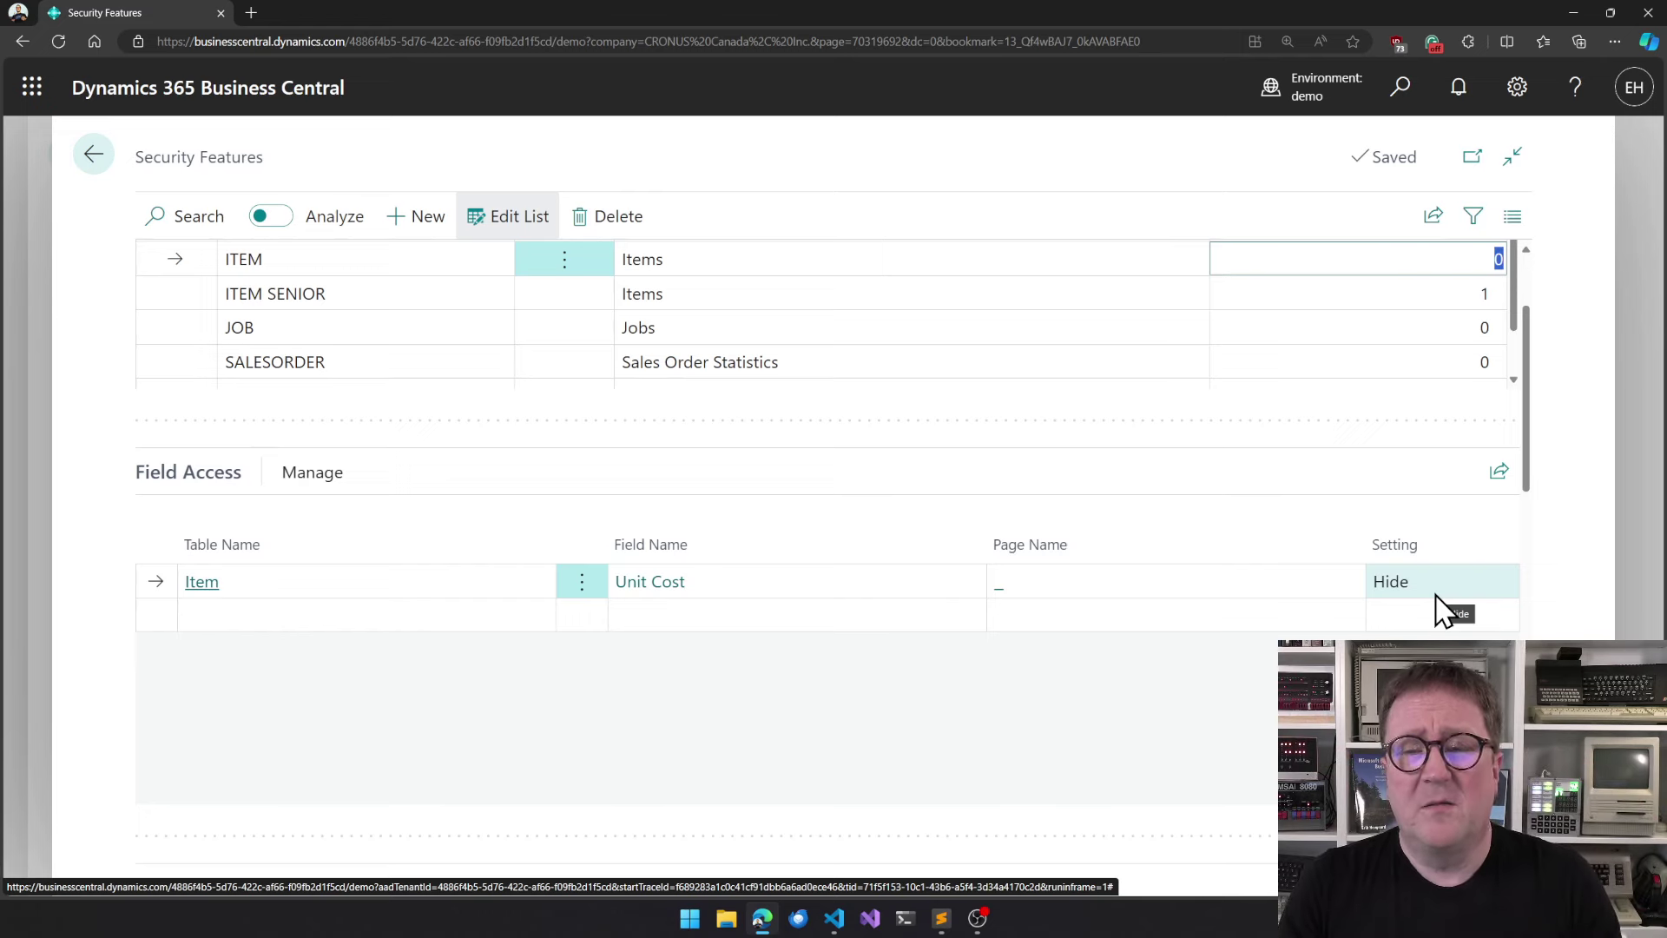
scroll(826, 310, up, 5)
click(825, 299)
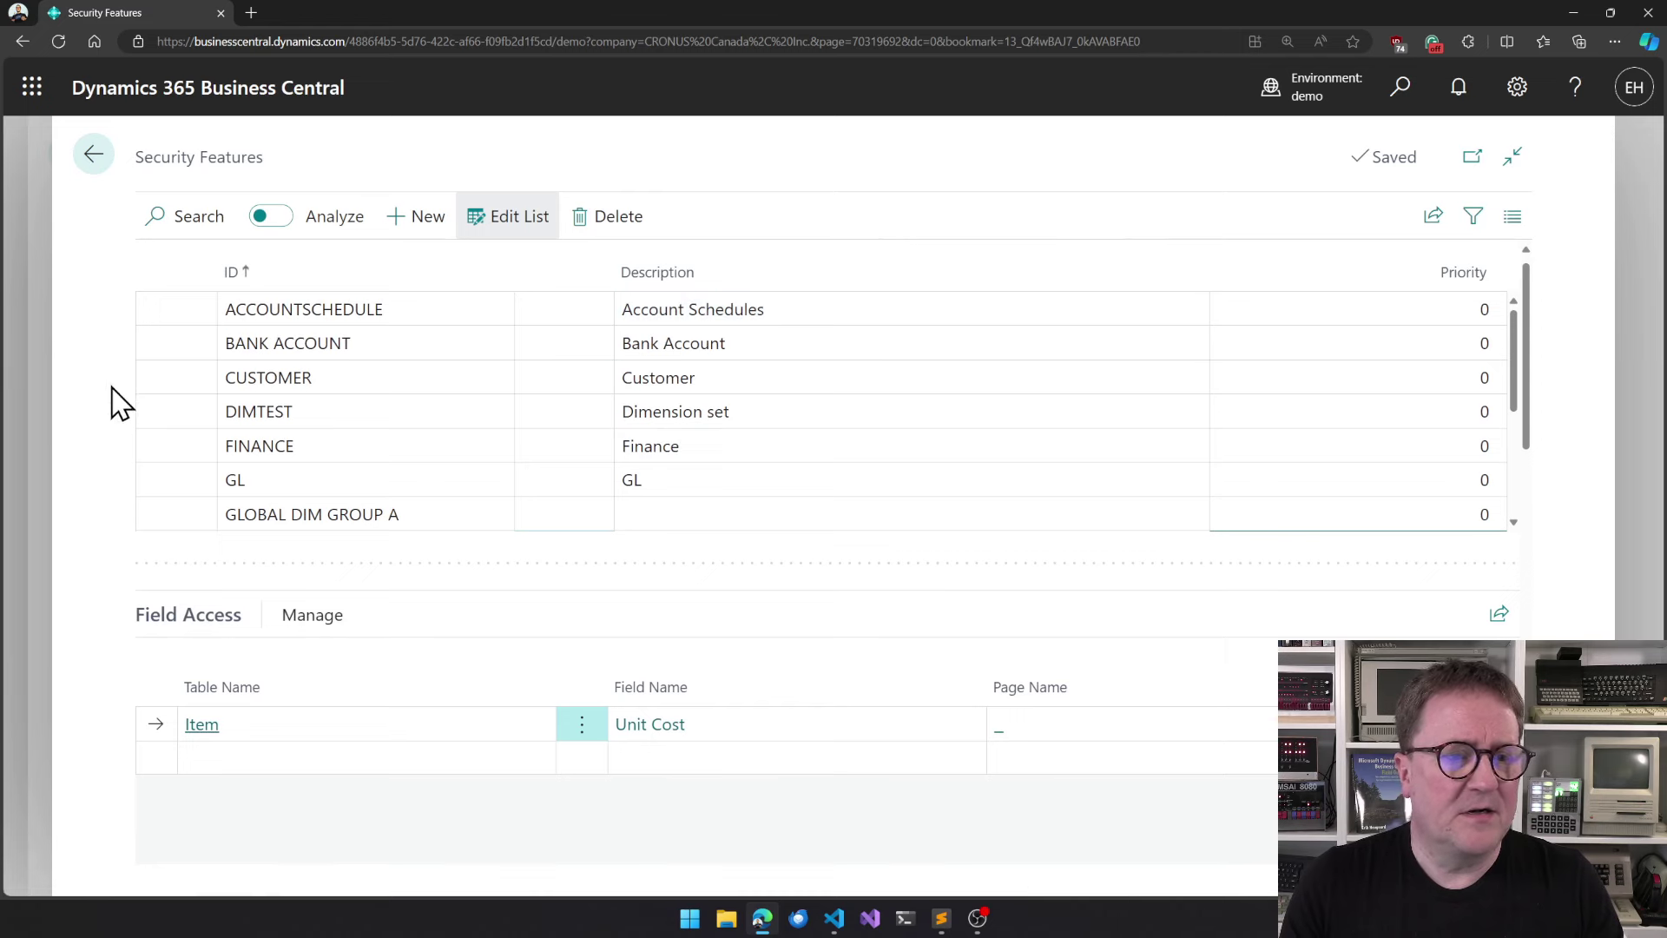
- Review the DIMTEST feature's data access filters, then close the Security Features page
click(174, 414)
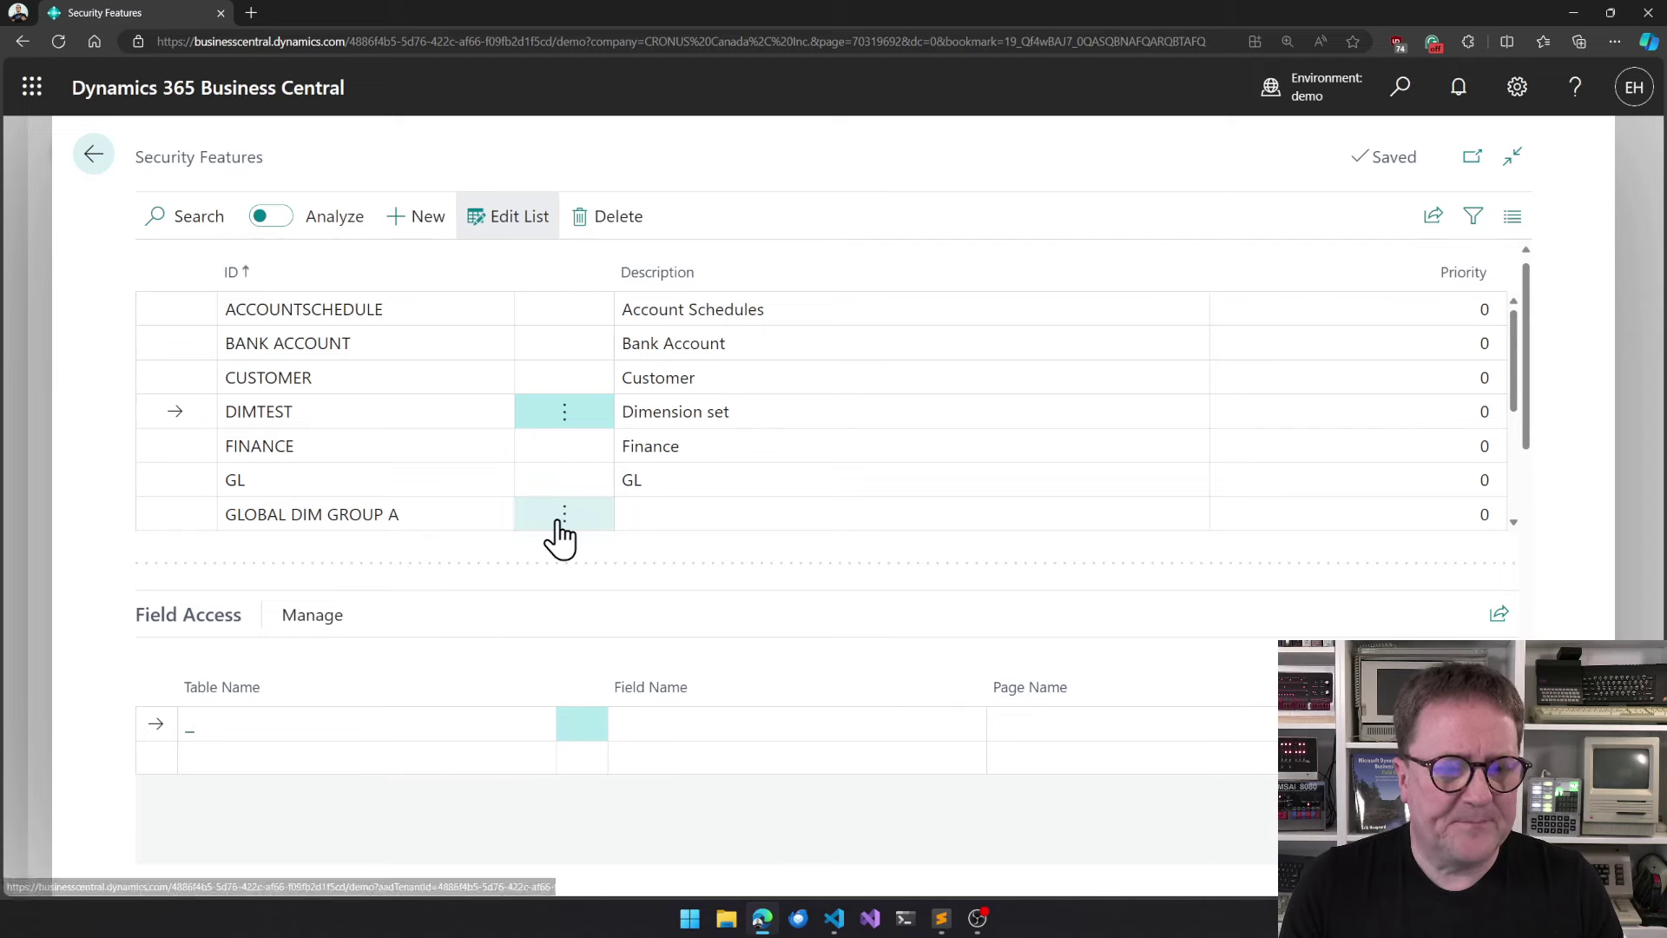
scroll(551, 522, down, 5)
scroll(573, 608, down, 10)
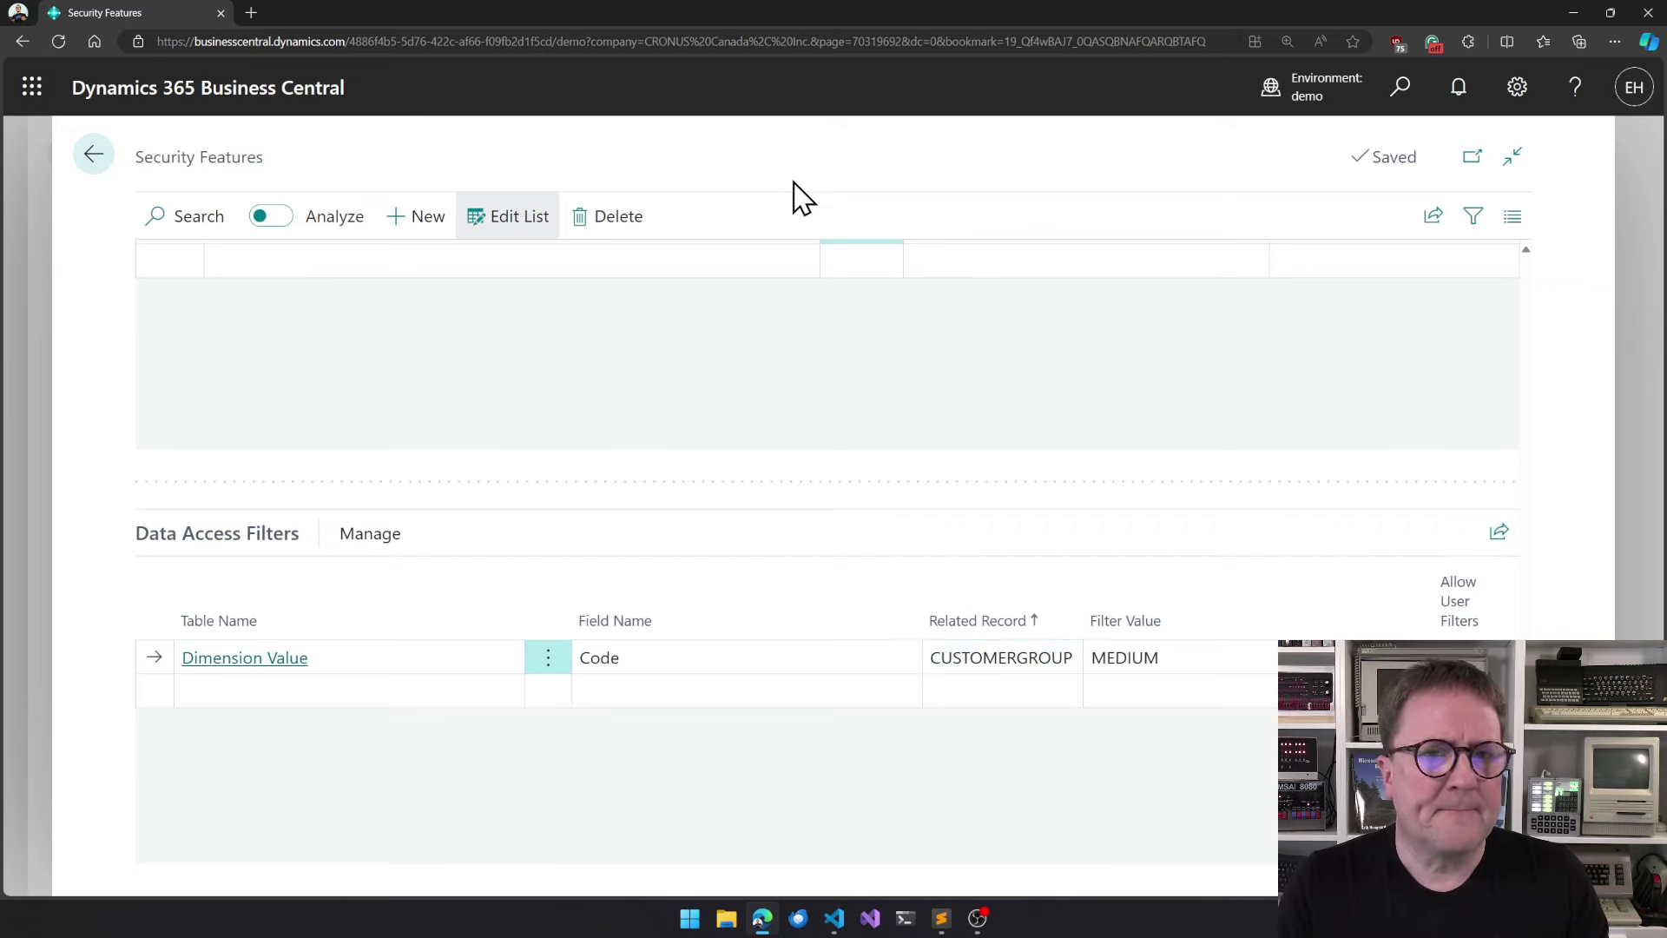
key(Escape)
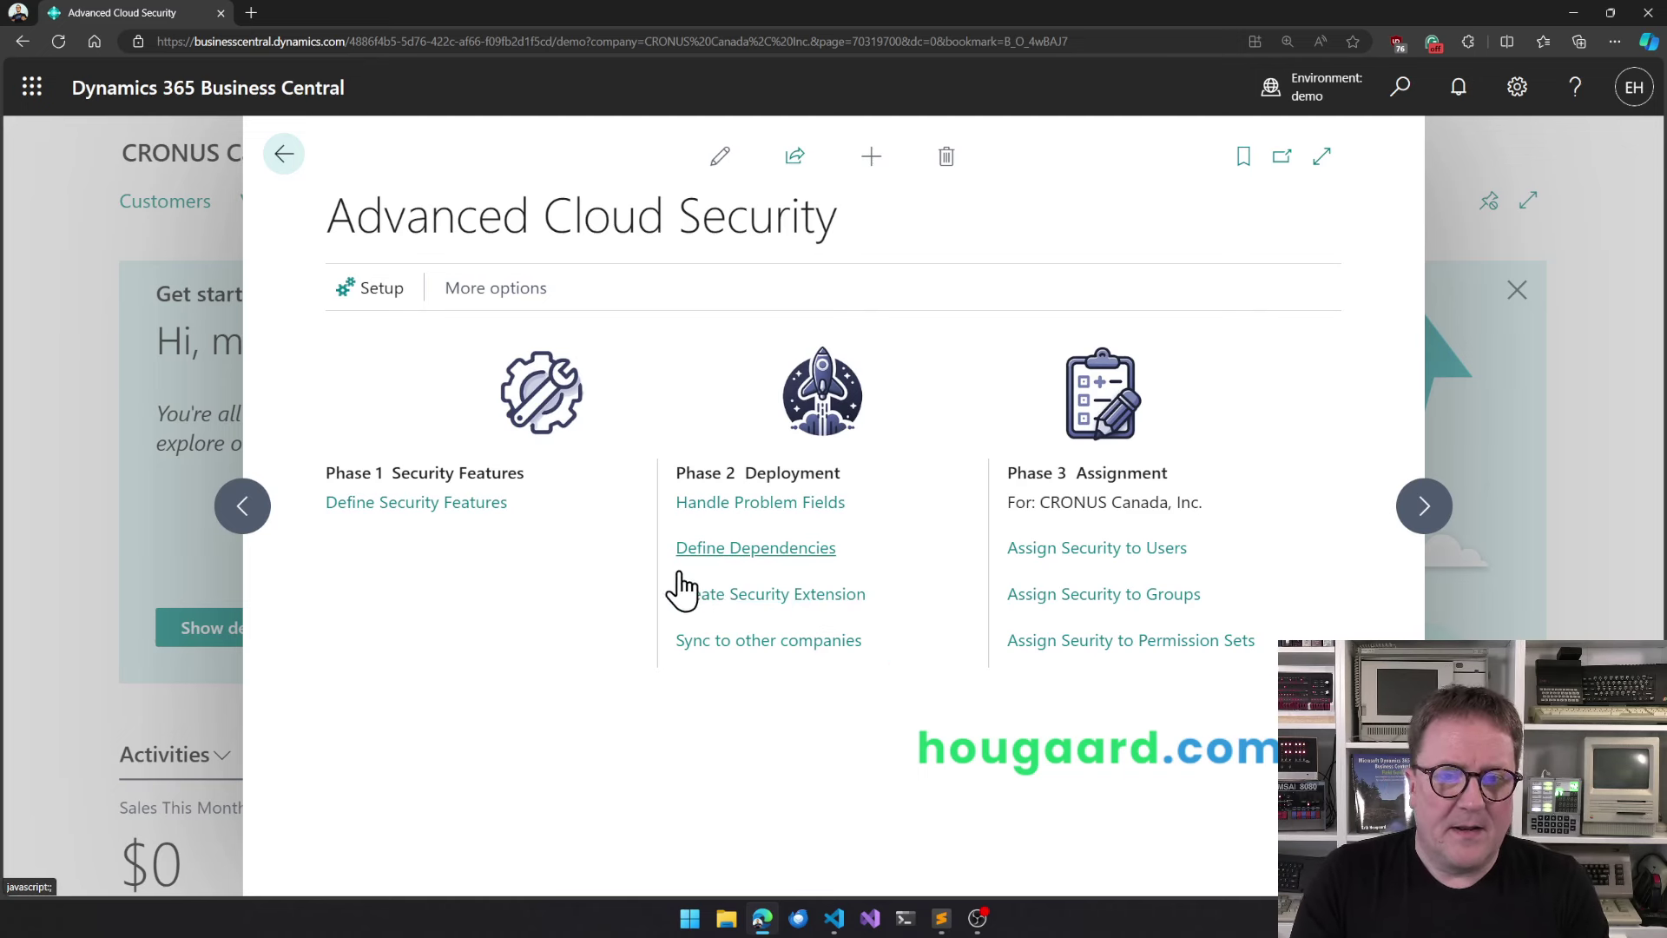
- Generate the security extension and keep the downloaded ACS Integration Wrapper file
click(726, 598)
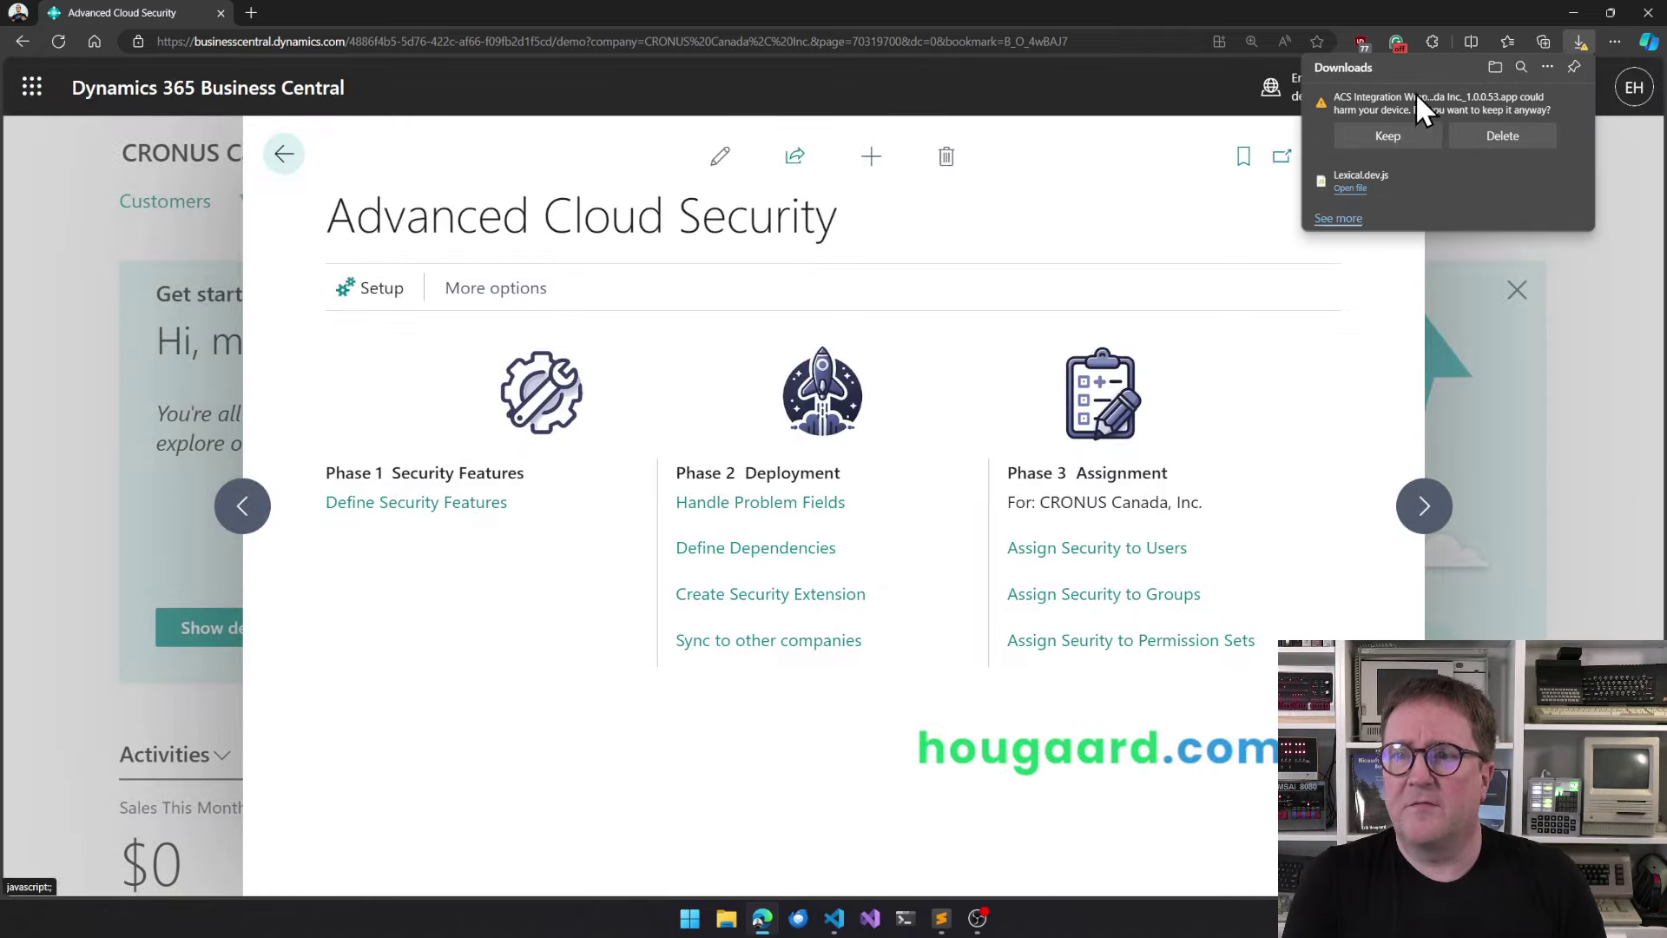
click(1387, 138)
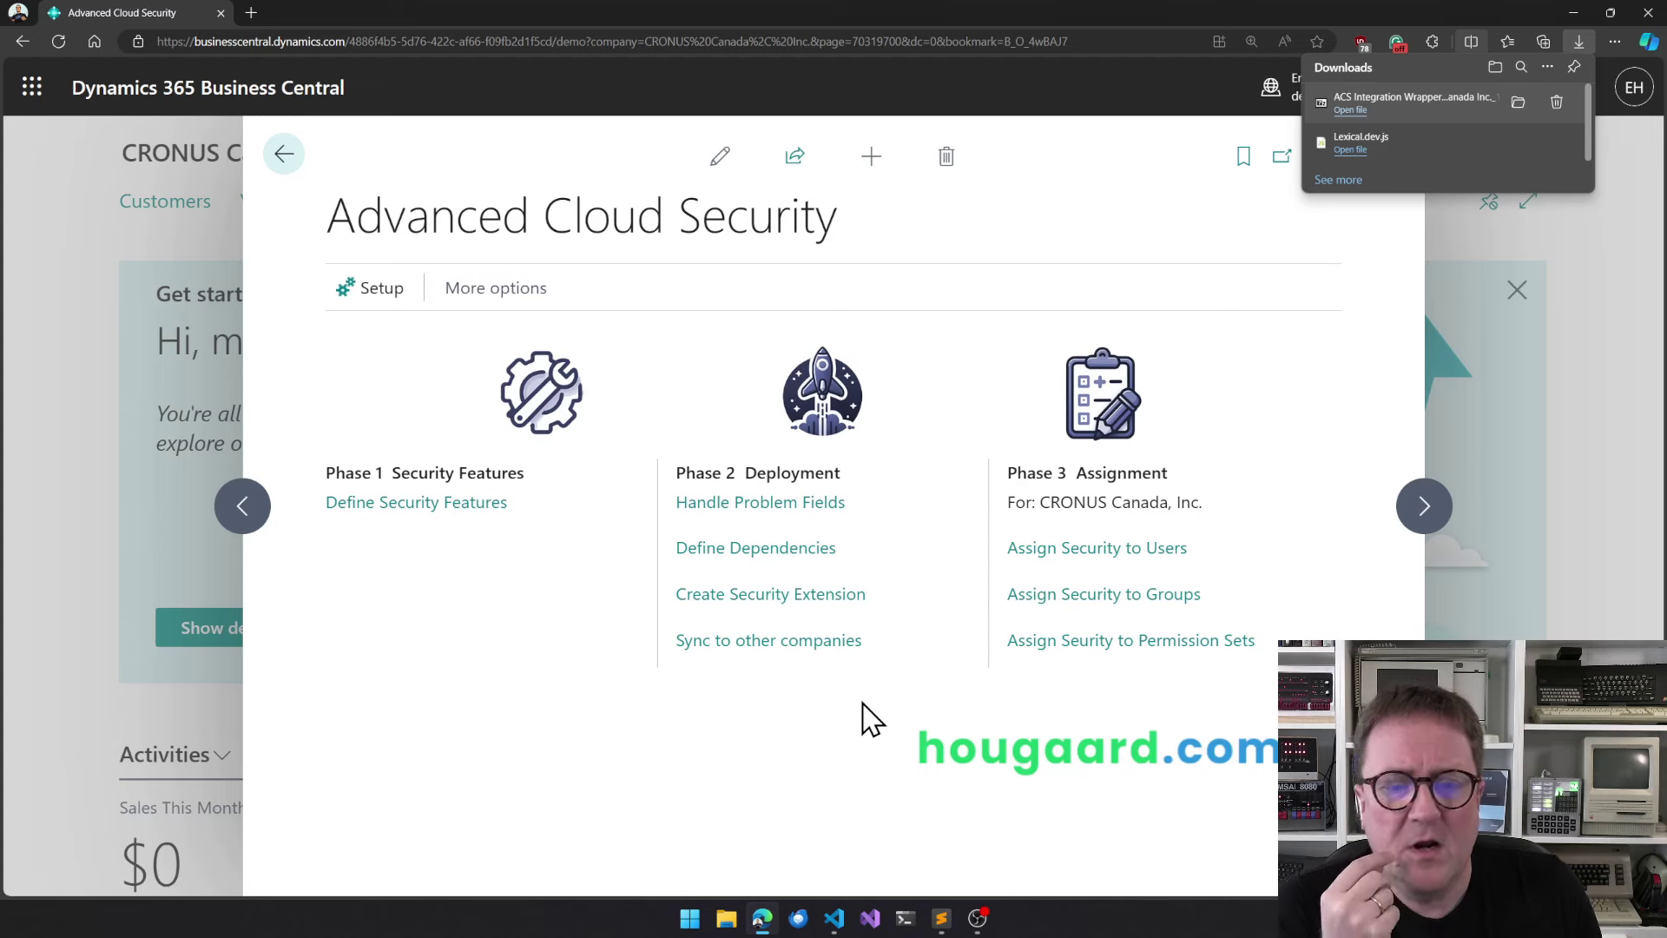
- Browse the app dependencies list, then close it to return to Advanced Cloud Security
click(779, 563)
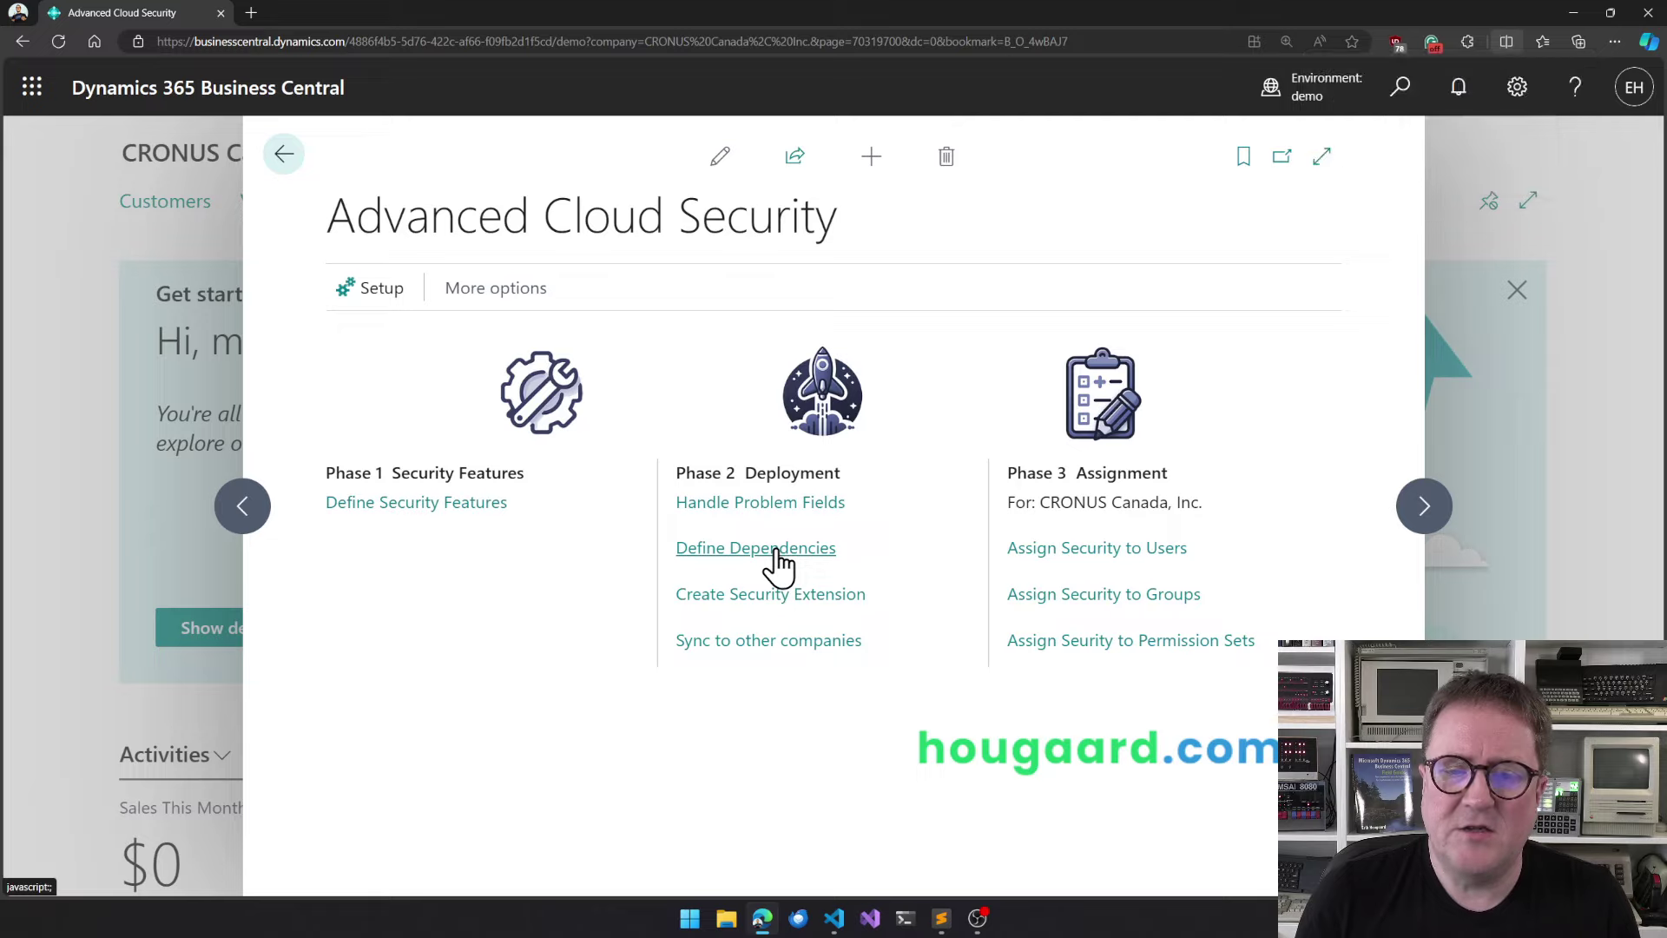
scroll(776, 552, down, 5)
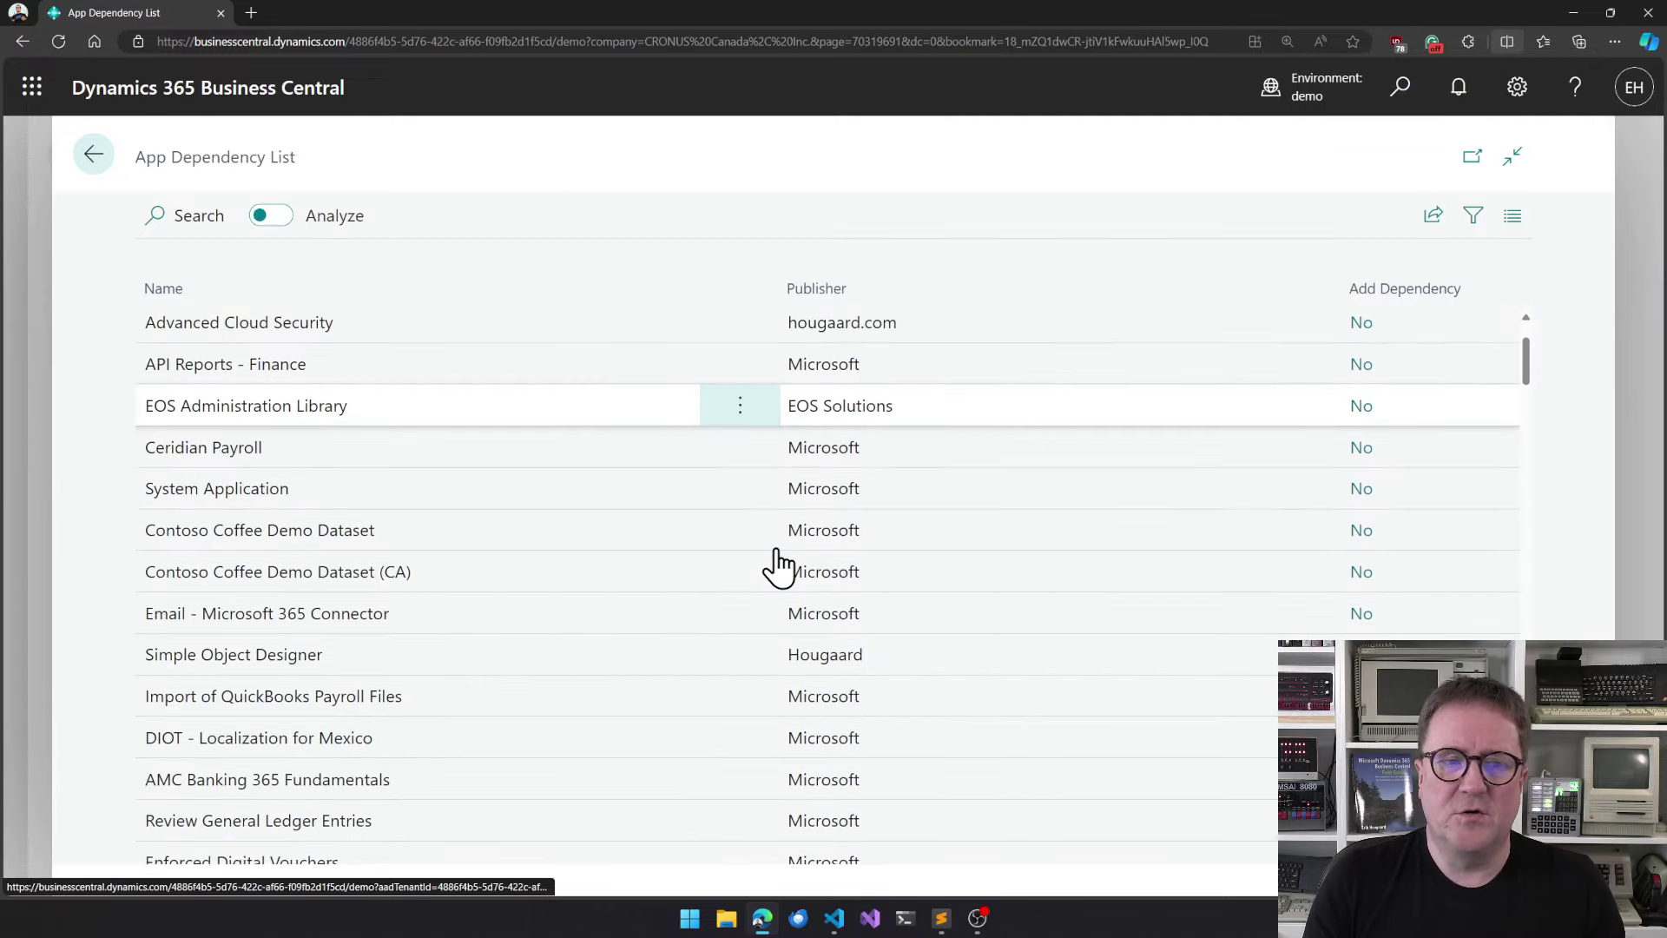
scroll(776, 564, down, 10)
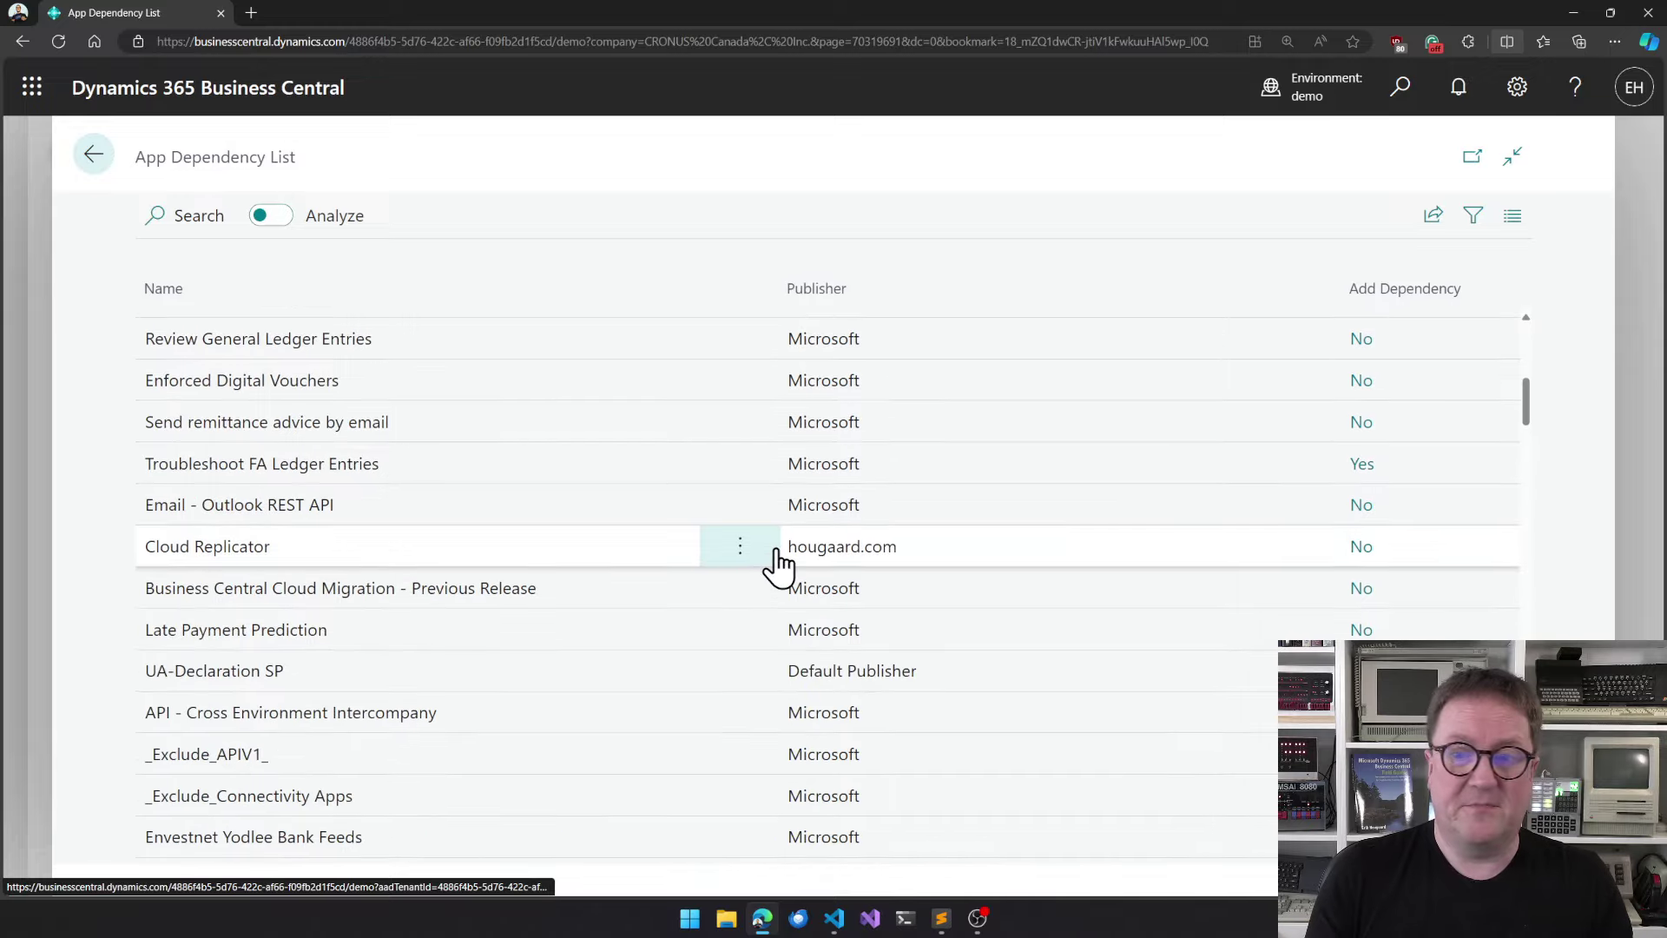
scroll(779, 567, down, 6)
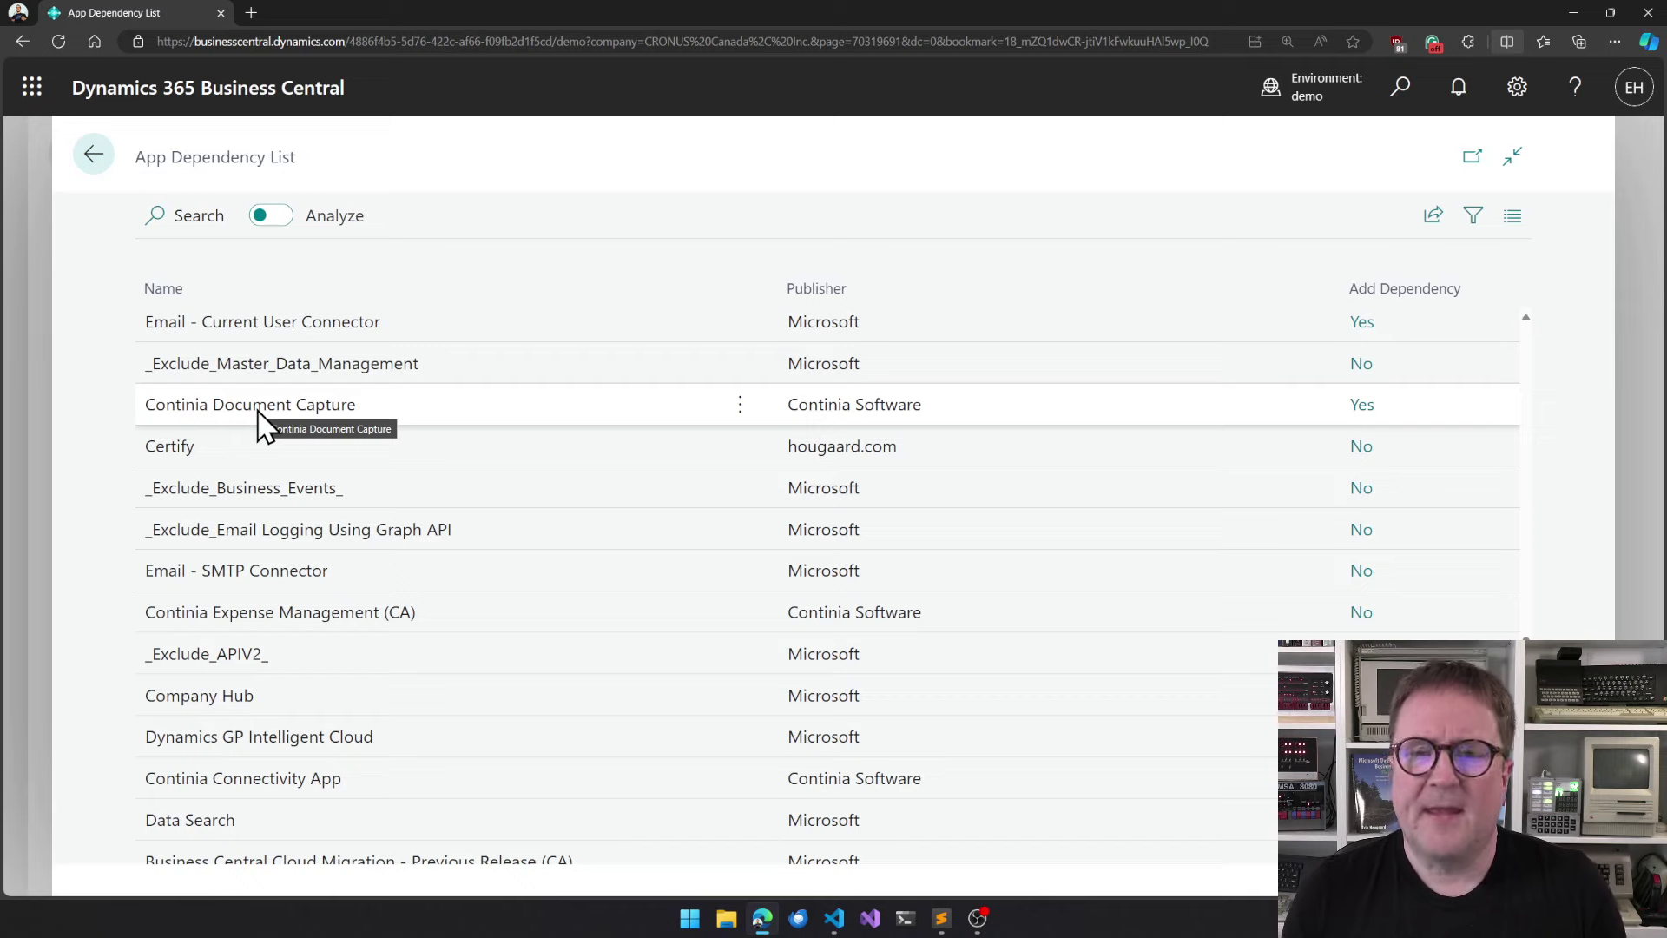
key(Escape)
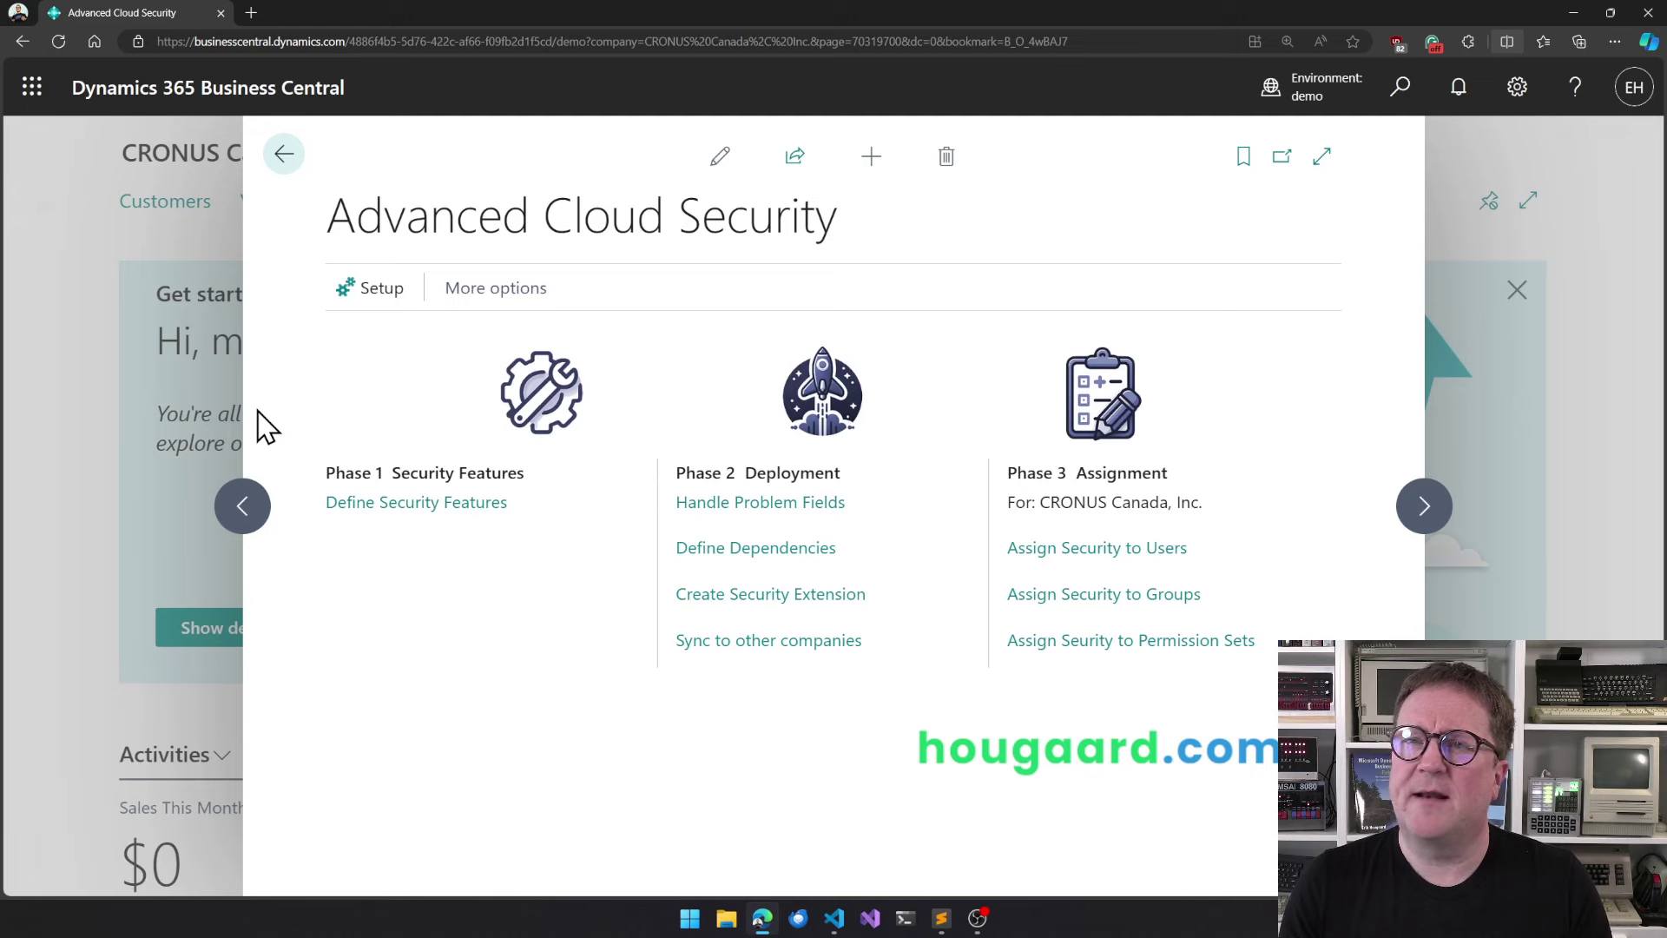
- Select page 16's Net Change in the Problem fields list and bring up Tell Me search
click(727, 505)
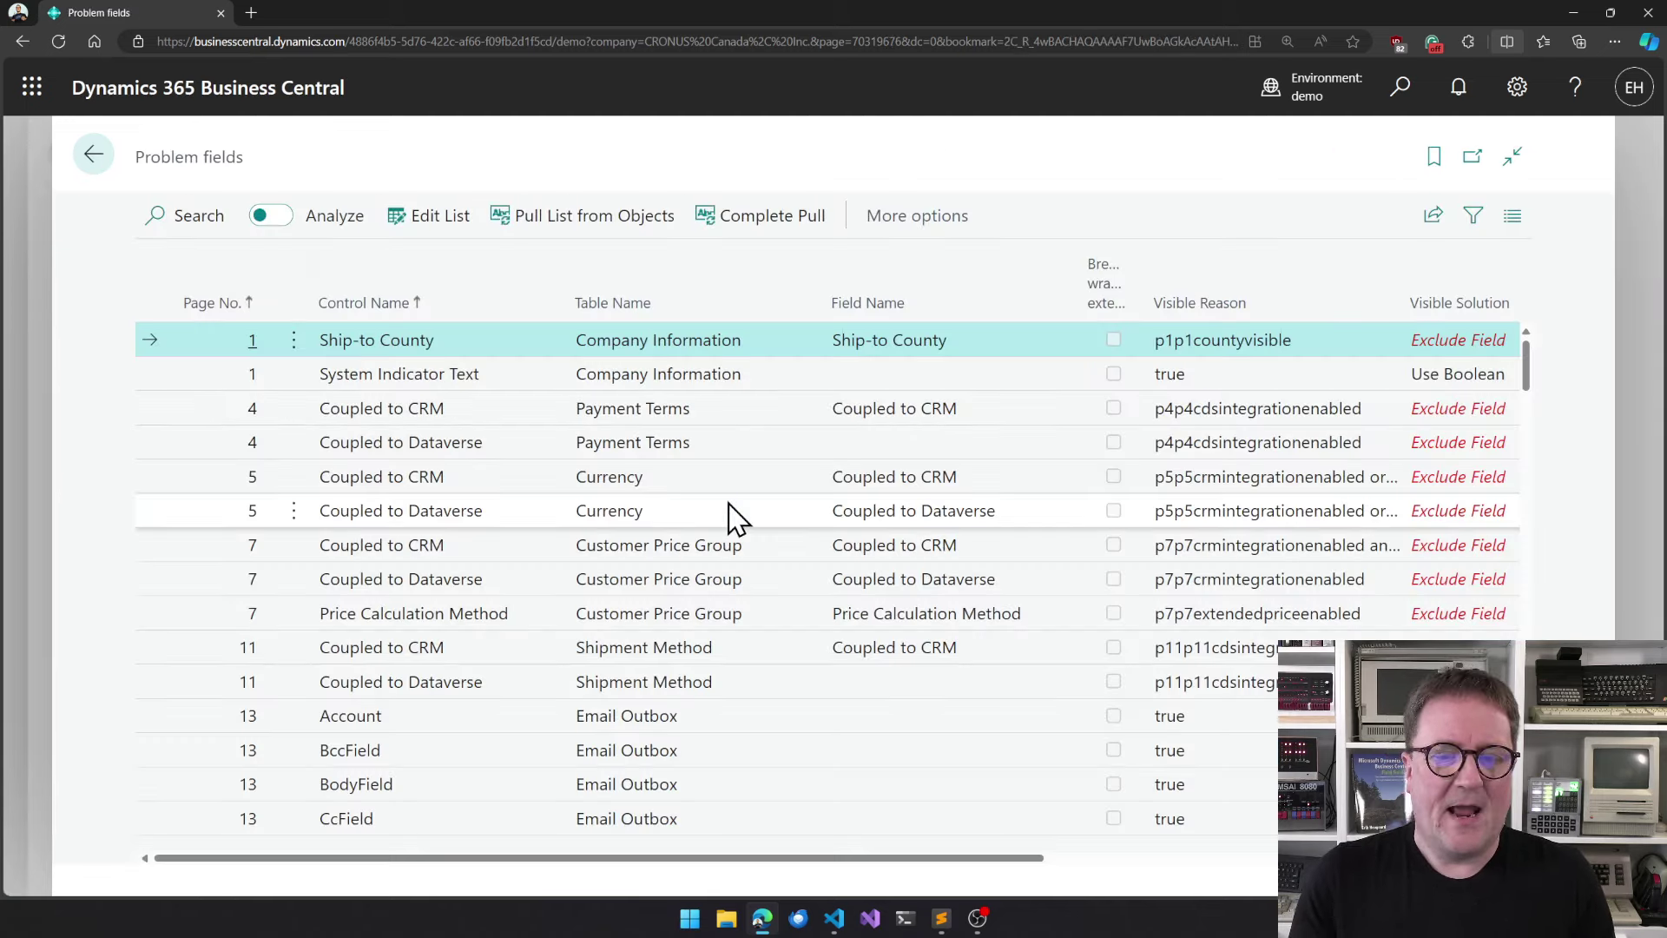
scroll(730, 512, down, 5)
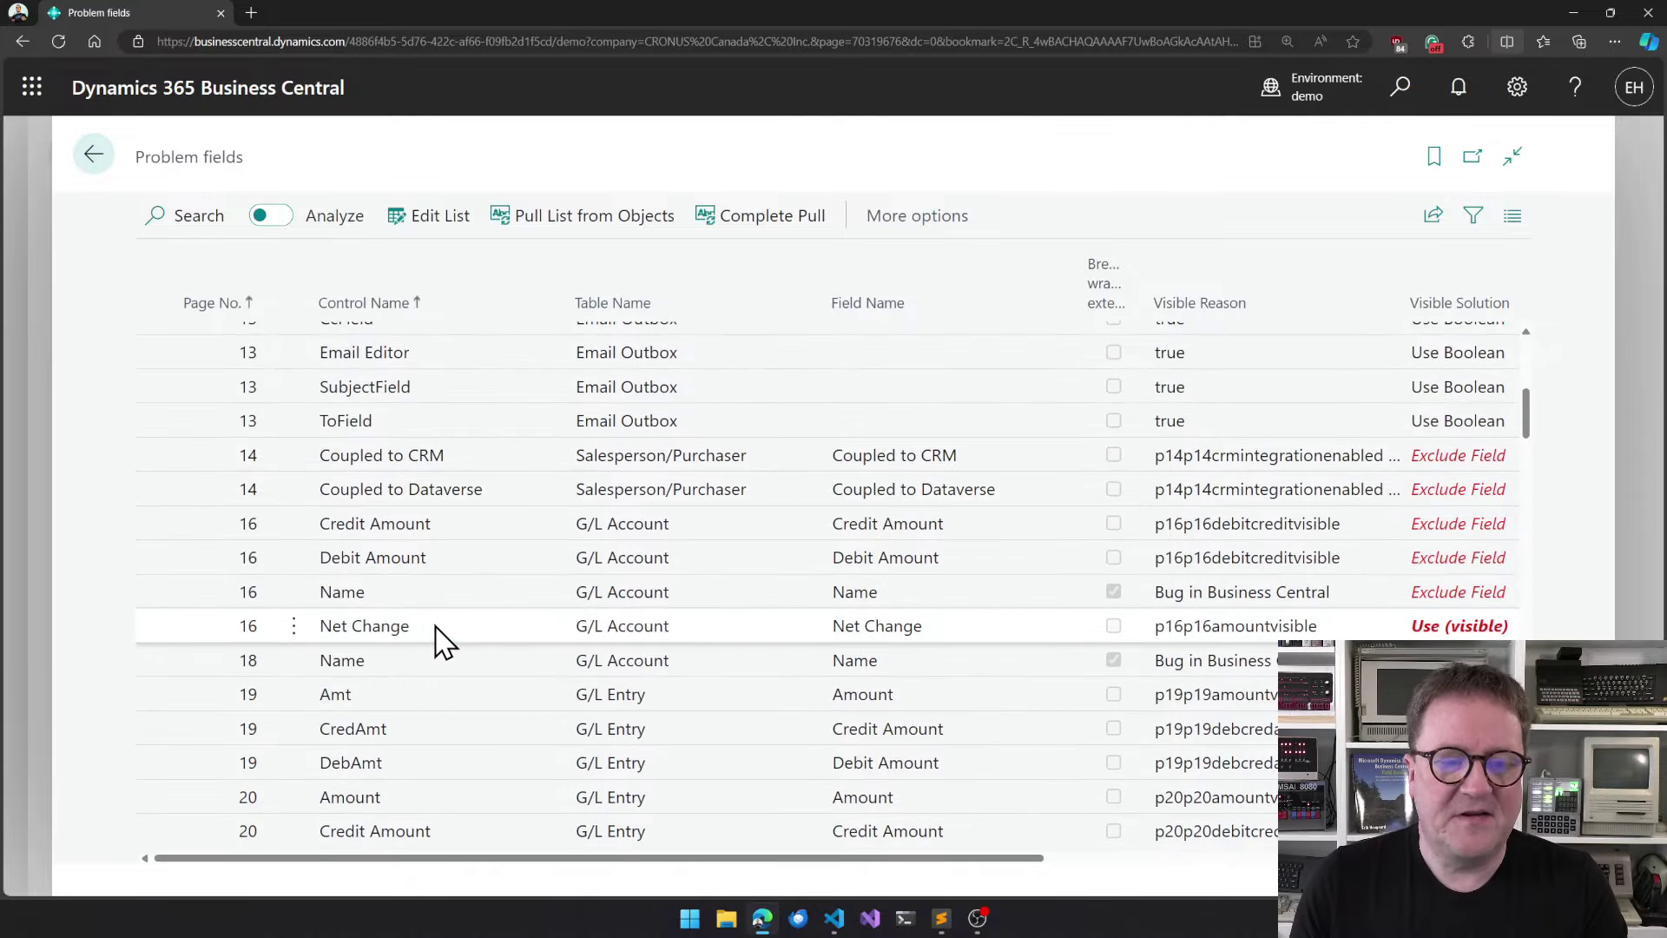
click(438, 628)
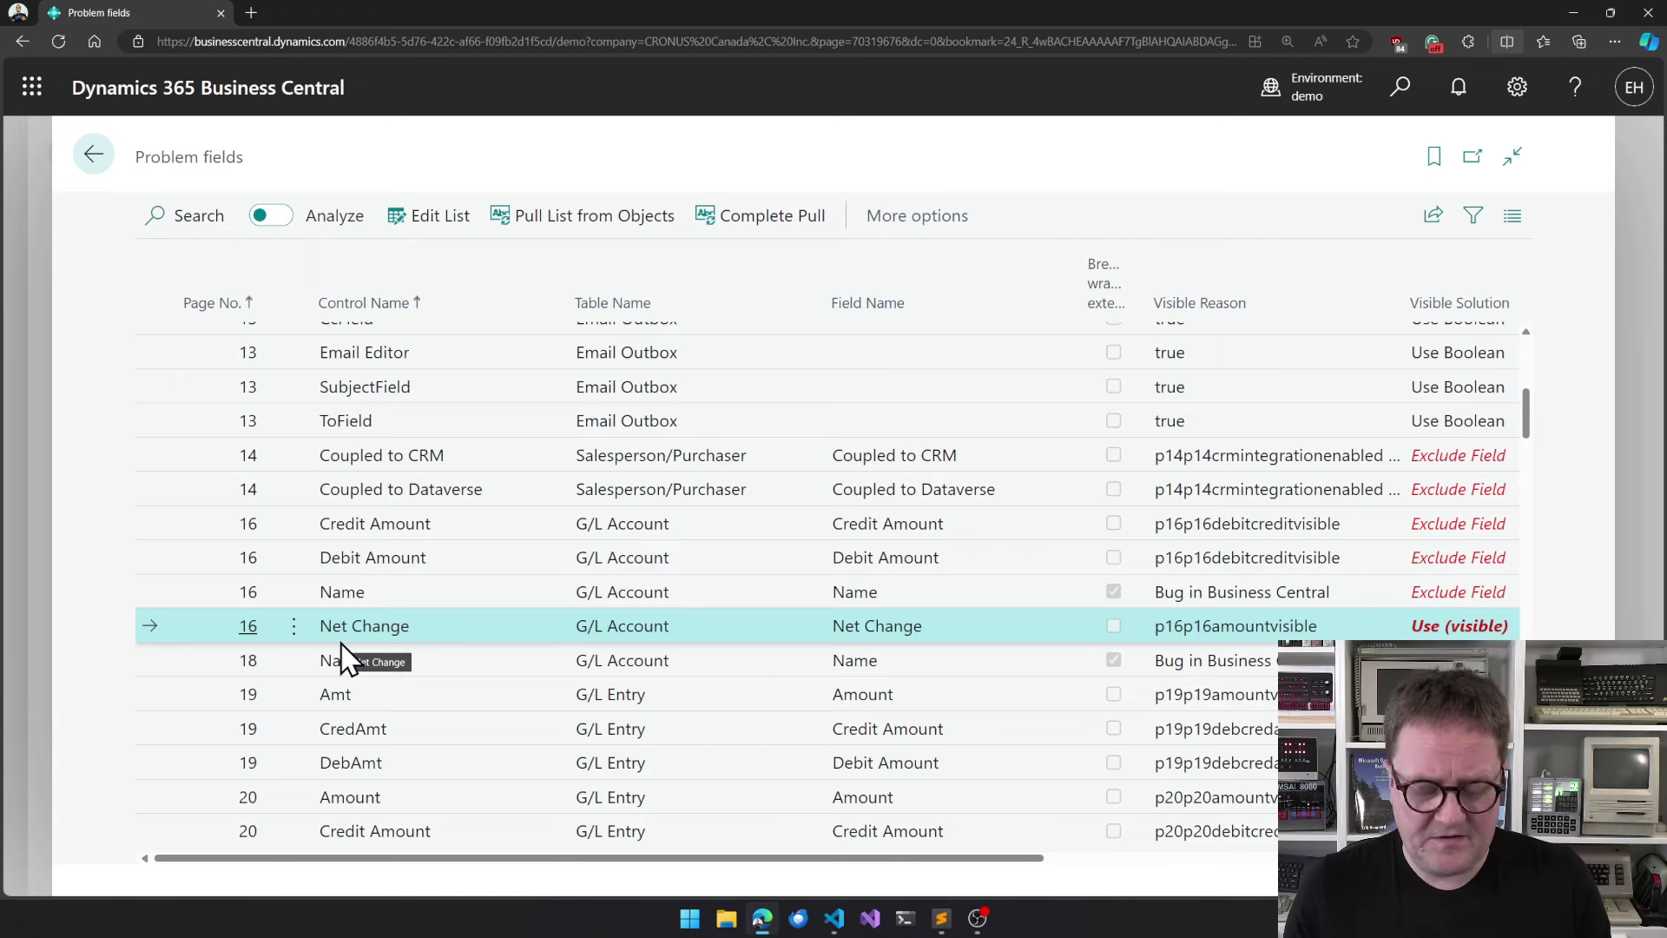
key(alt+q)
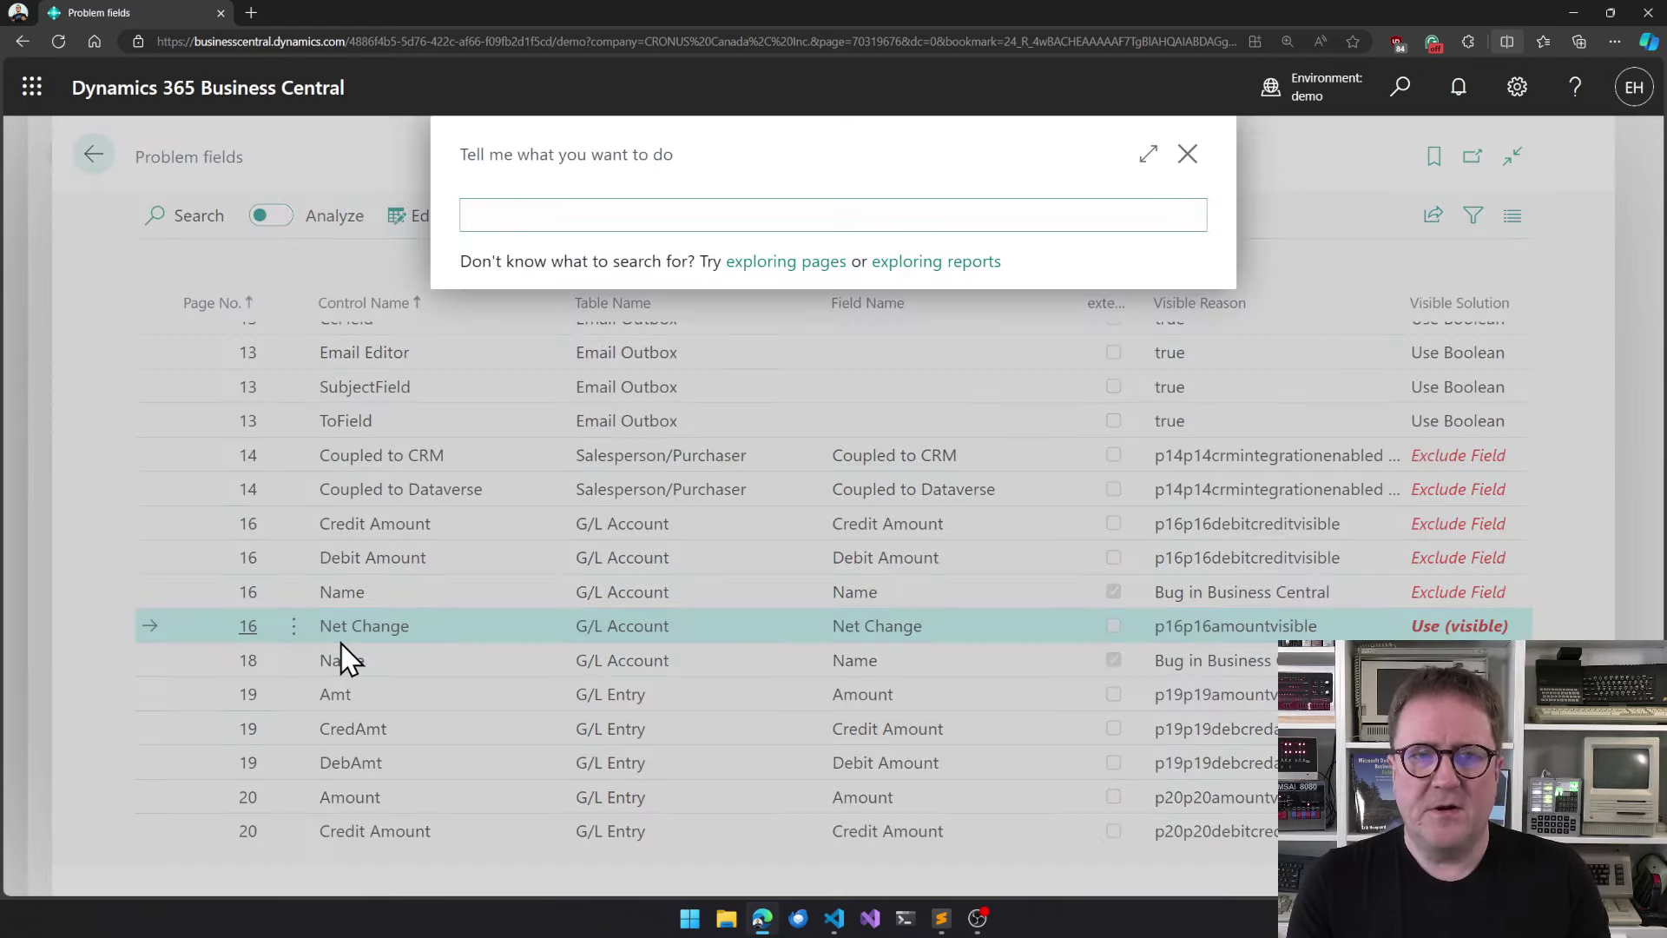
- Inspect General Ledger Setup's Show Amounts choices, leaving Amount Only, and return to Problem fields
text(gen led setup)
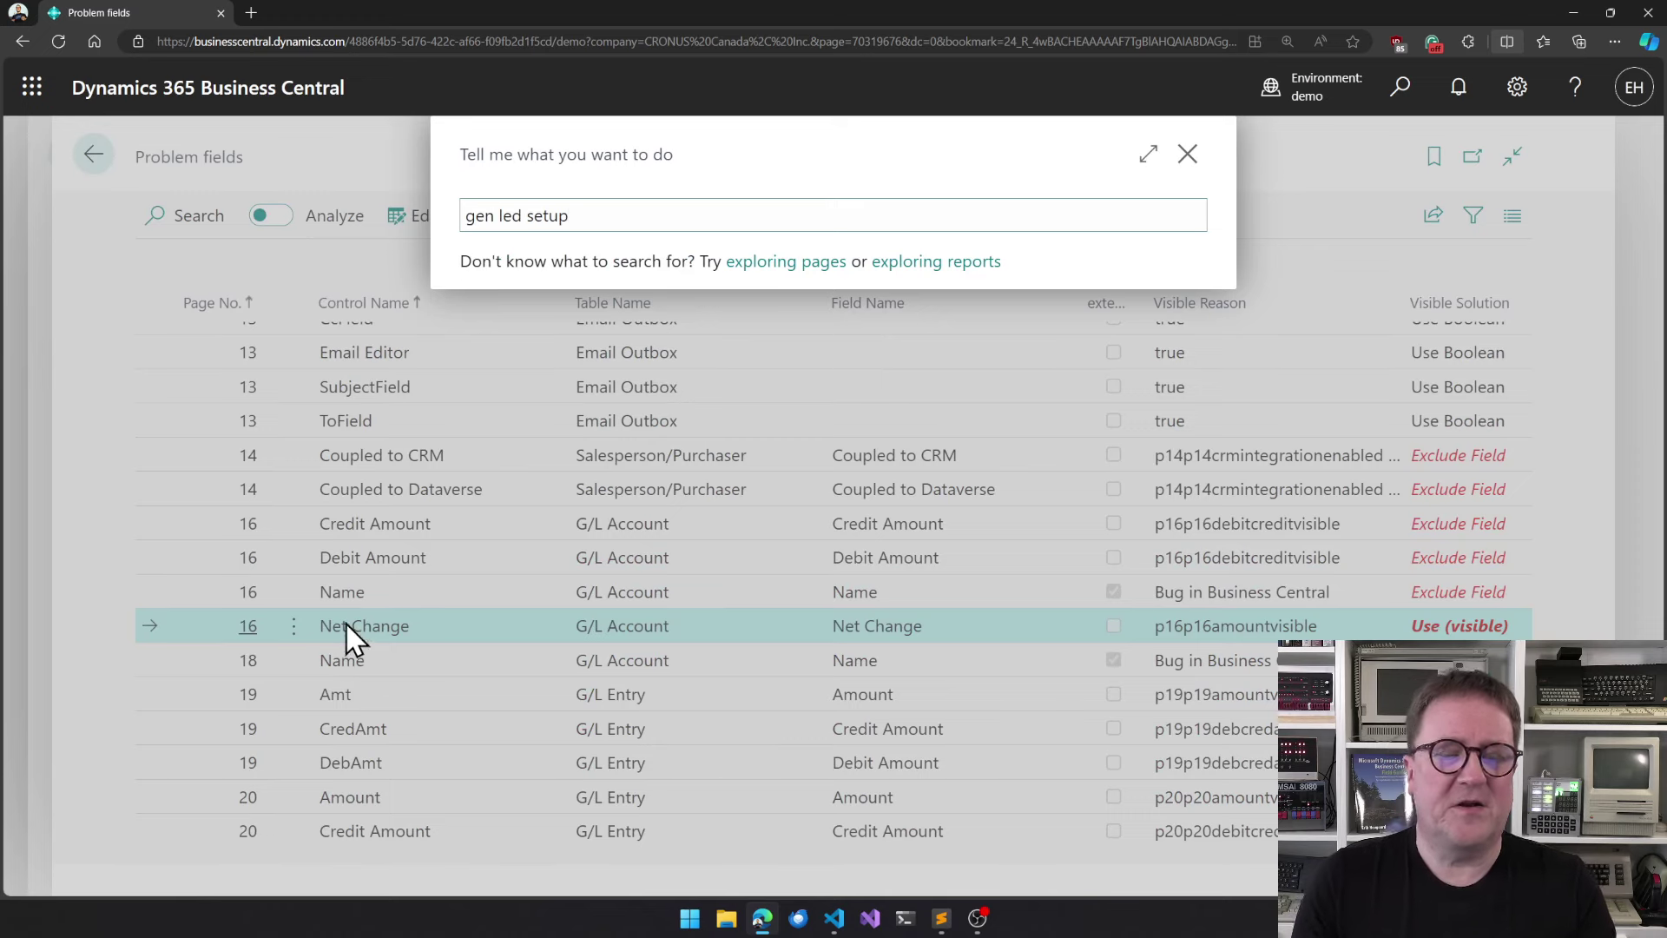
key(Return)
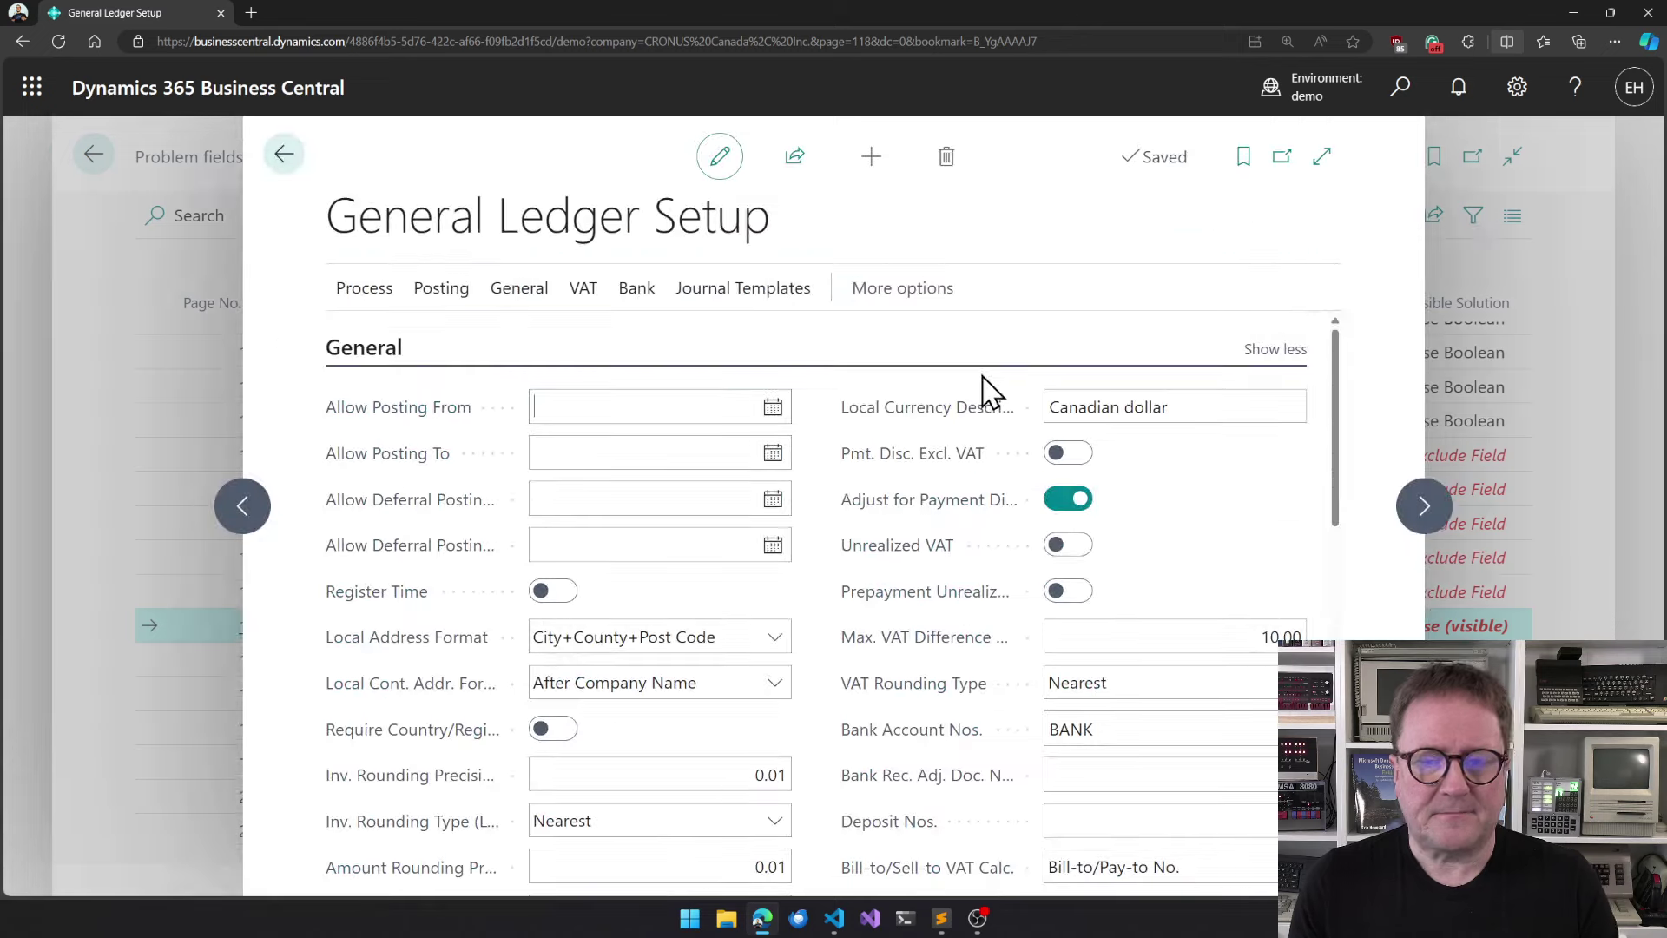
scroll(961, 603, down, 3)
scroll(962, 605, down, 2)
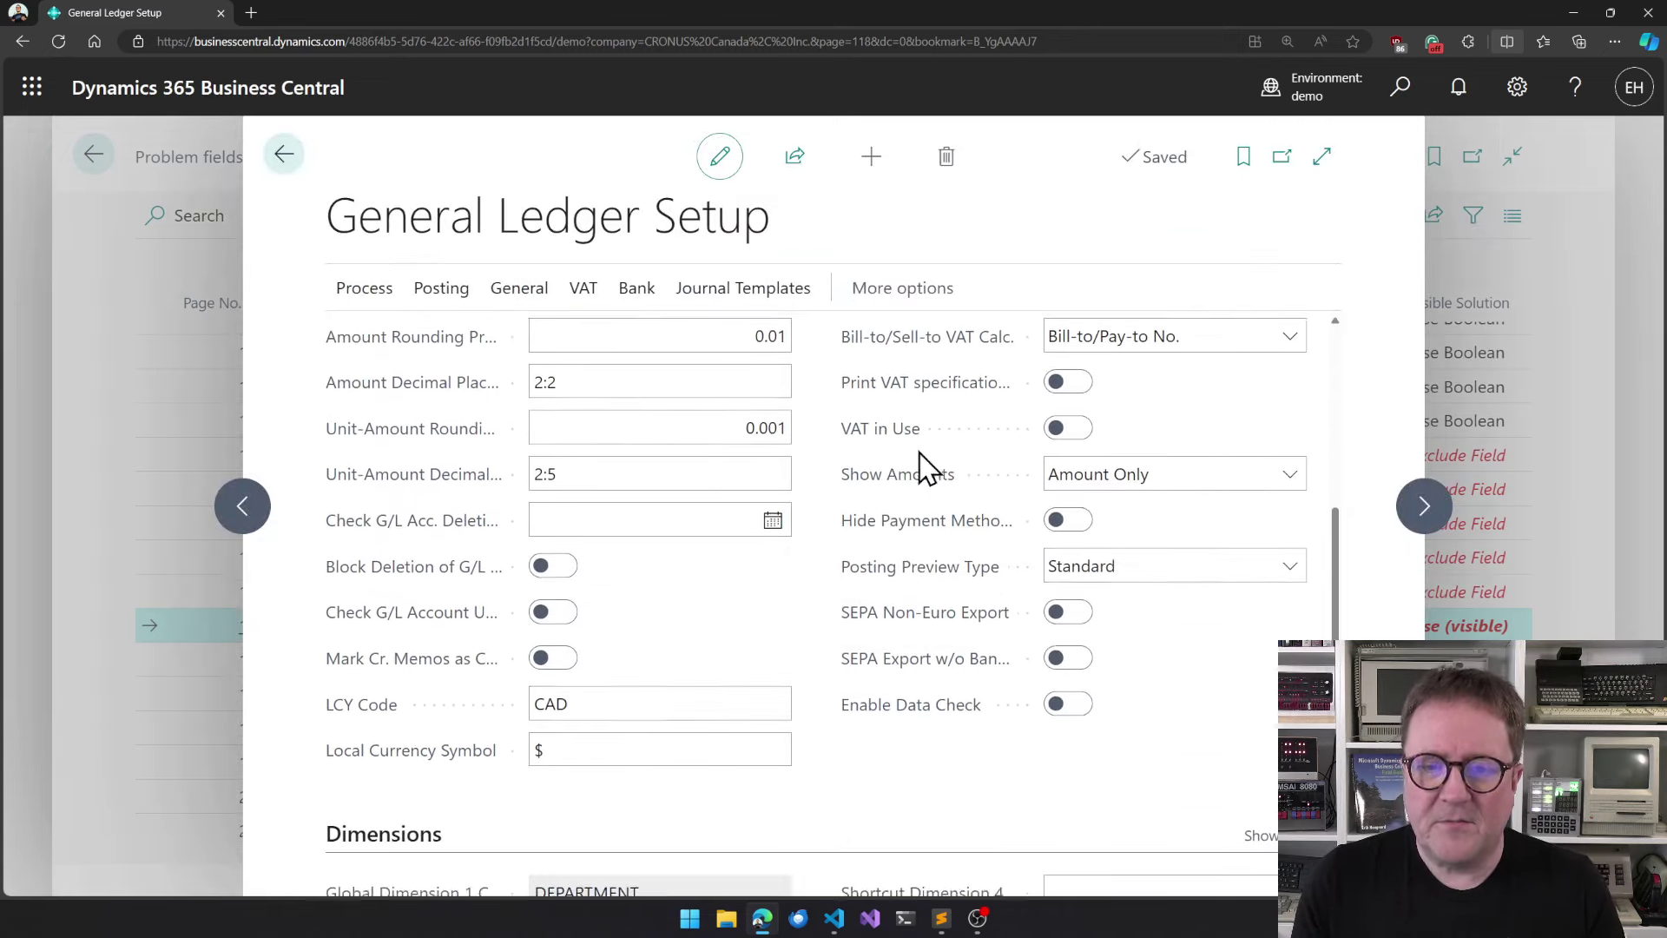
scroll(918, 486, down, 1)
mouse_move(916, 482)
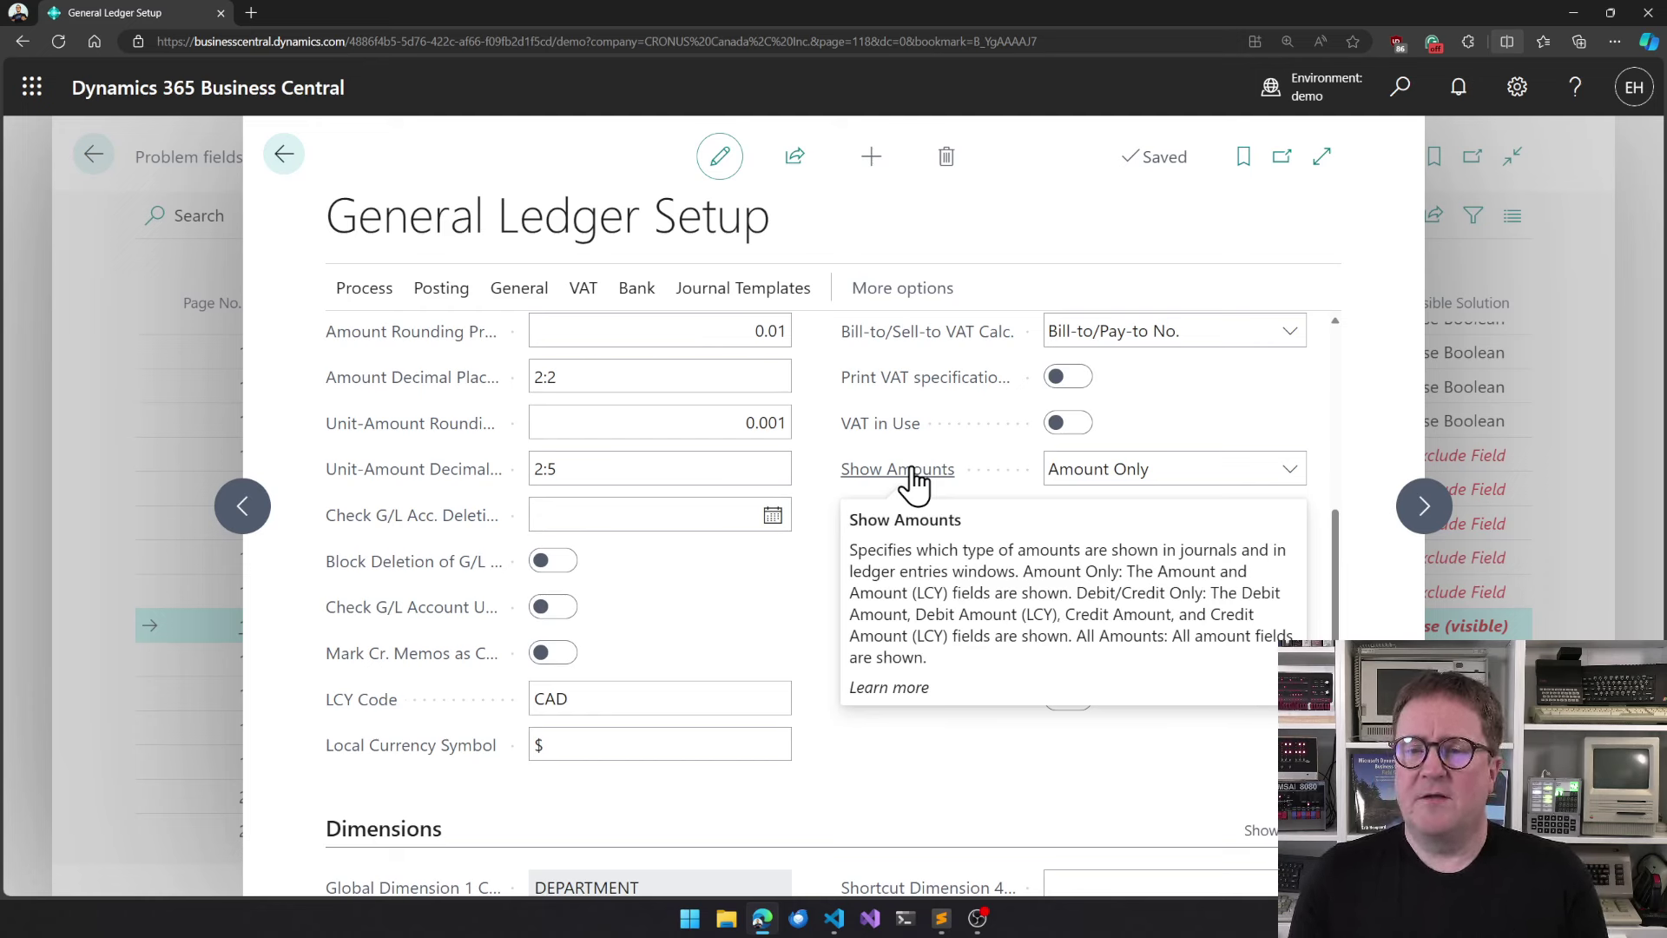
click(1073, 478)
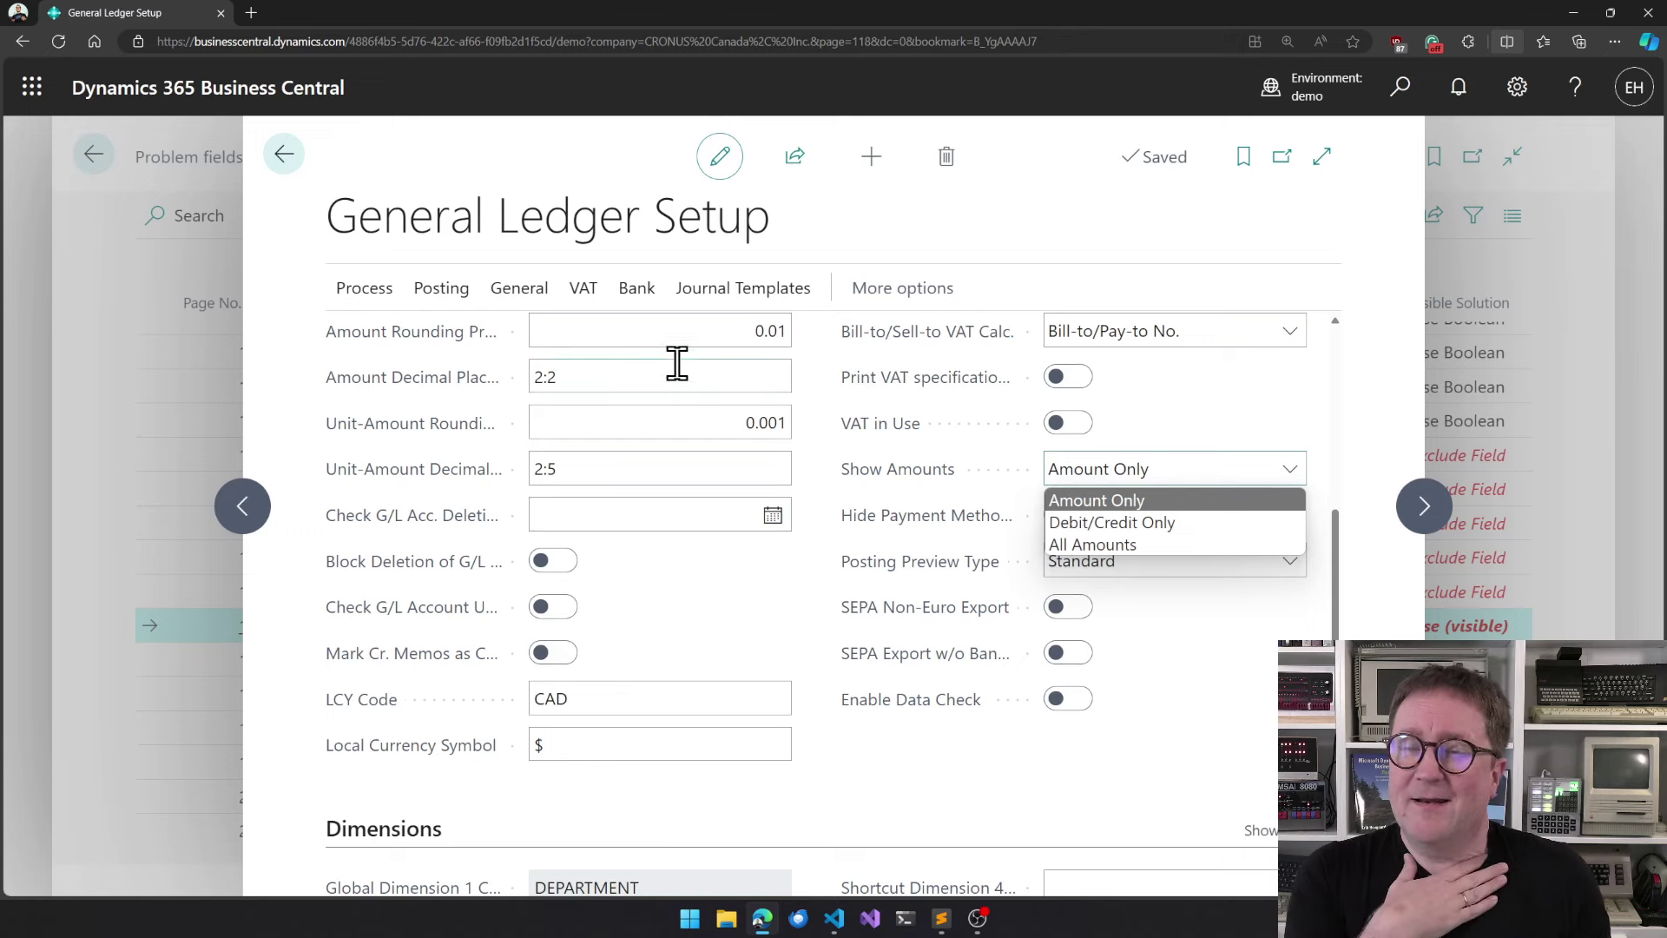
click(290, 165)
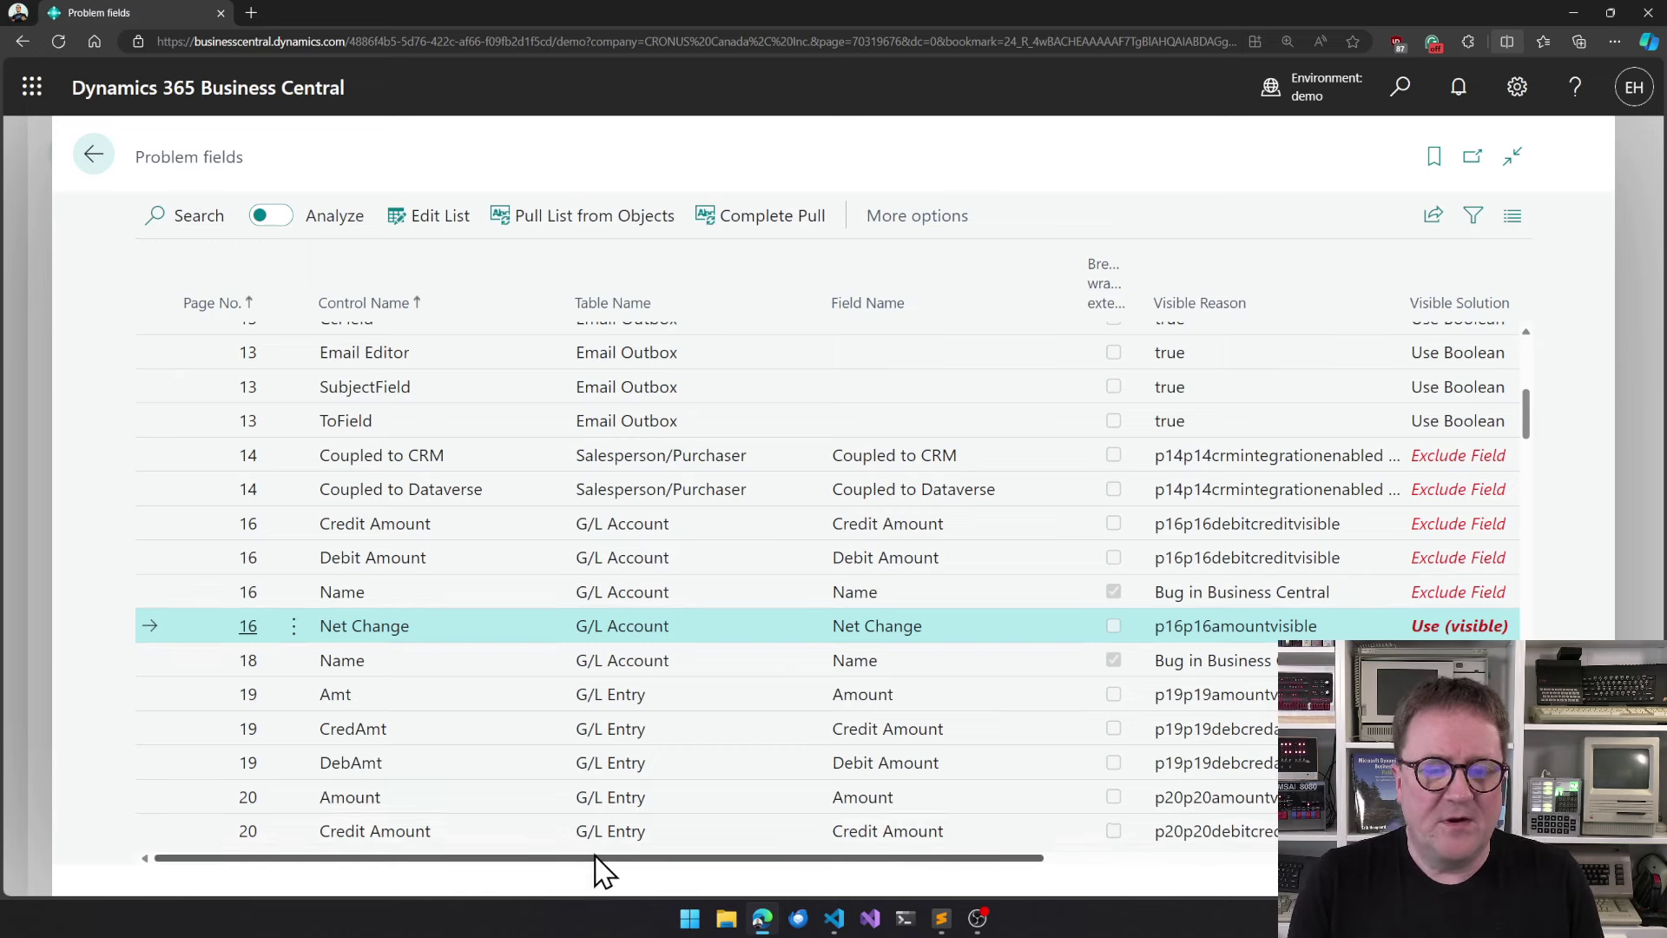
- Set page 16 Net Change's Visible Solution to Exclude Field in the editable Problem fields list
drag(575, 856, 973, 877)
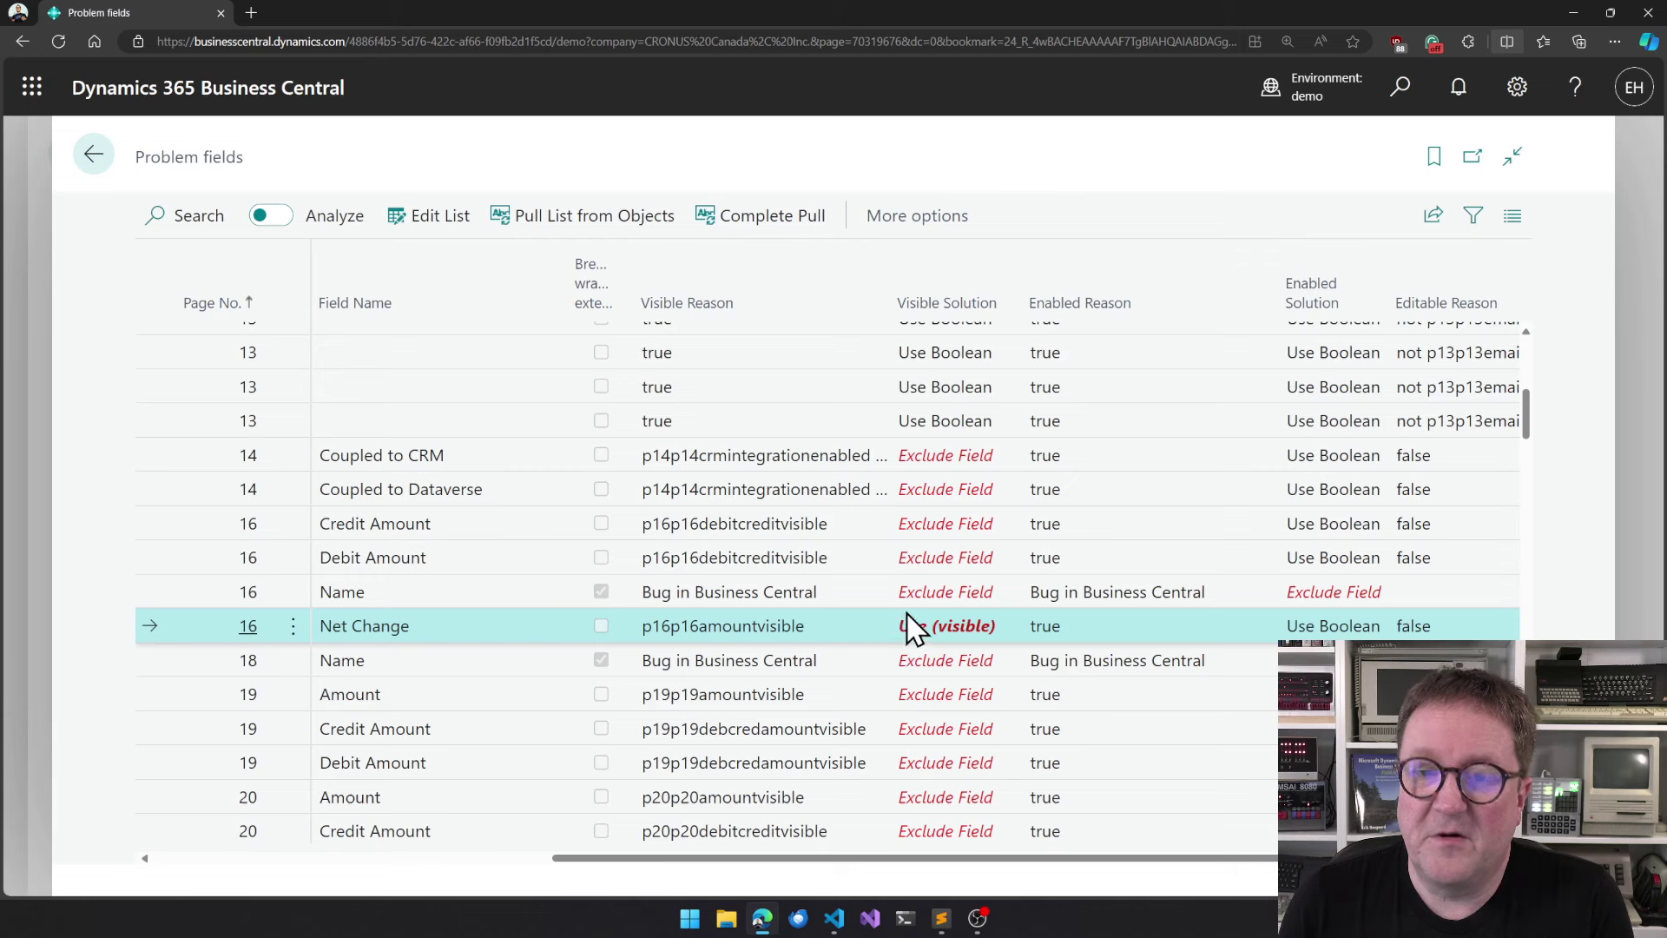
click(432, 221)
click(950, 628)
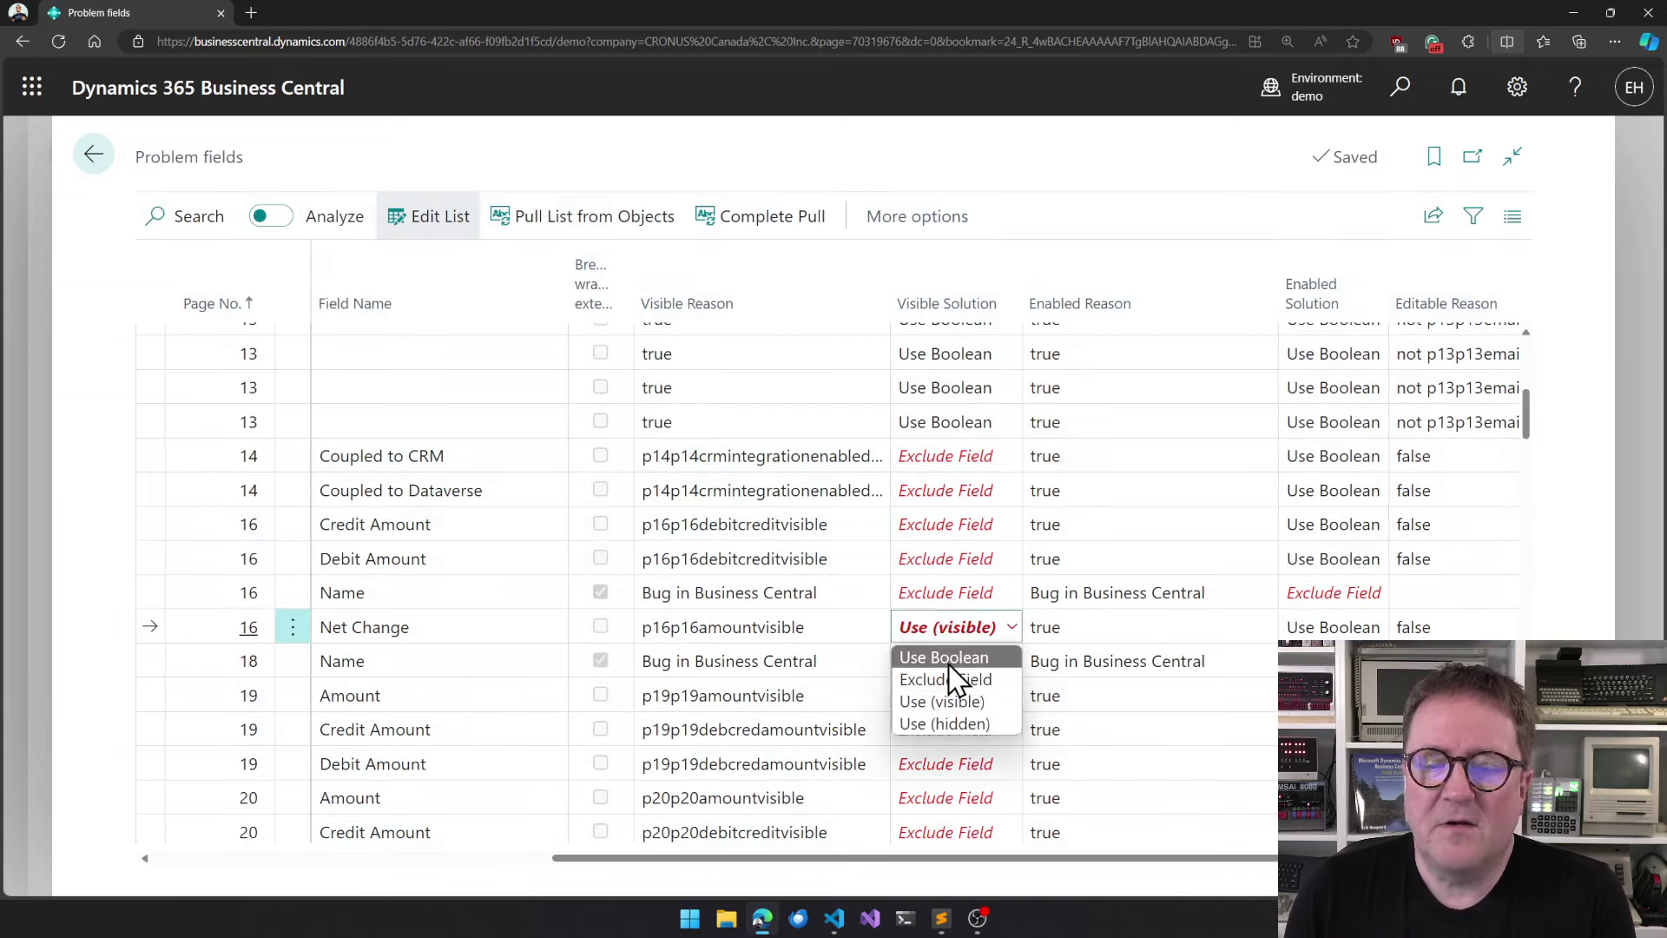
click(955, 682)
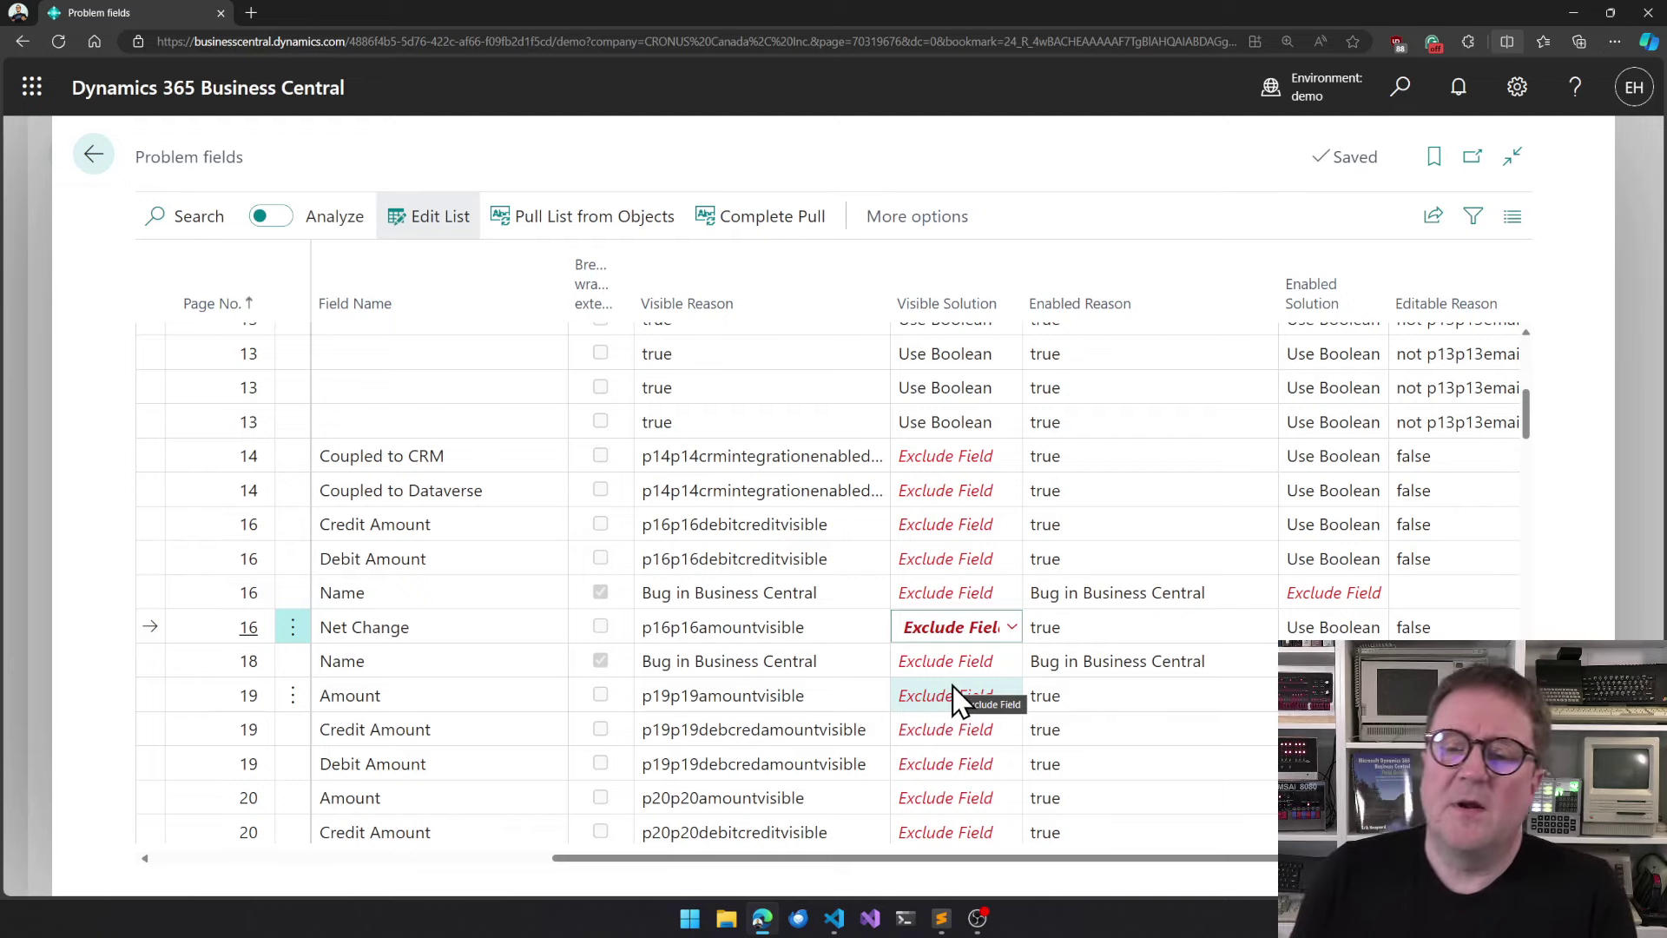
click(973, 631)
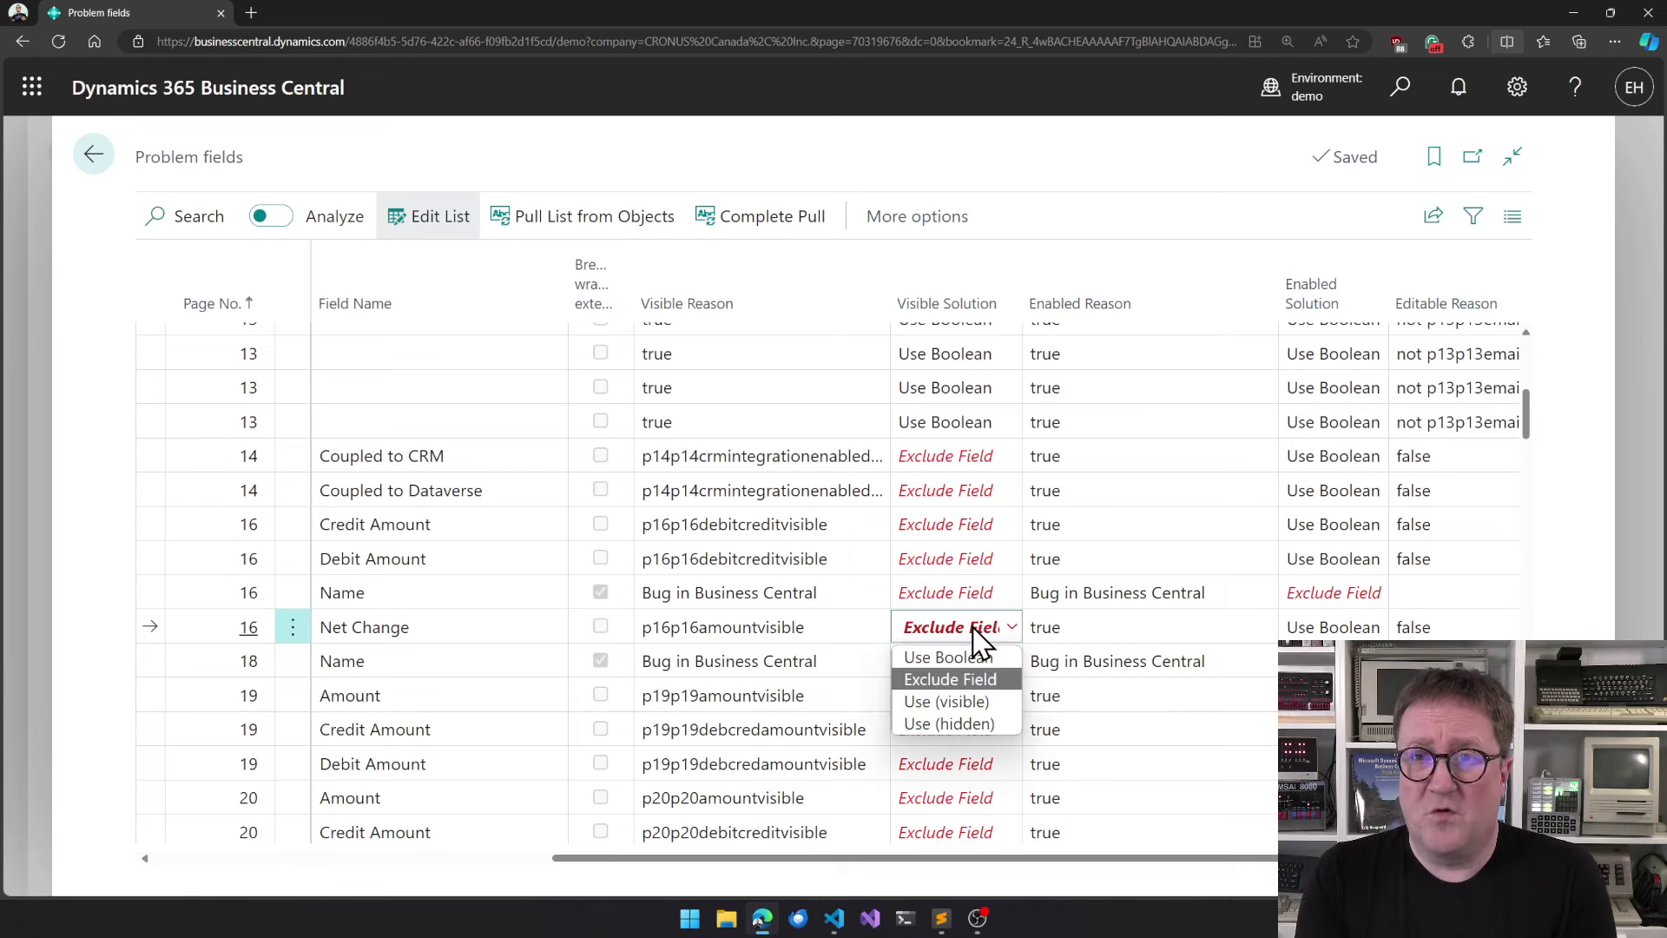
- Restore page 16's Net Change Visible Solution to Use (visible), then close the Problem fields list
click(950, 724)
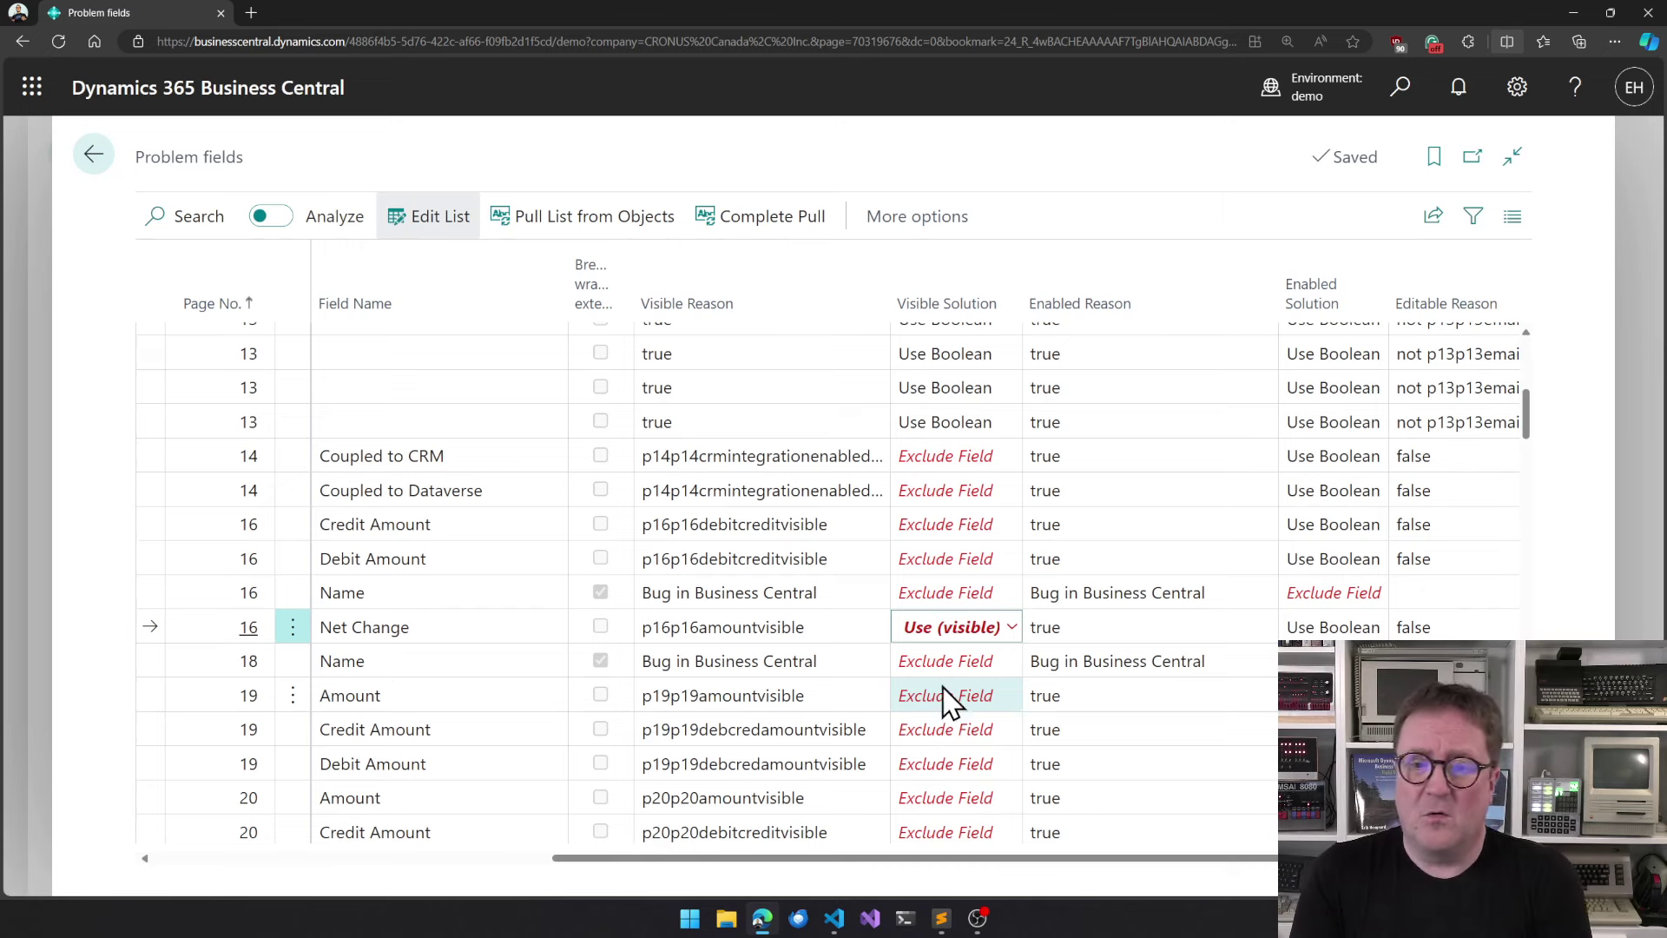
click(962, 628)
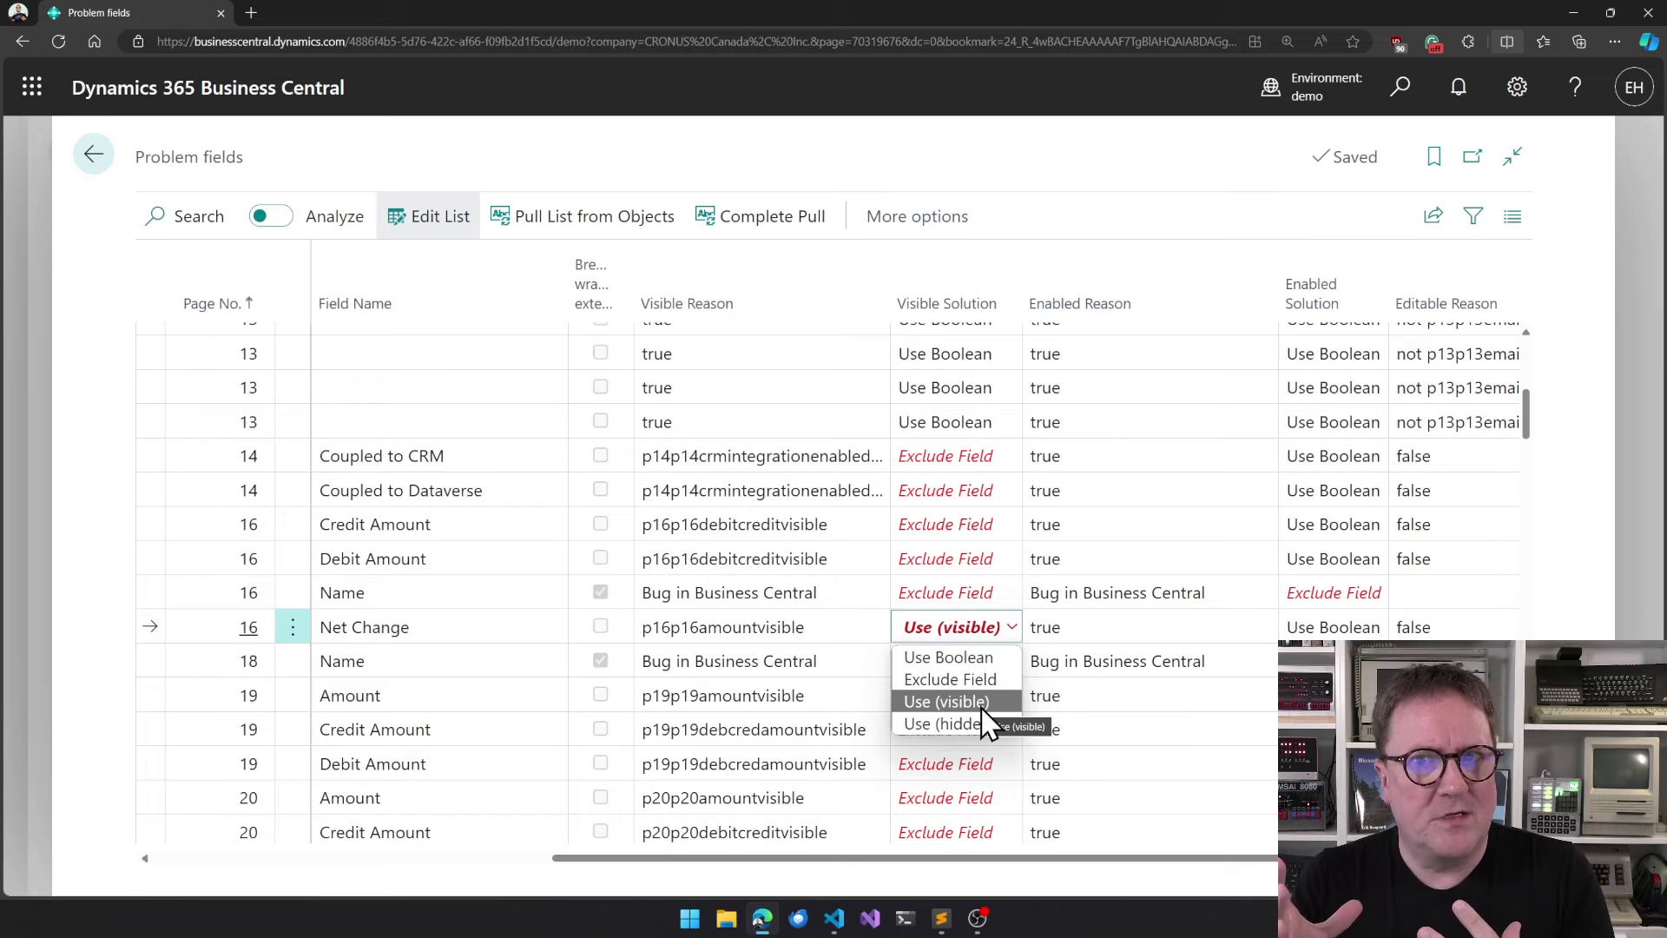
key(Escape)
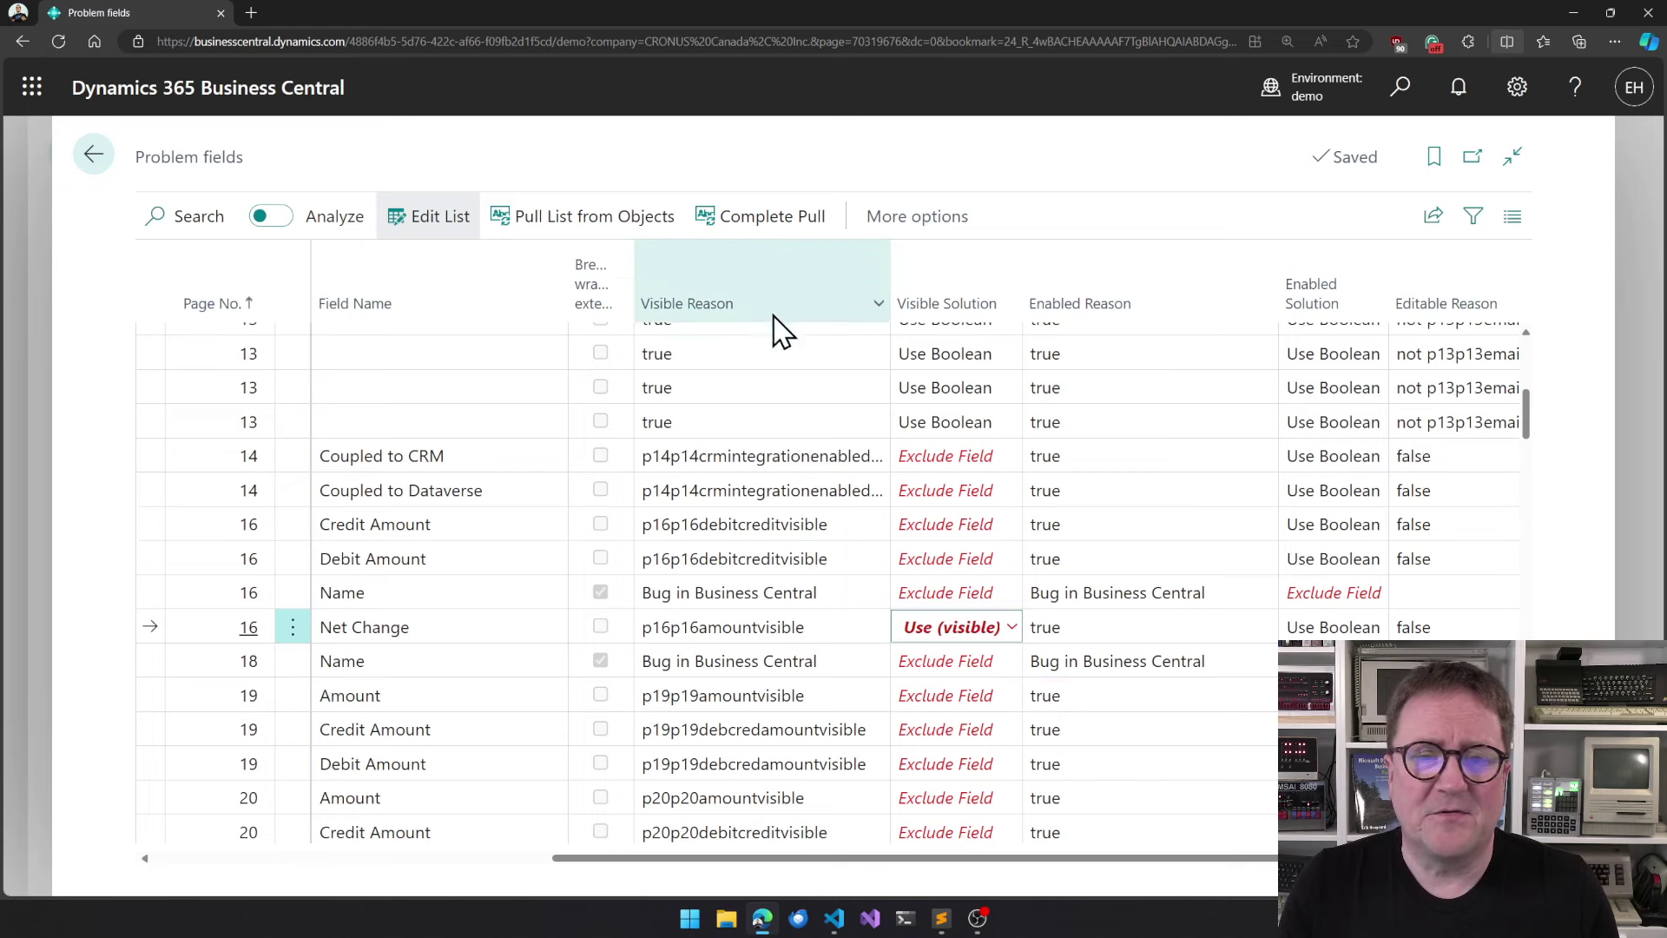
click(924, 178)
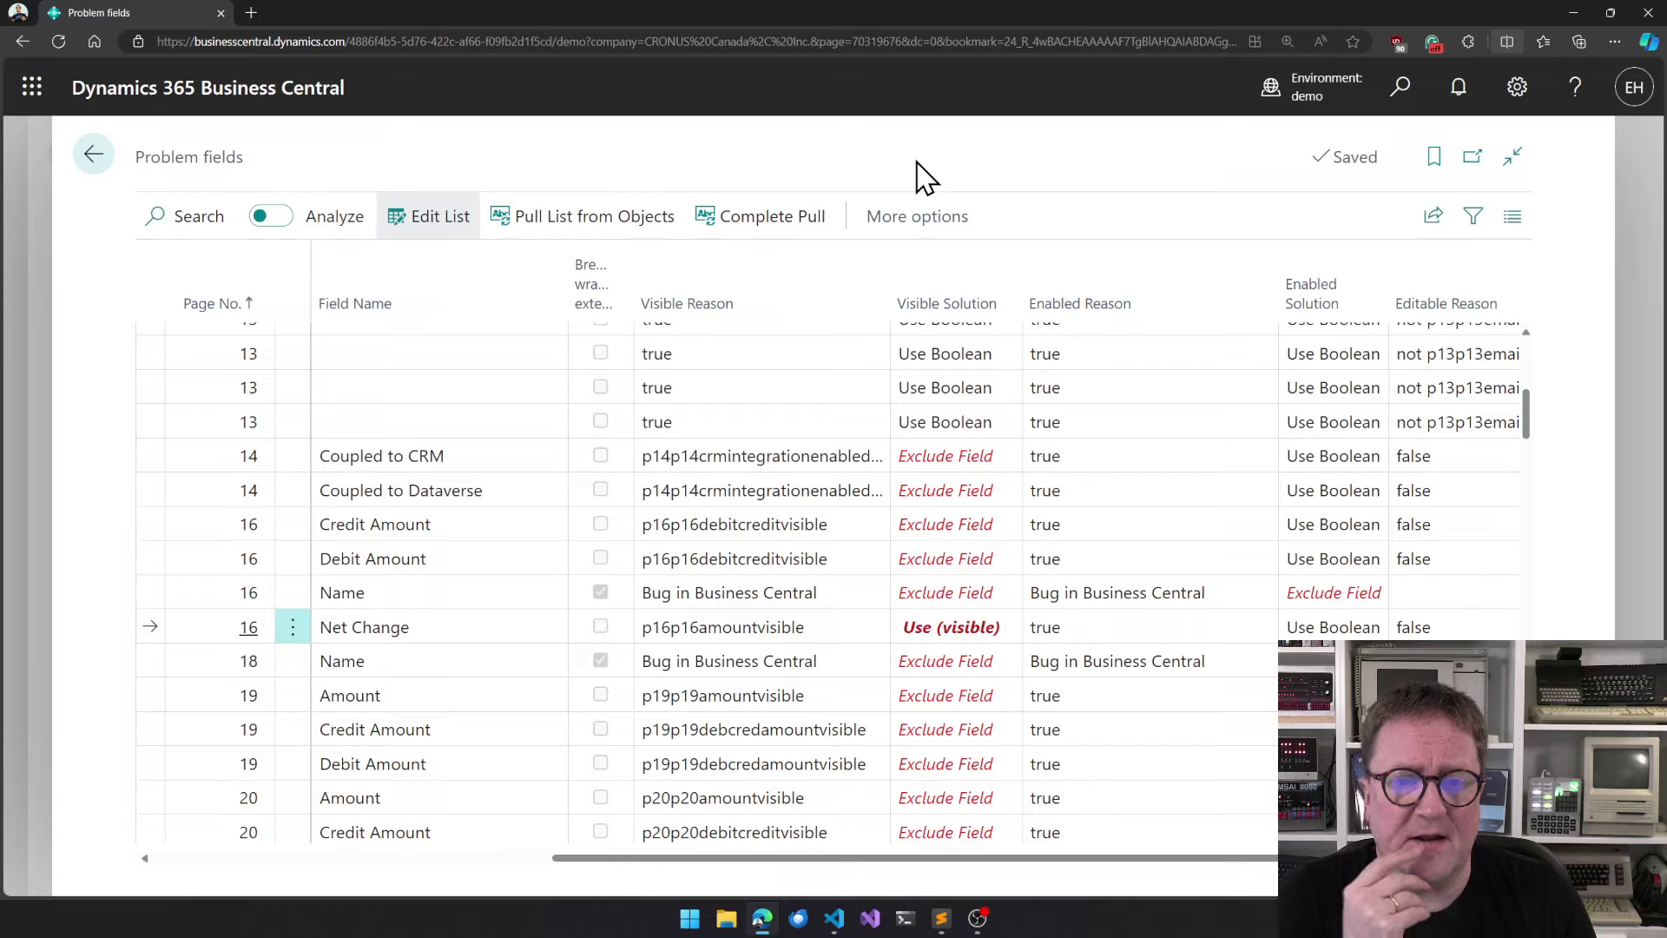
key(Escape)
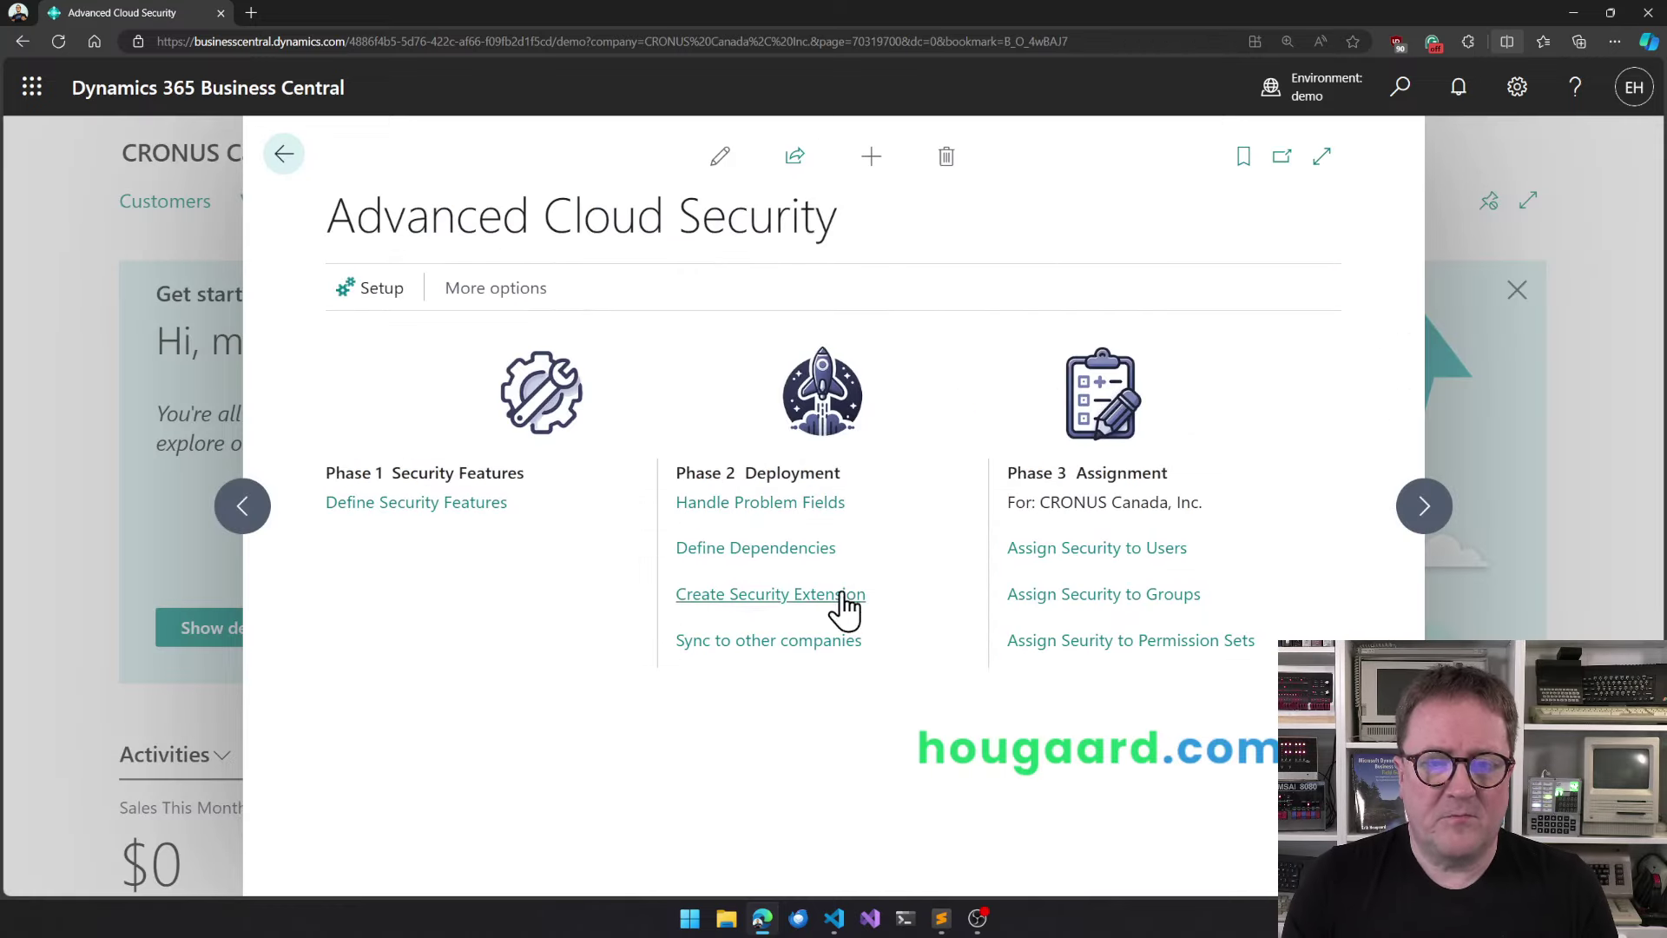
key(alt+q)
text(isnt)
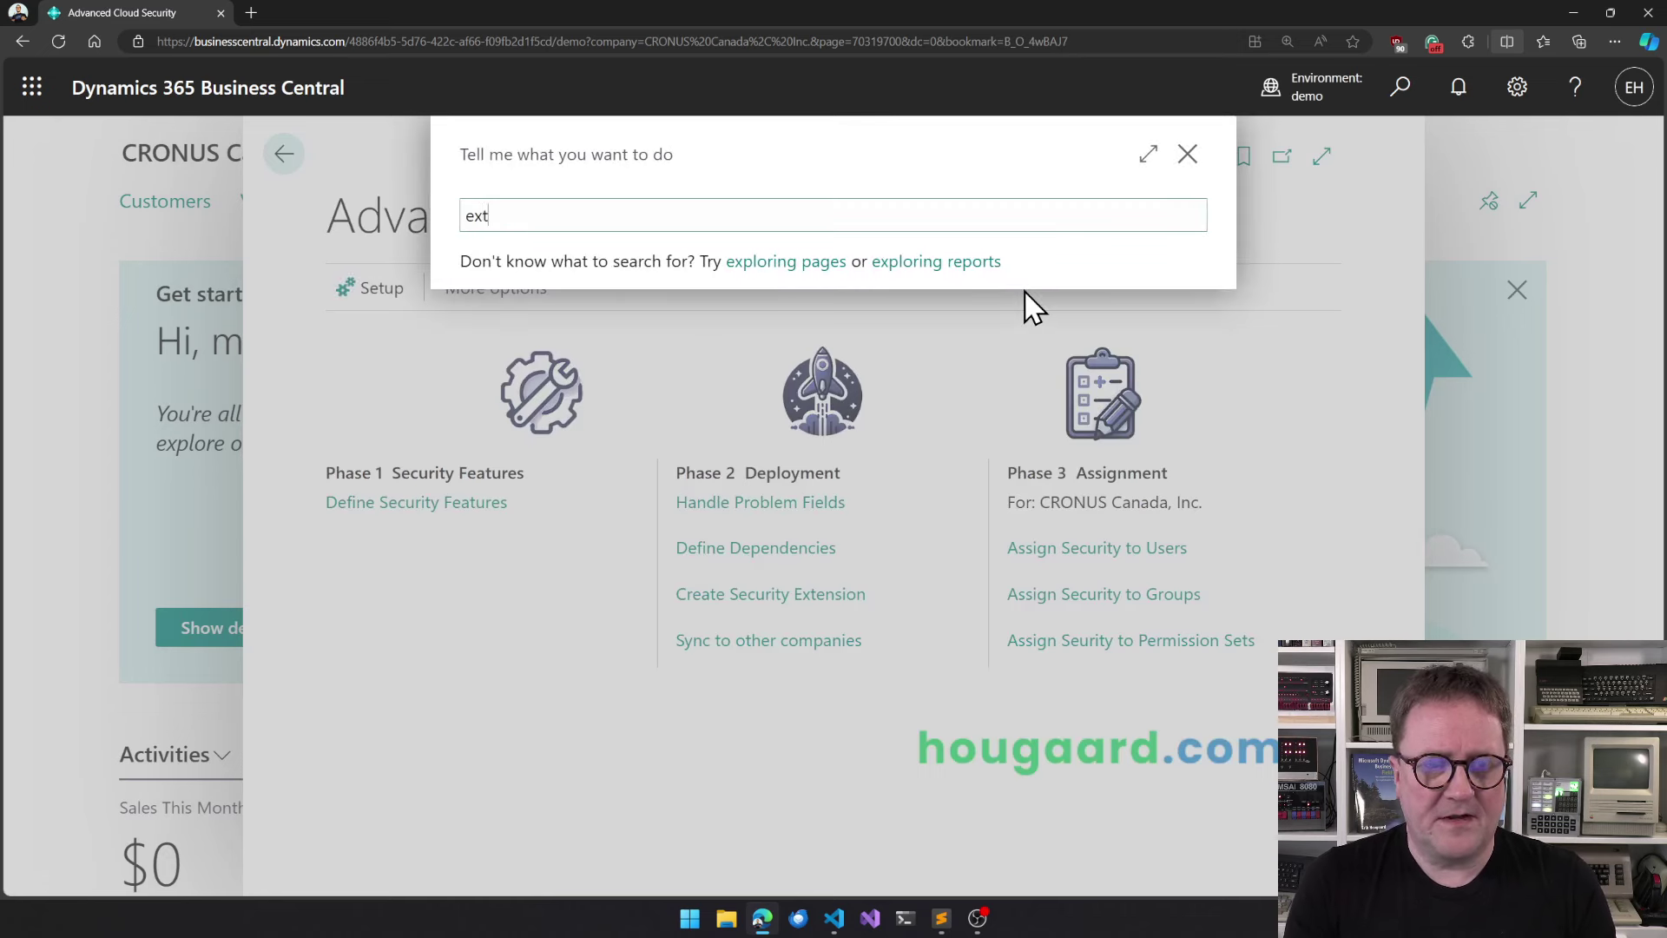
key(BackSpace)
key(BackSpace)
key(BackSpace)
text(nstallation status)
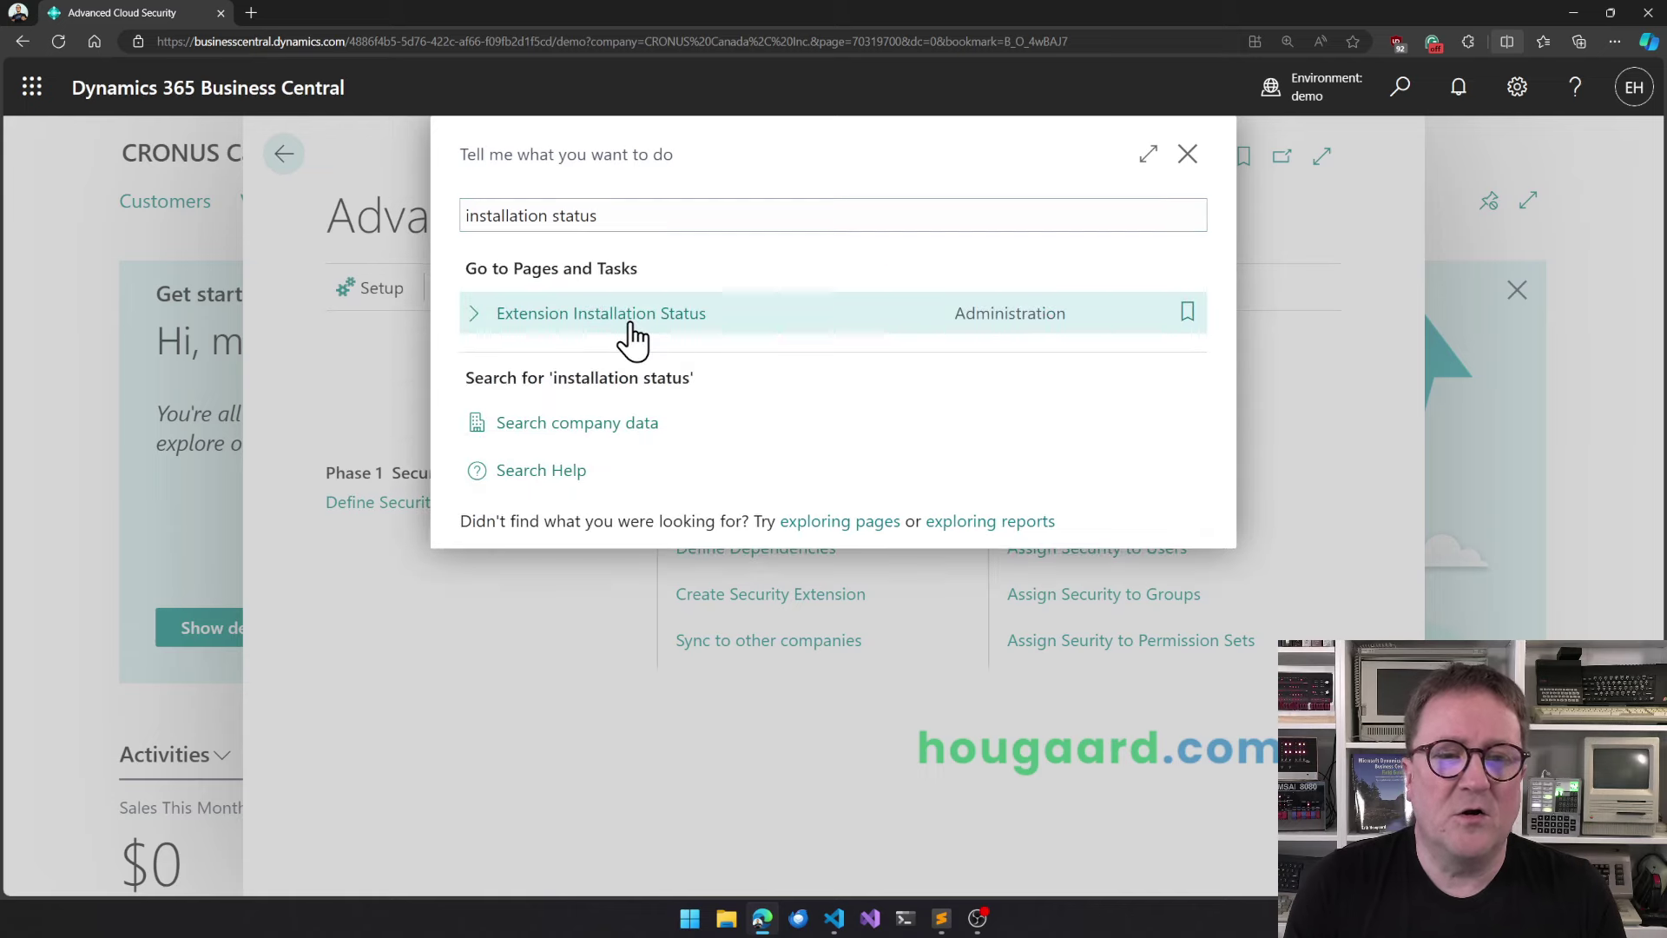
click(632, 334)
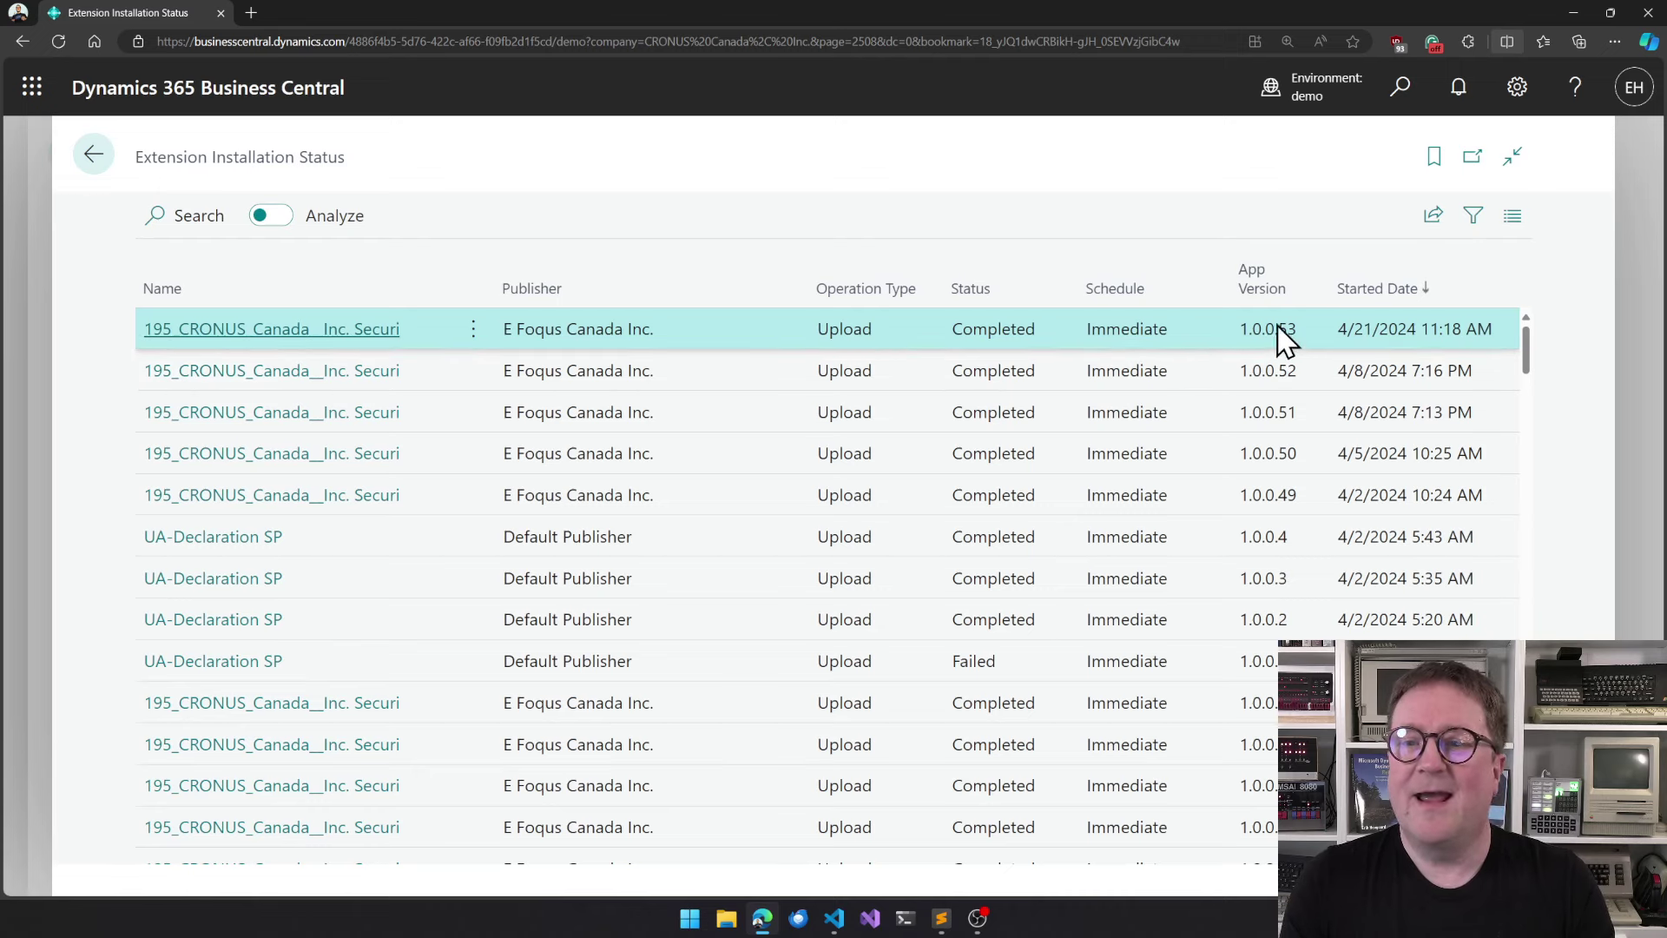
mouse_move(1060, 286)
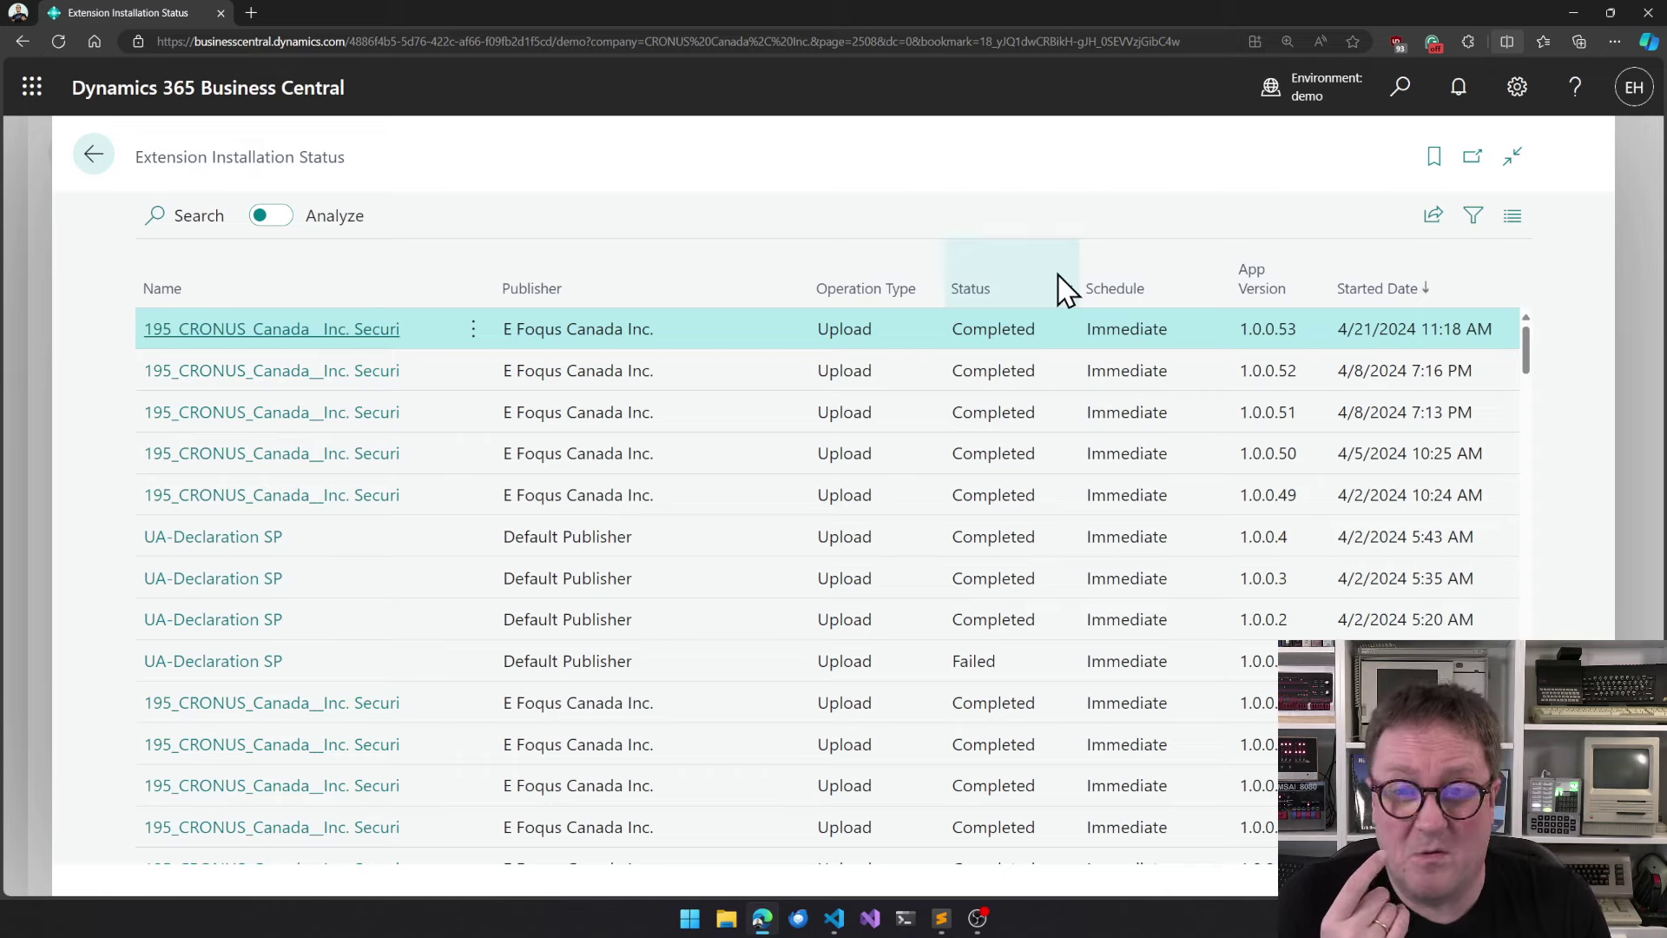
click(91, 161)
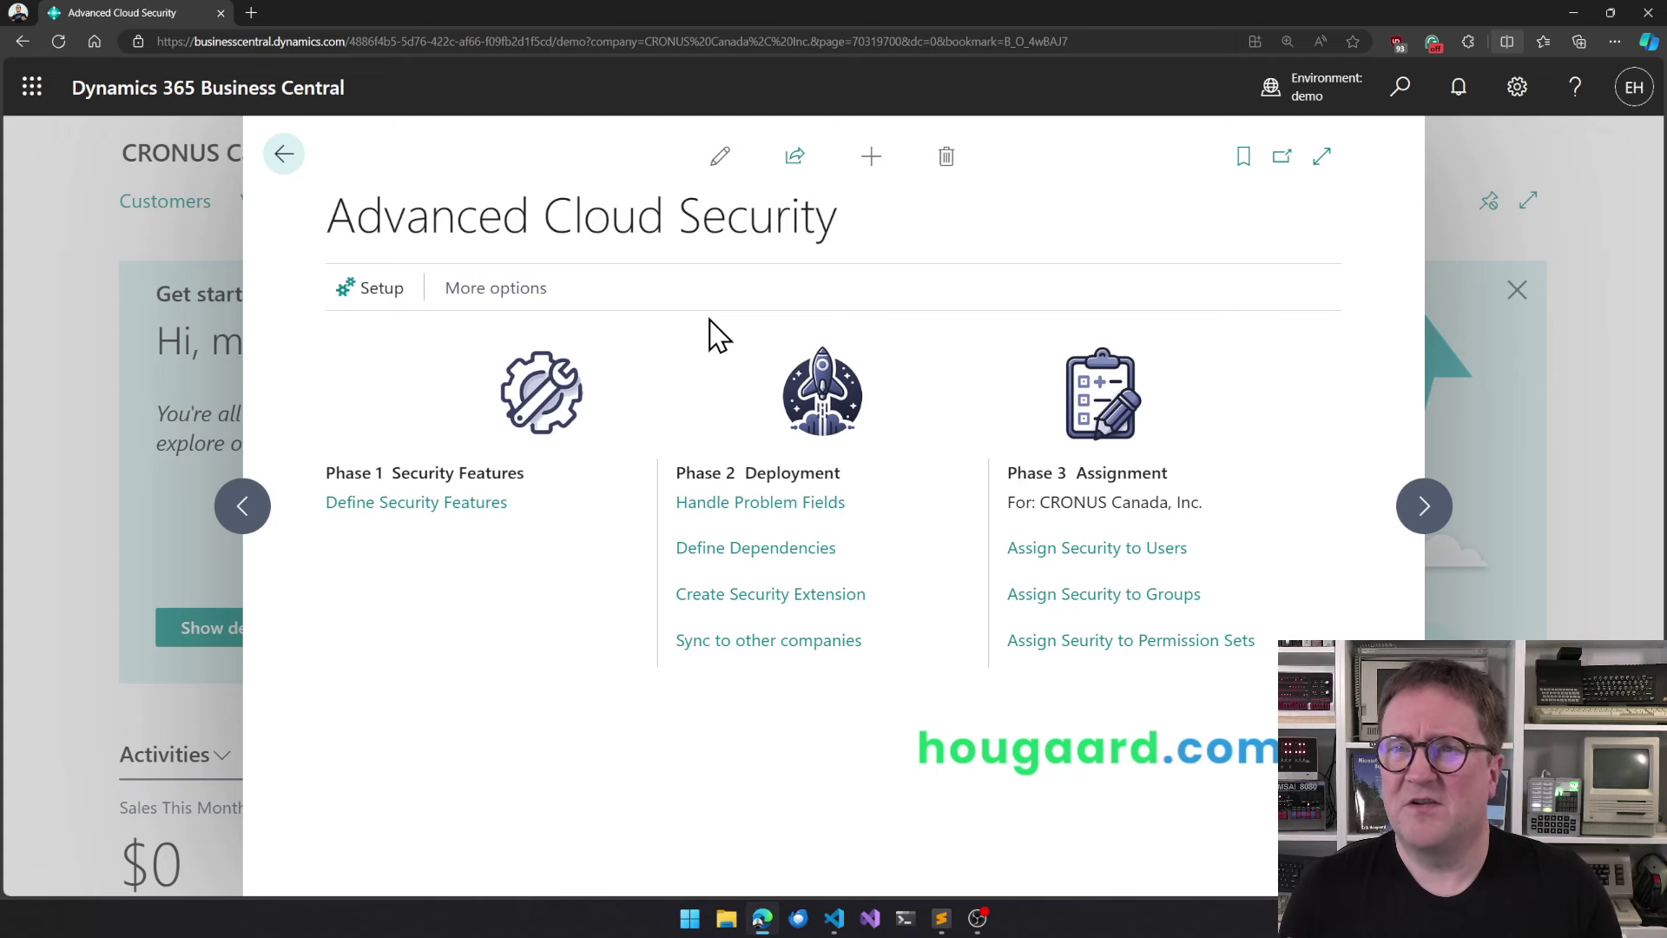
click(382, 300)
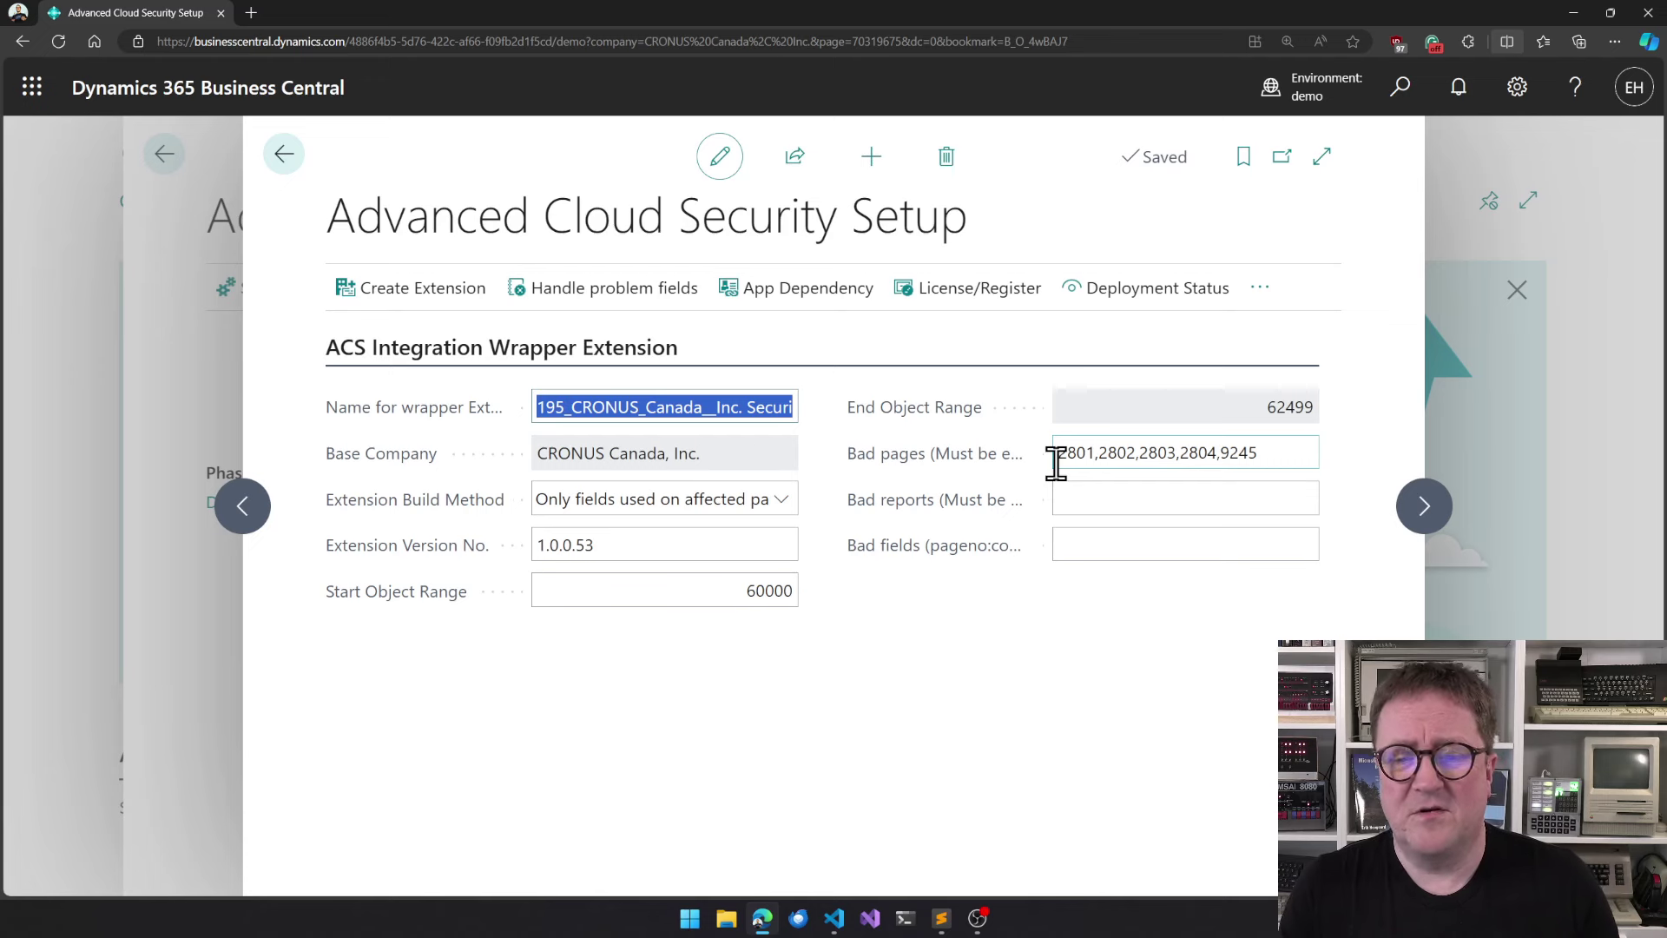
key(Escape)
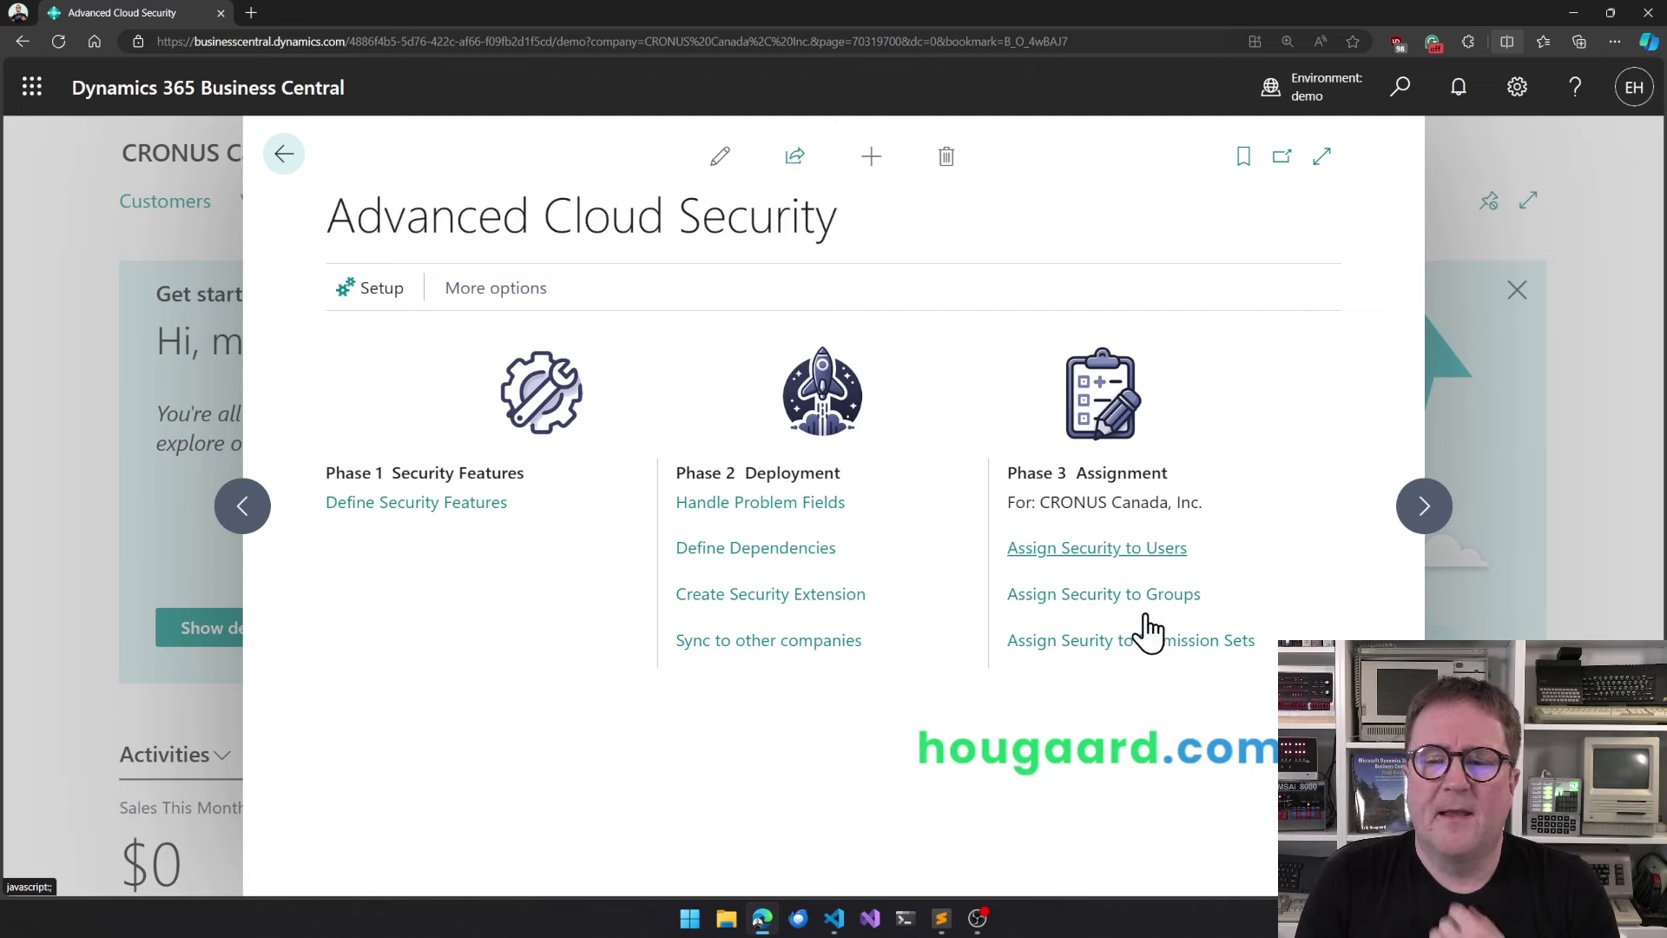
- Sort Users and Permissions by user name and view a user's CUSTOMER and DIMTEST security features
click(1093, 545)
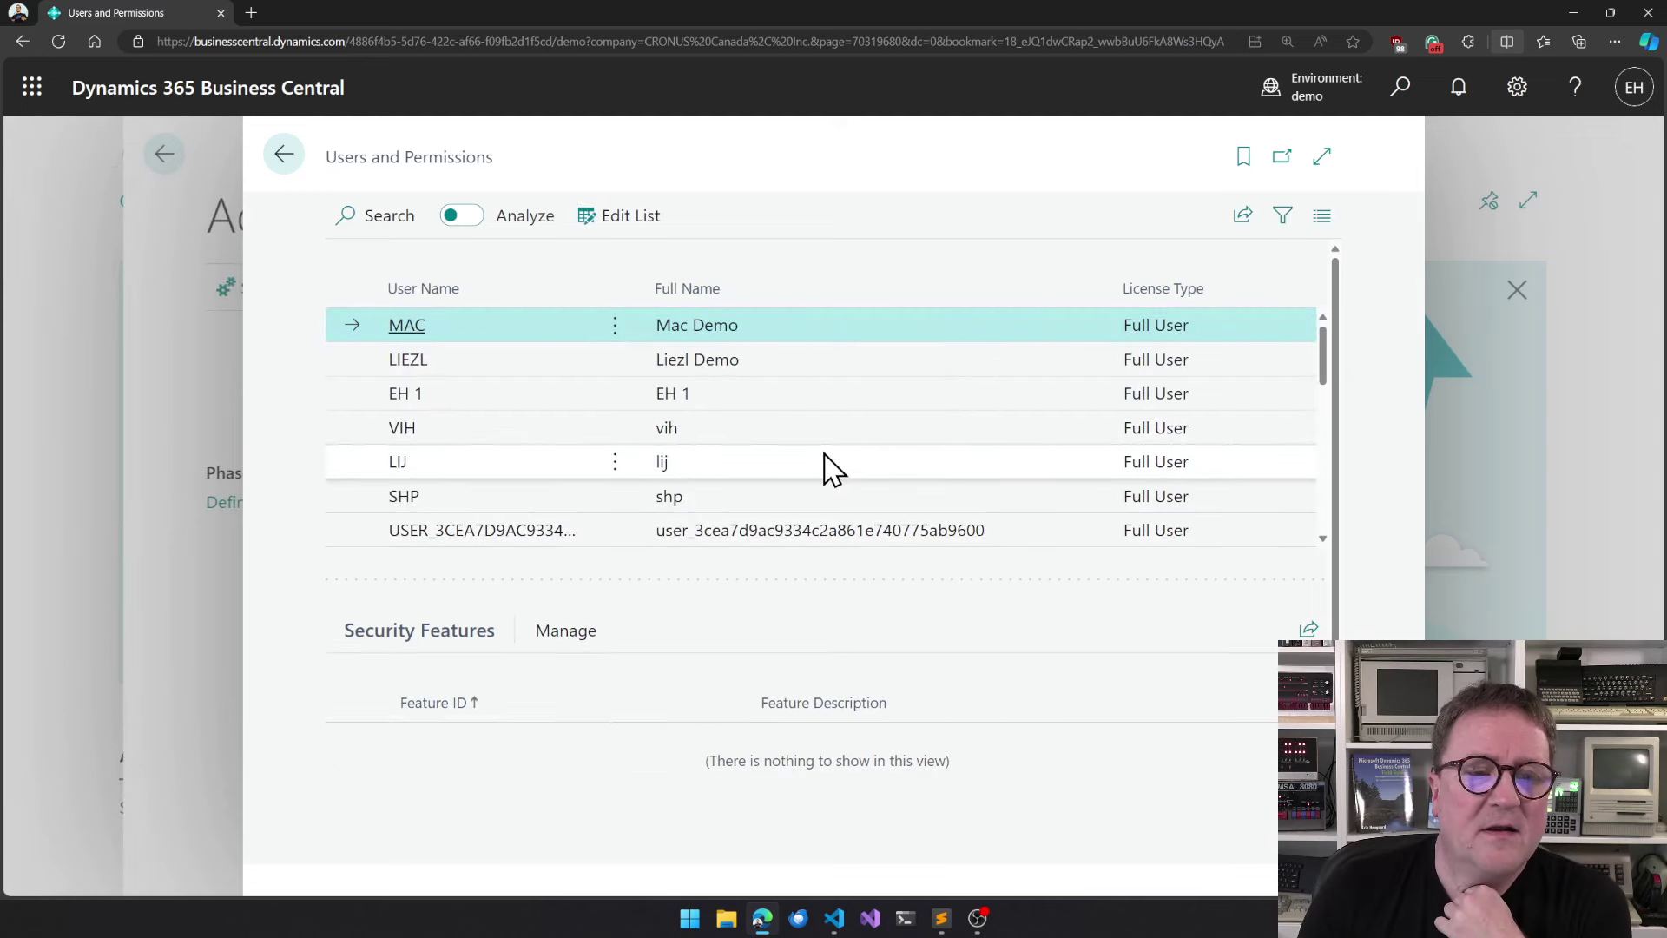
click(438, 291)
click(483, 465)
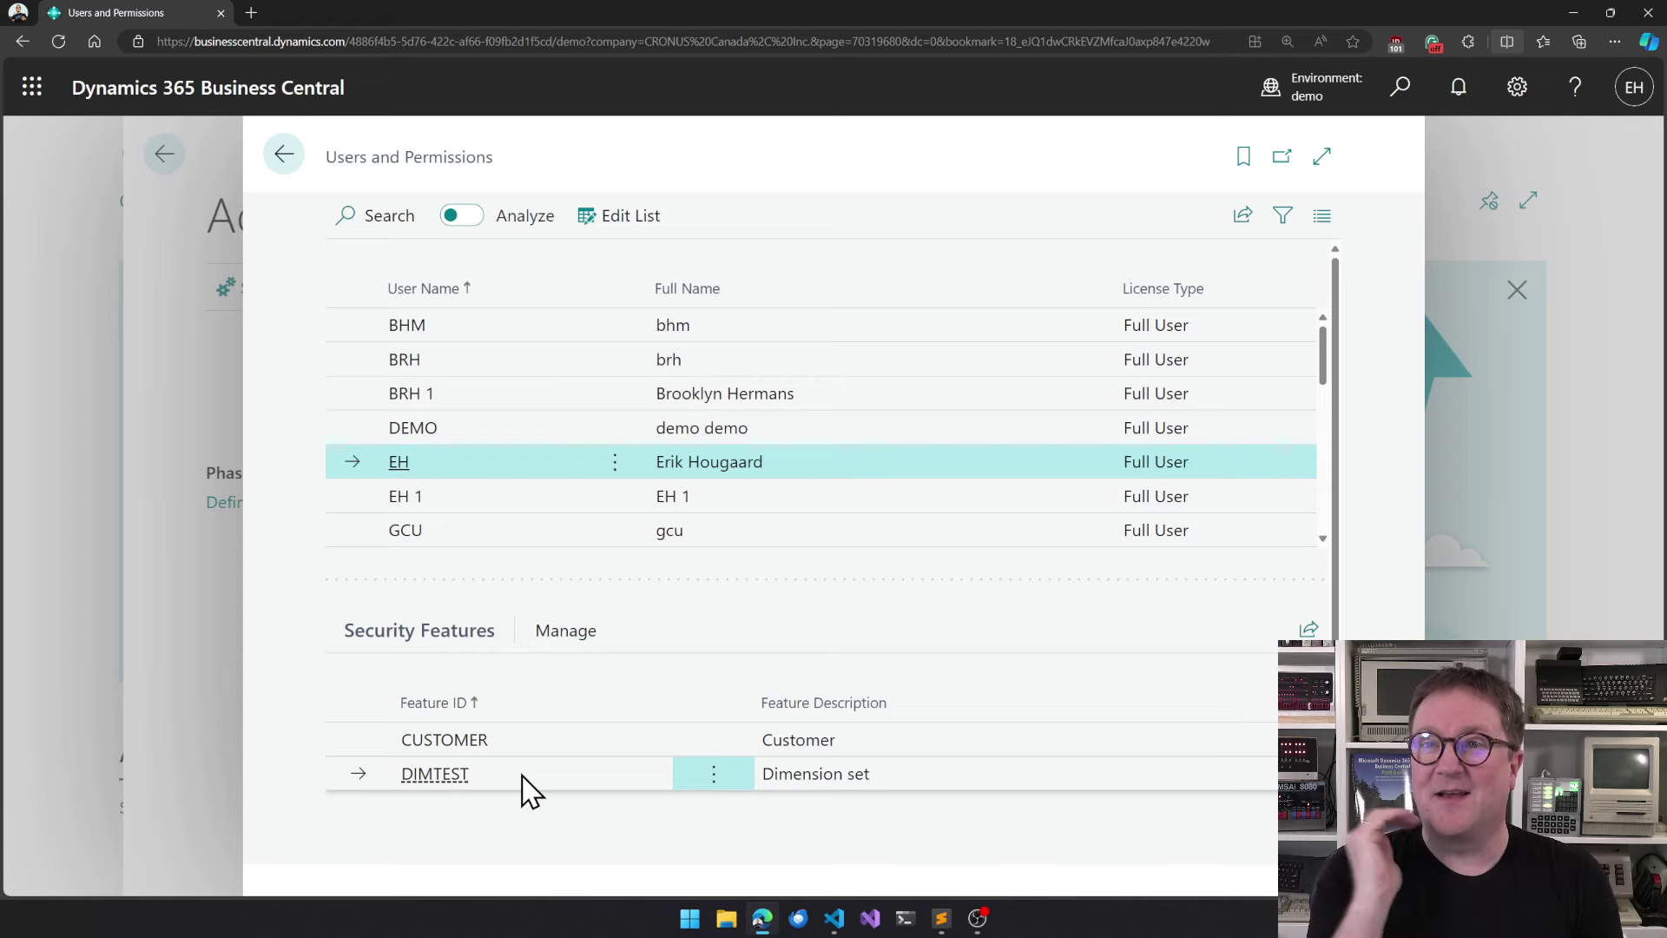
- Check that the D365 ACCOUNTANTS group has the ITEM security feature, then return to Advanced Cloud Security
key(Escape)
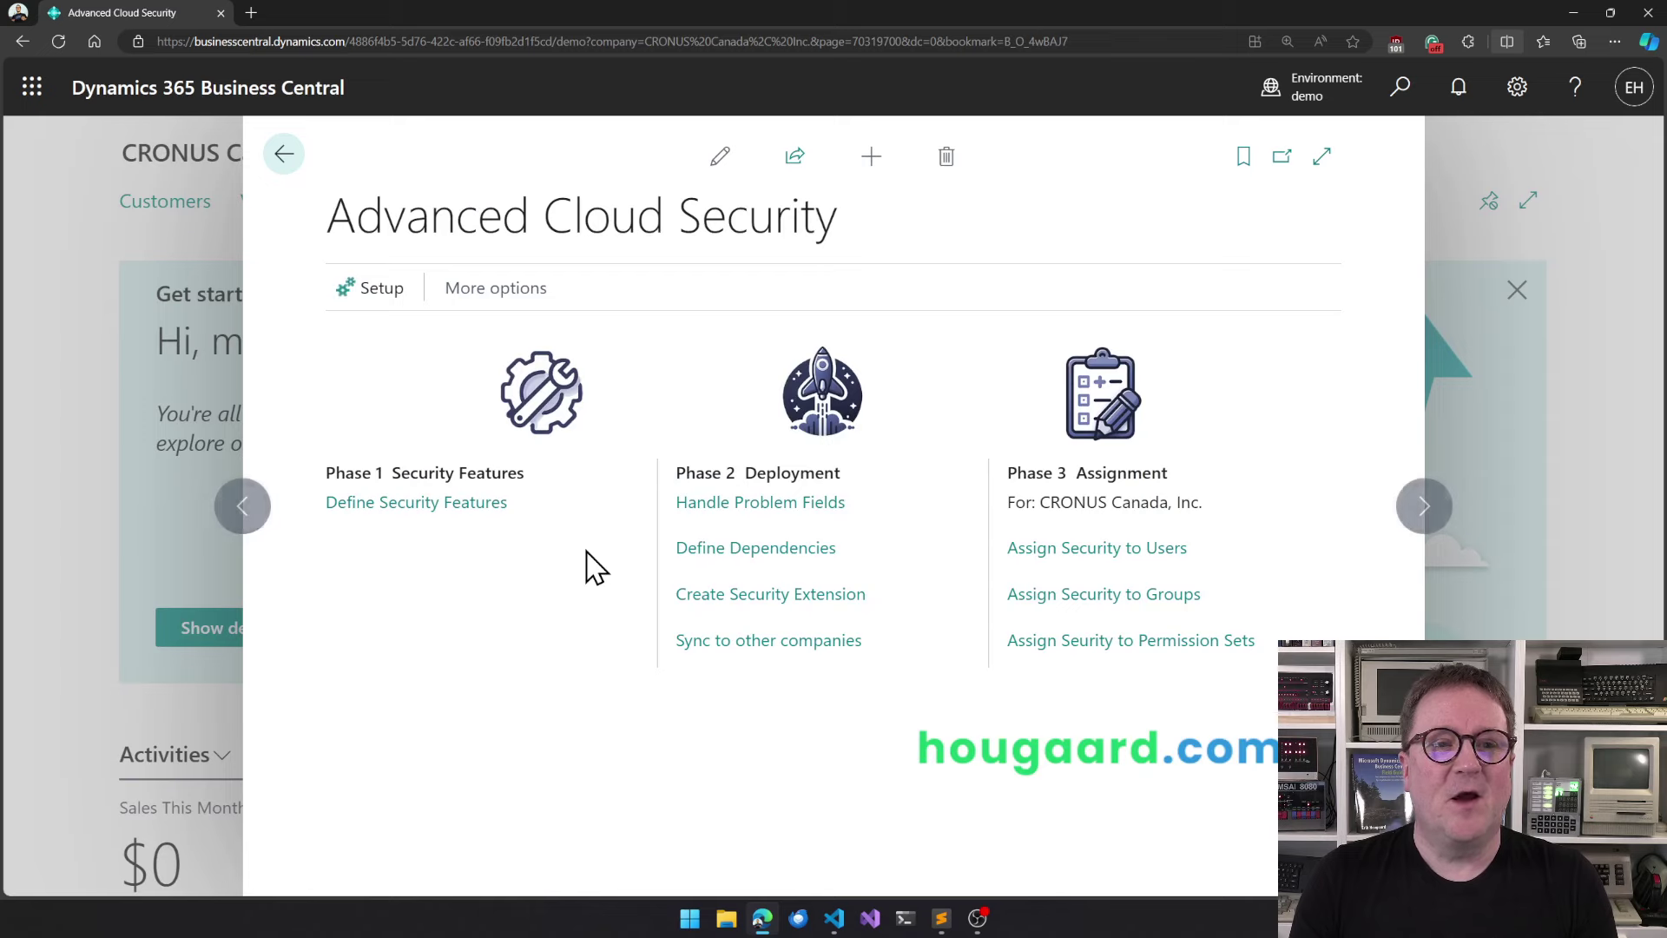
click(1070, 597)
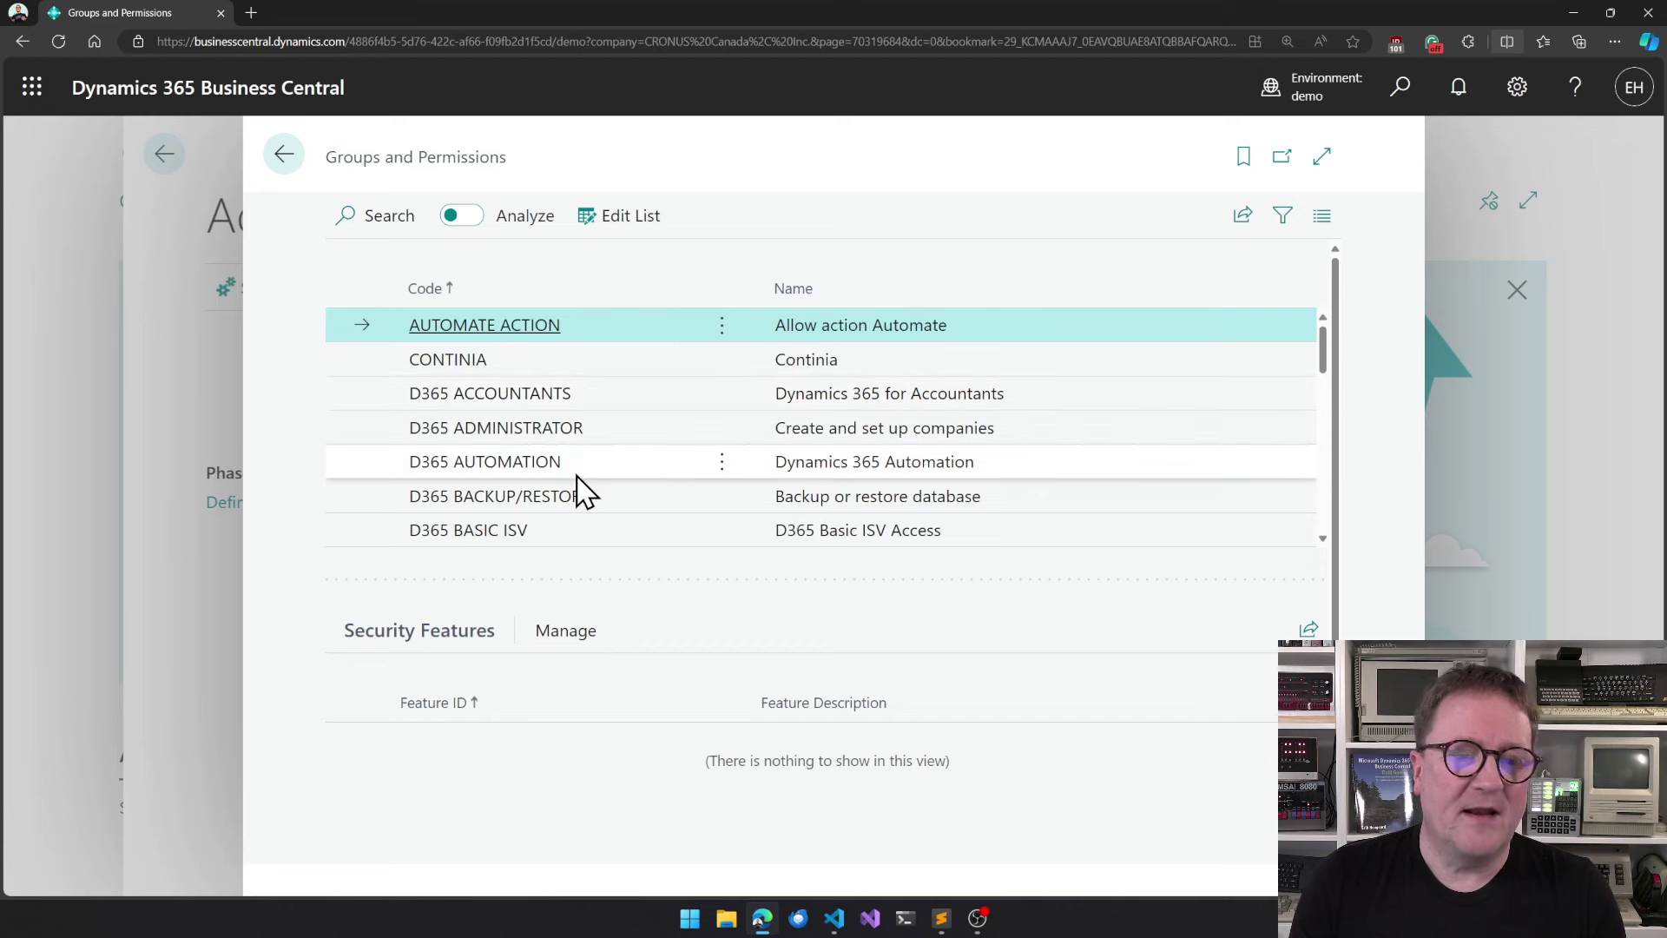
click(576, 464)
click(568, 397)
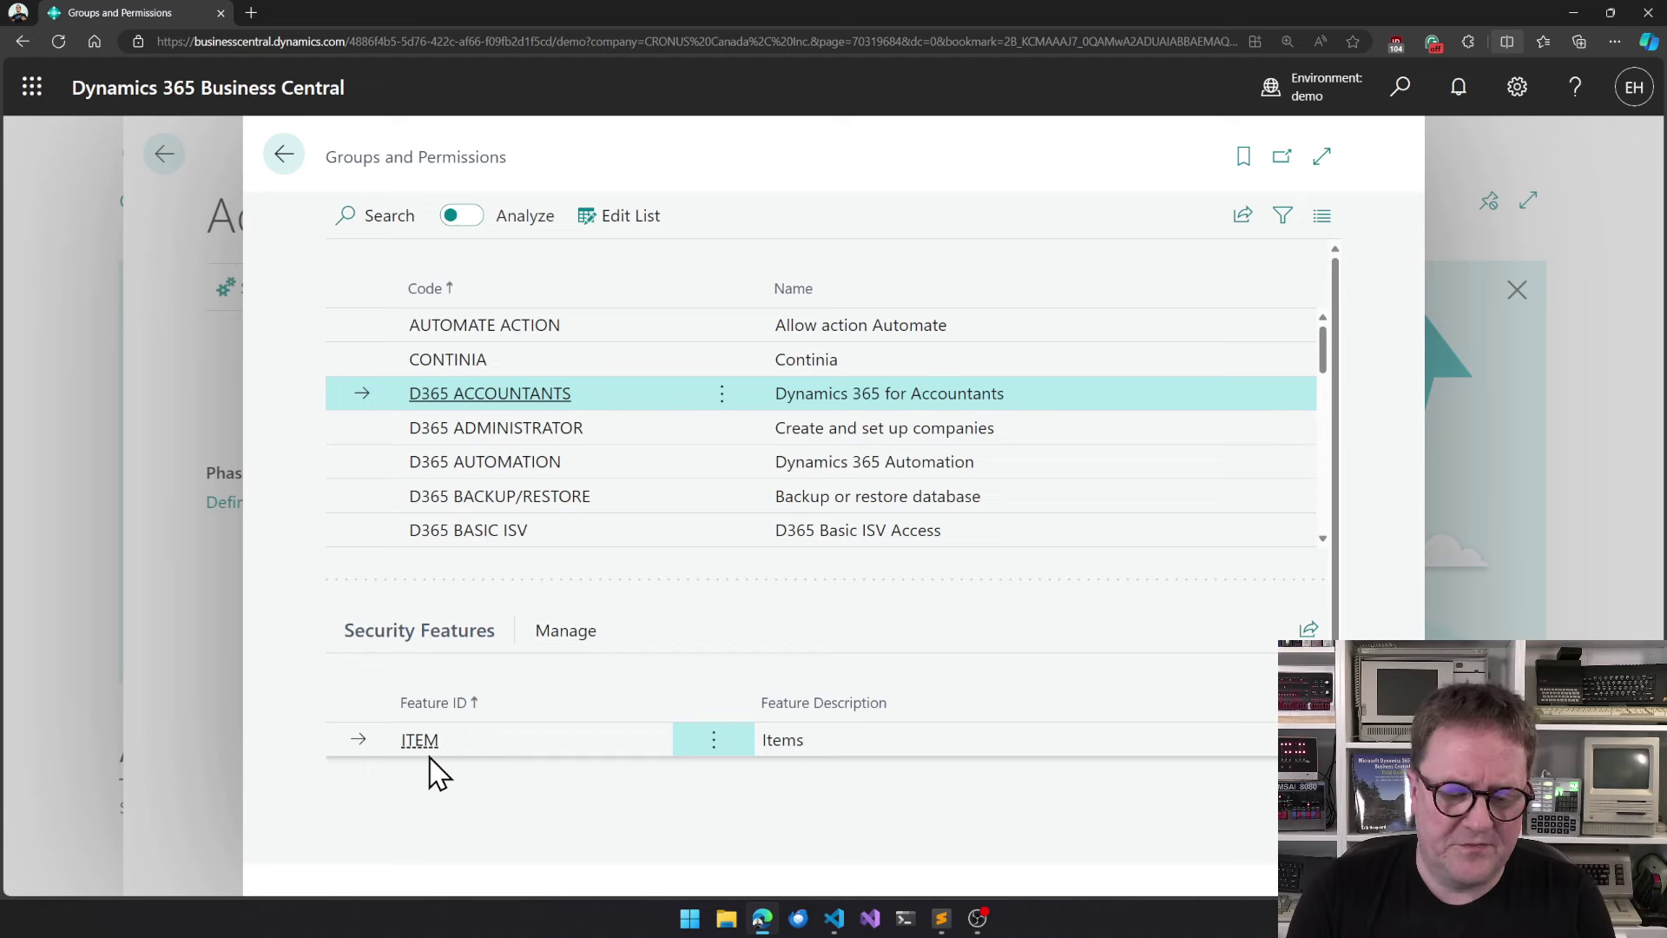
key(Escape)
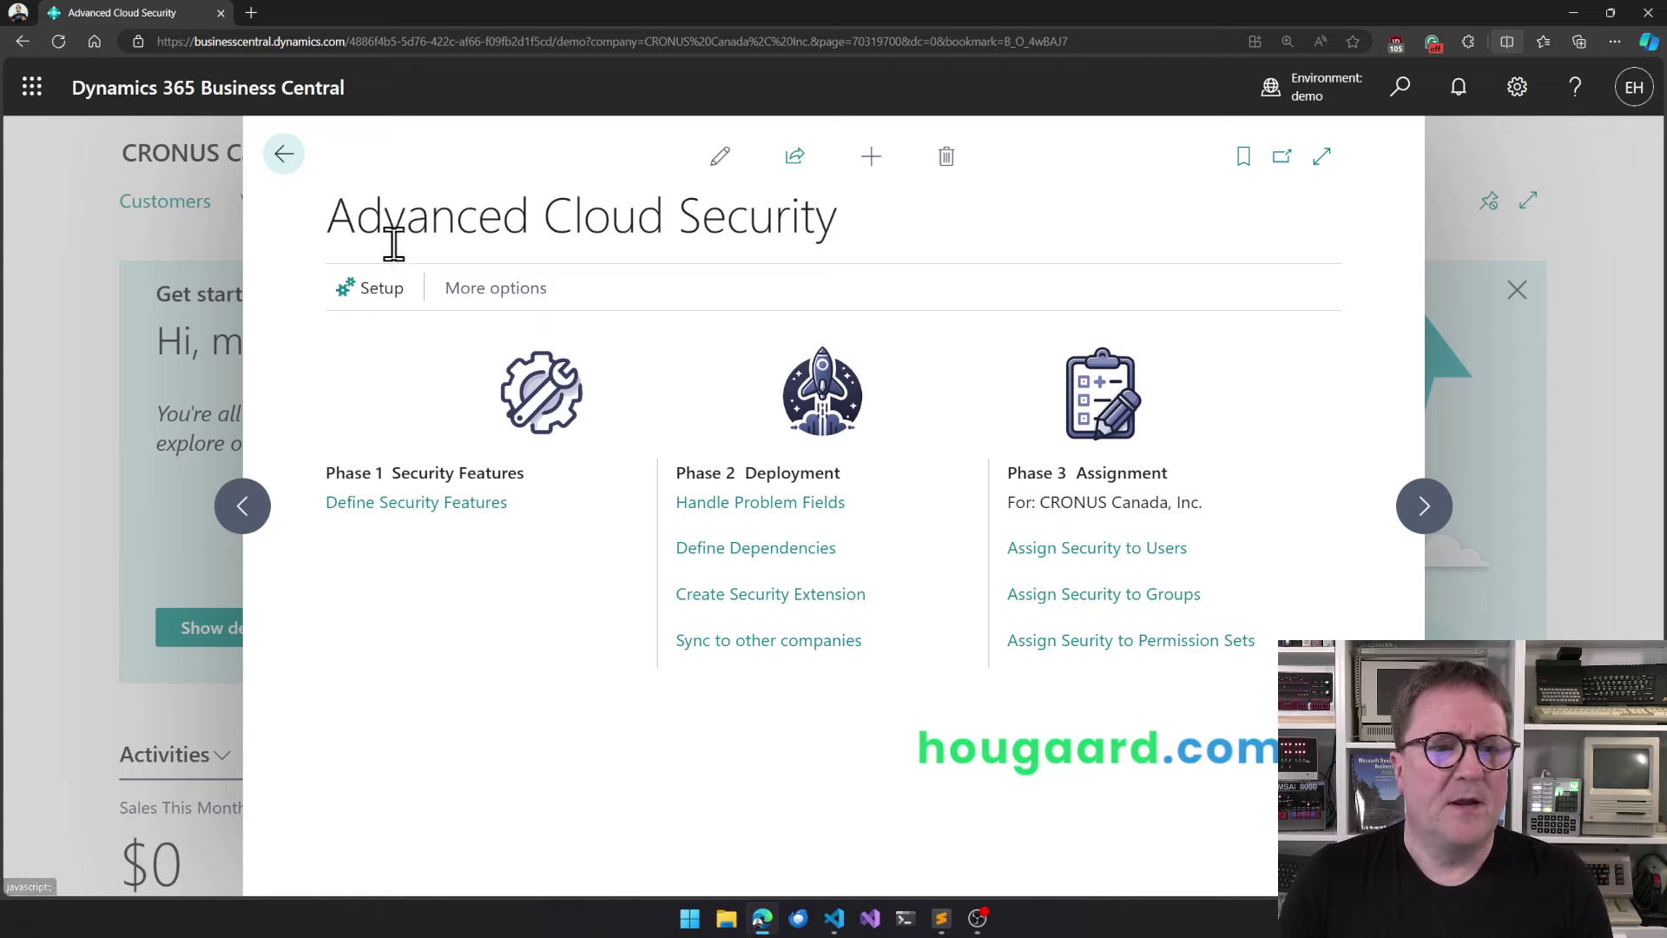
click(385, 299)
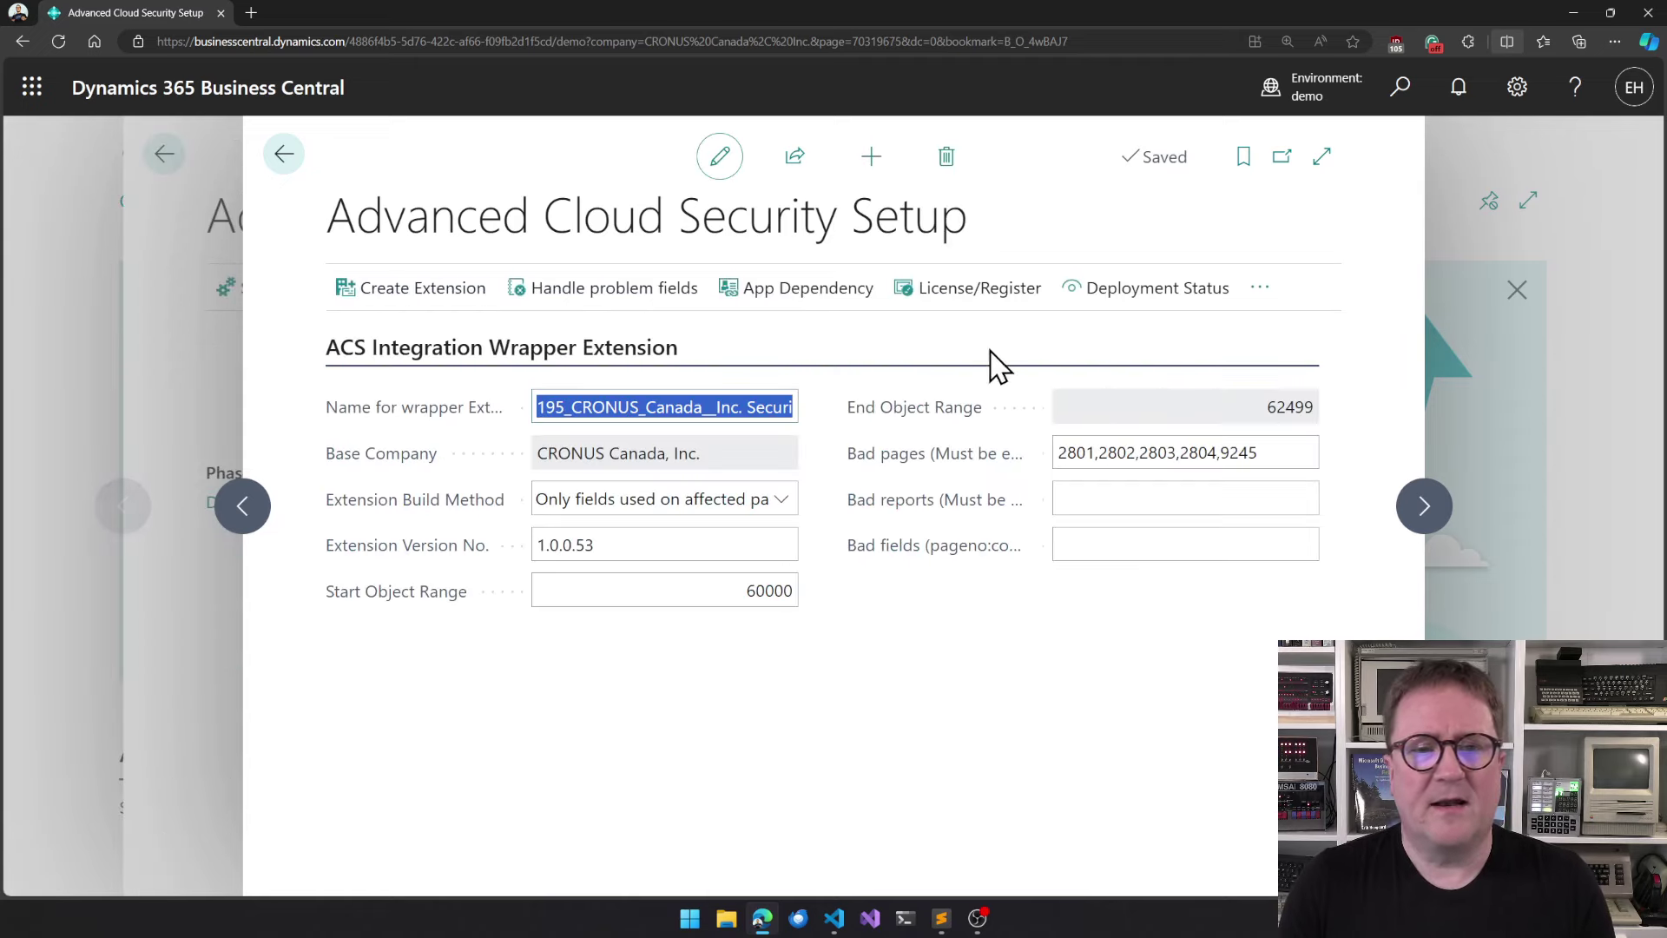
click(1256, 304)
mouse_move(1183, 399)
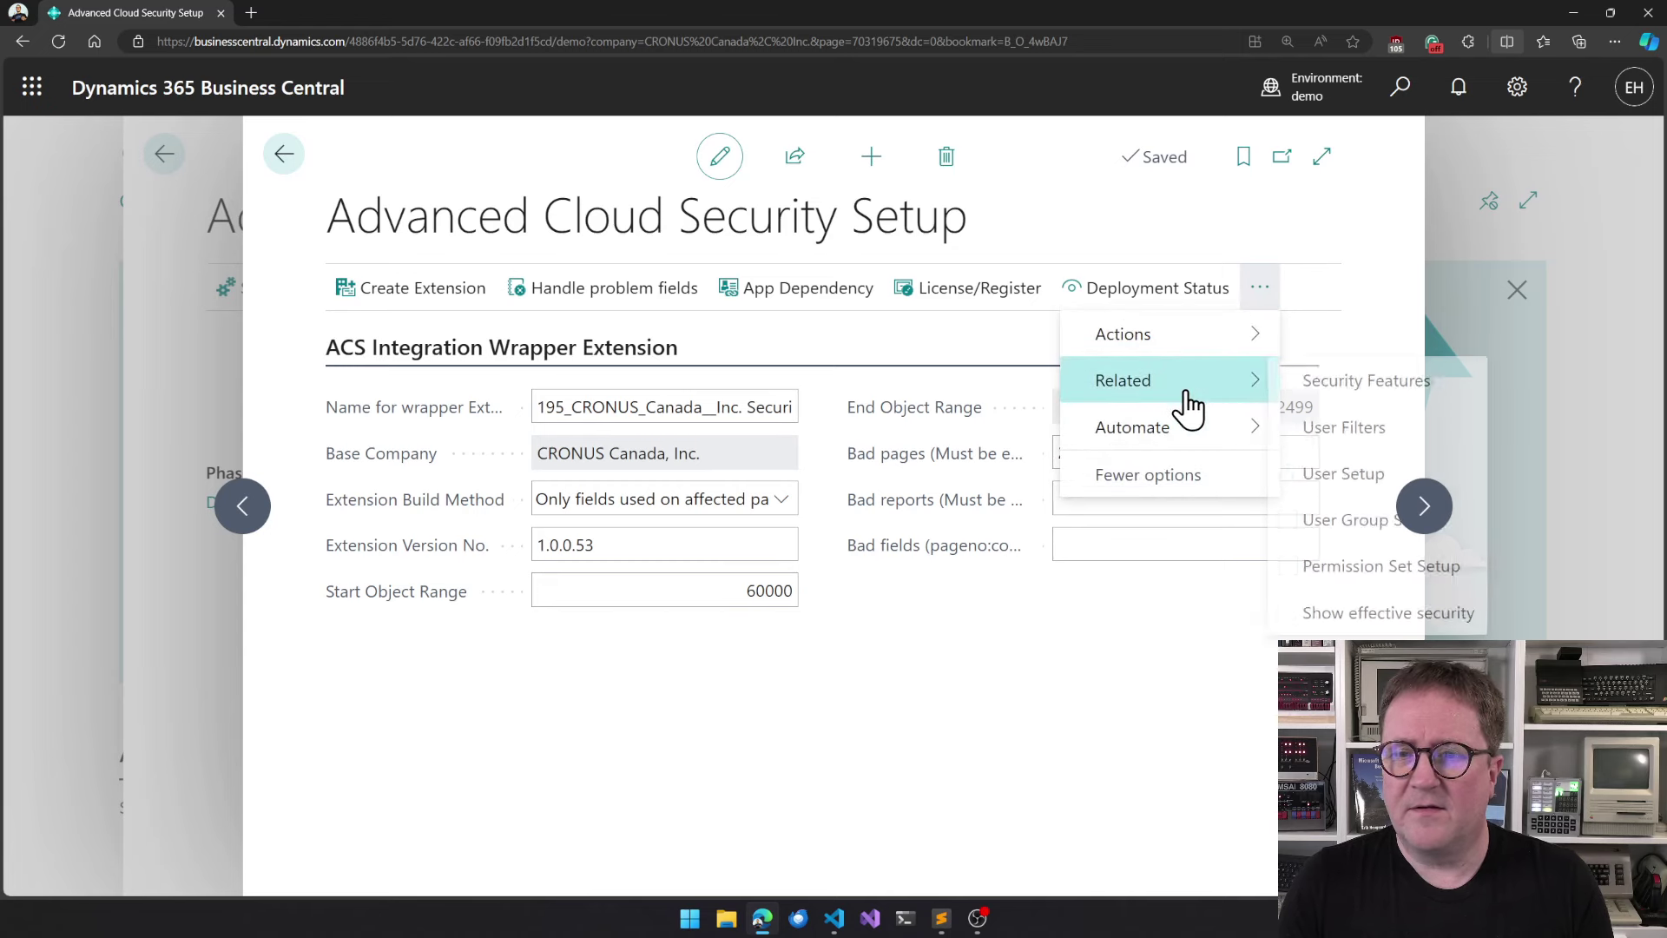
click(1349, 621)
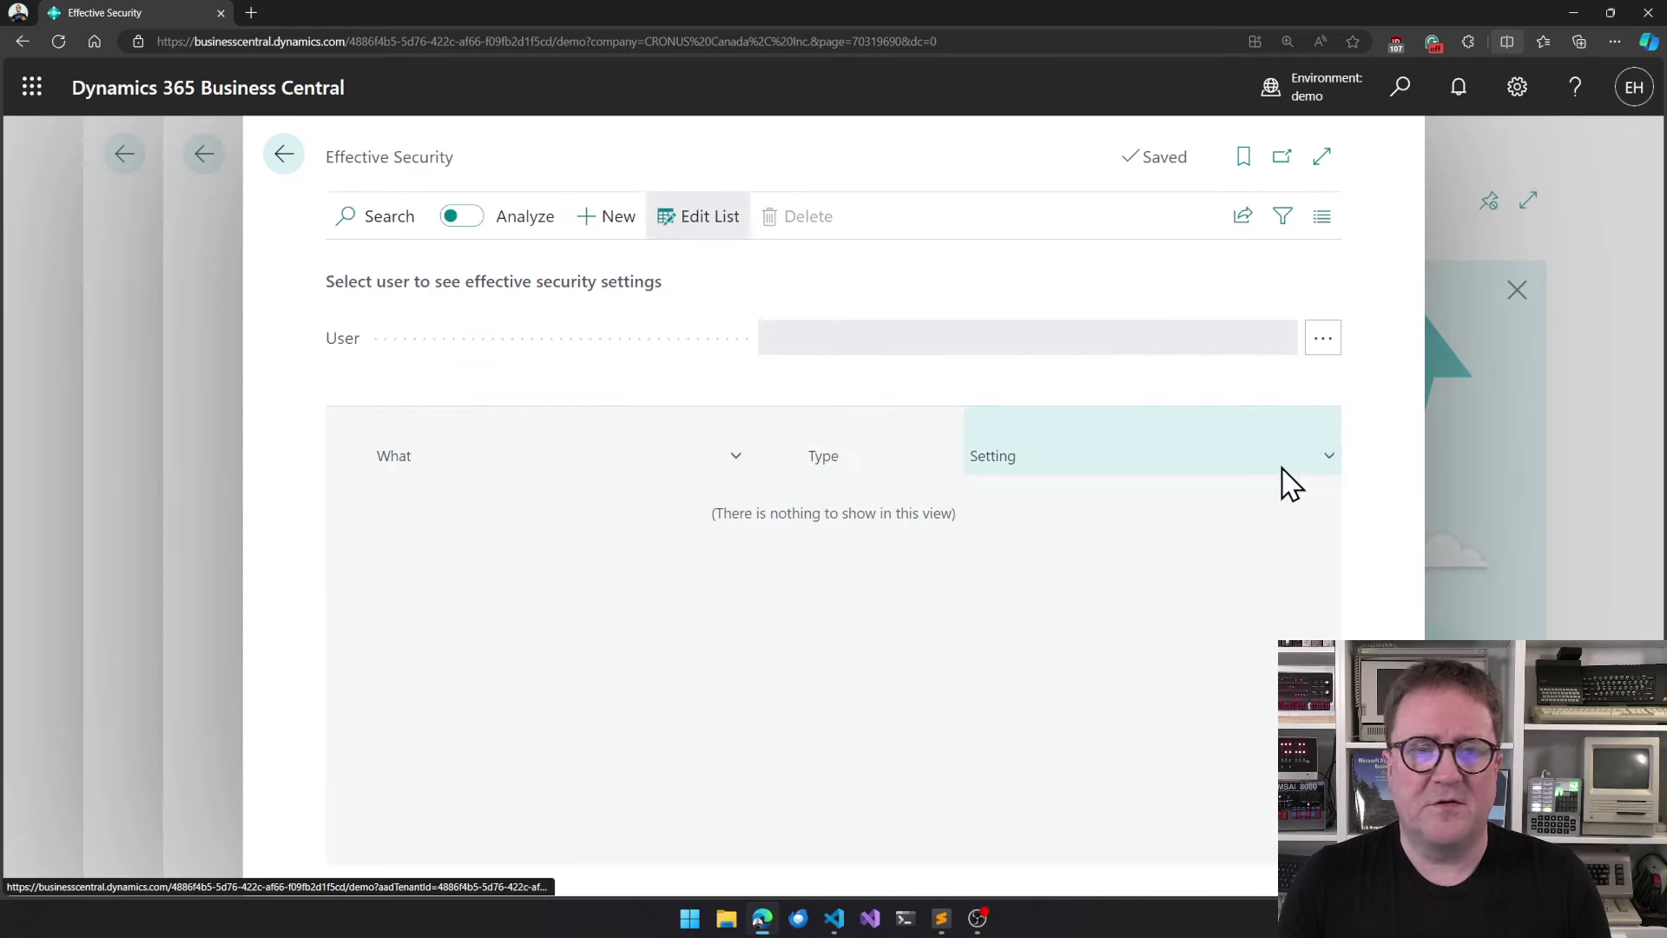
click(1322, 340)
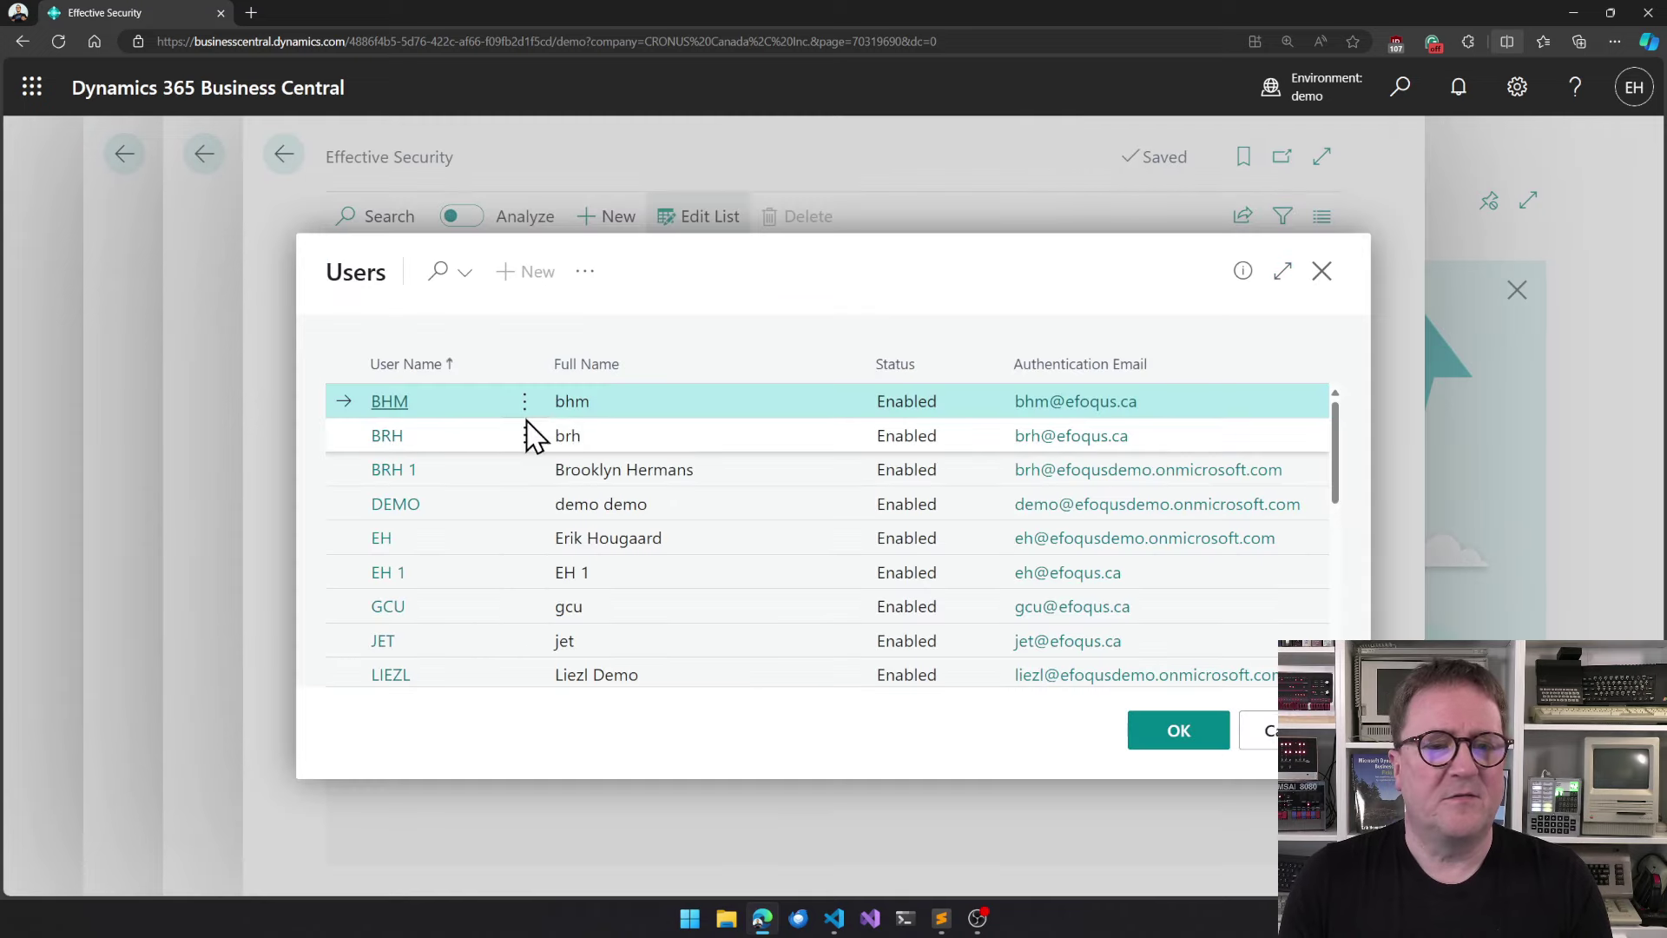
click(465, 540)
click(1183, 740)
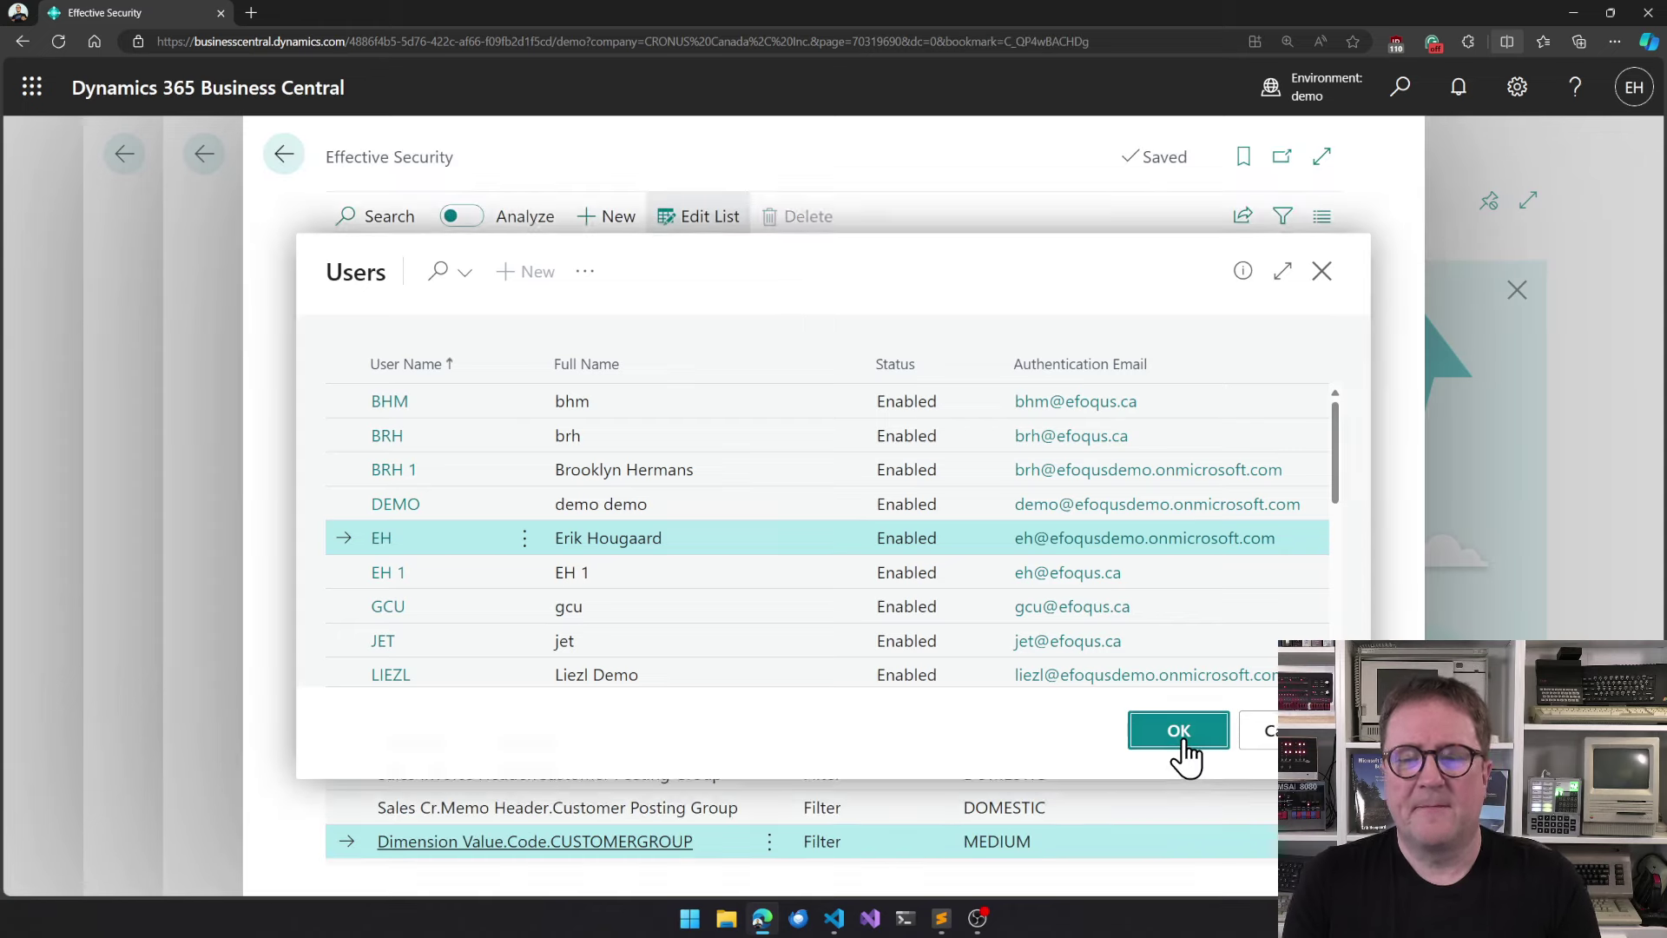
scroll(1132, 692, up, 3)
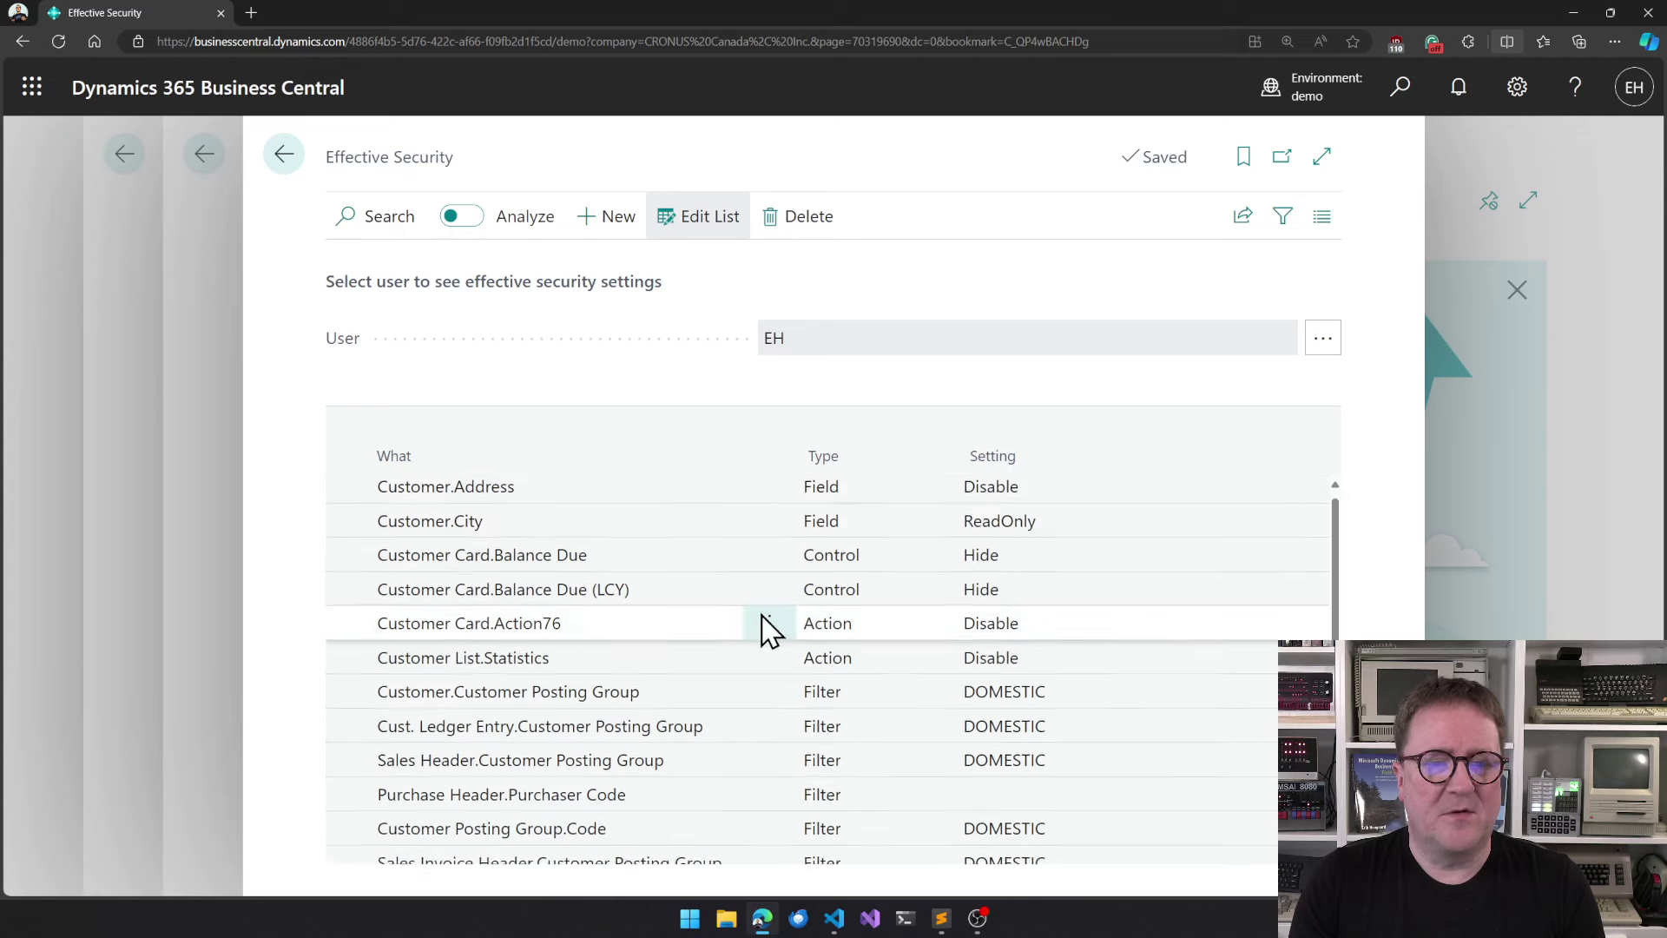
scroll(763, 625, down, 1)
scroll(779, 649, down, 2)
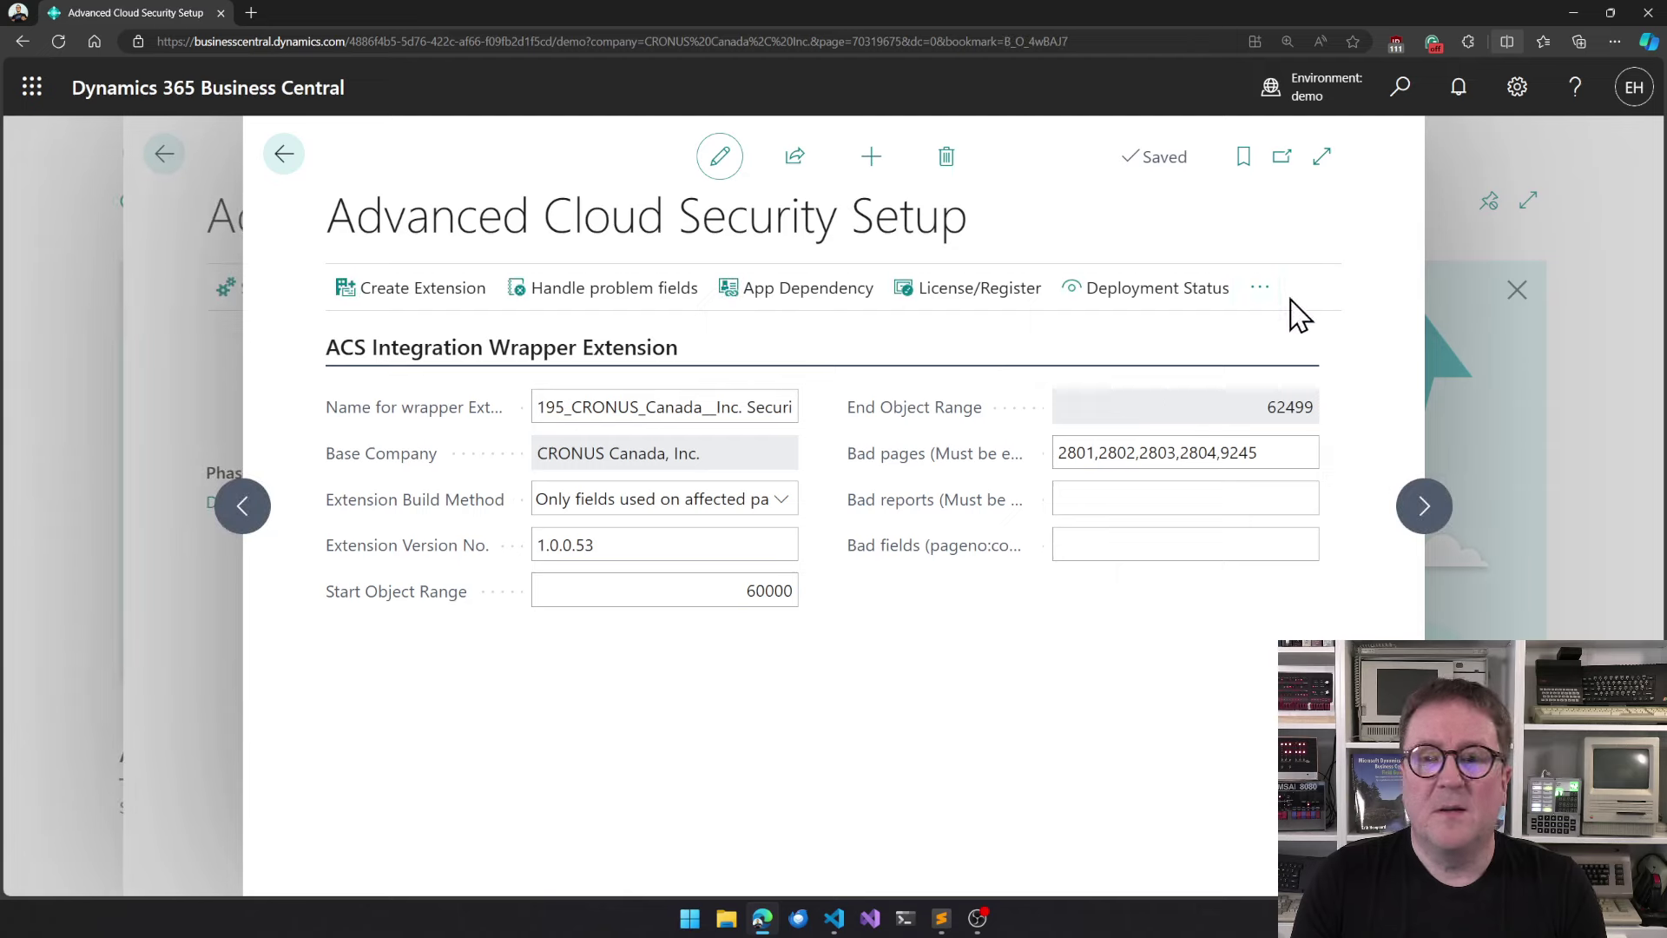
- Verify user EH's Customer Posting Group filter is DOMESTIC, then close the security setup pages
click(1262, 290)
mouse_move(1211, 406)
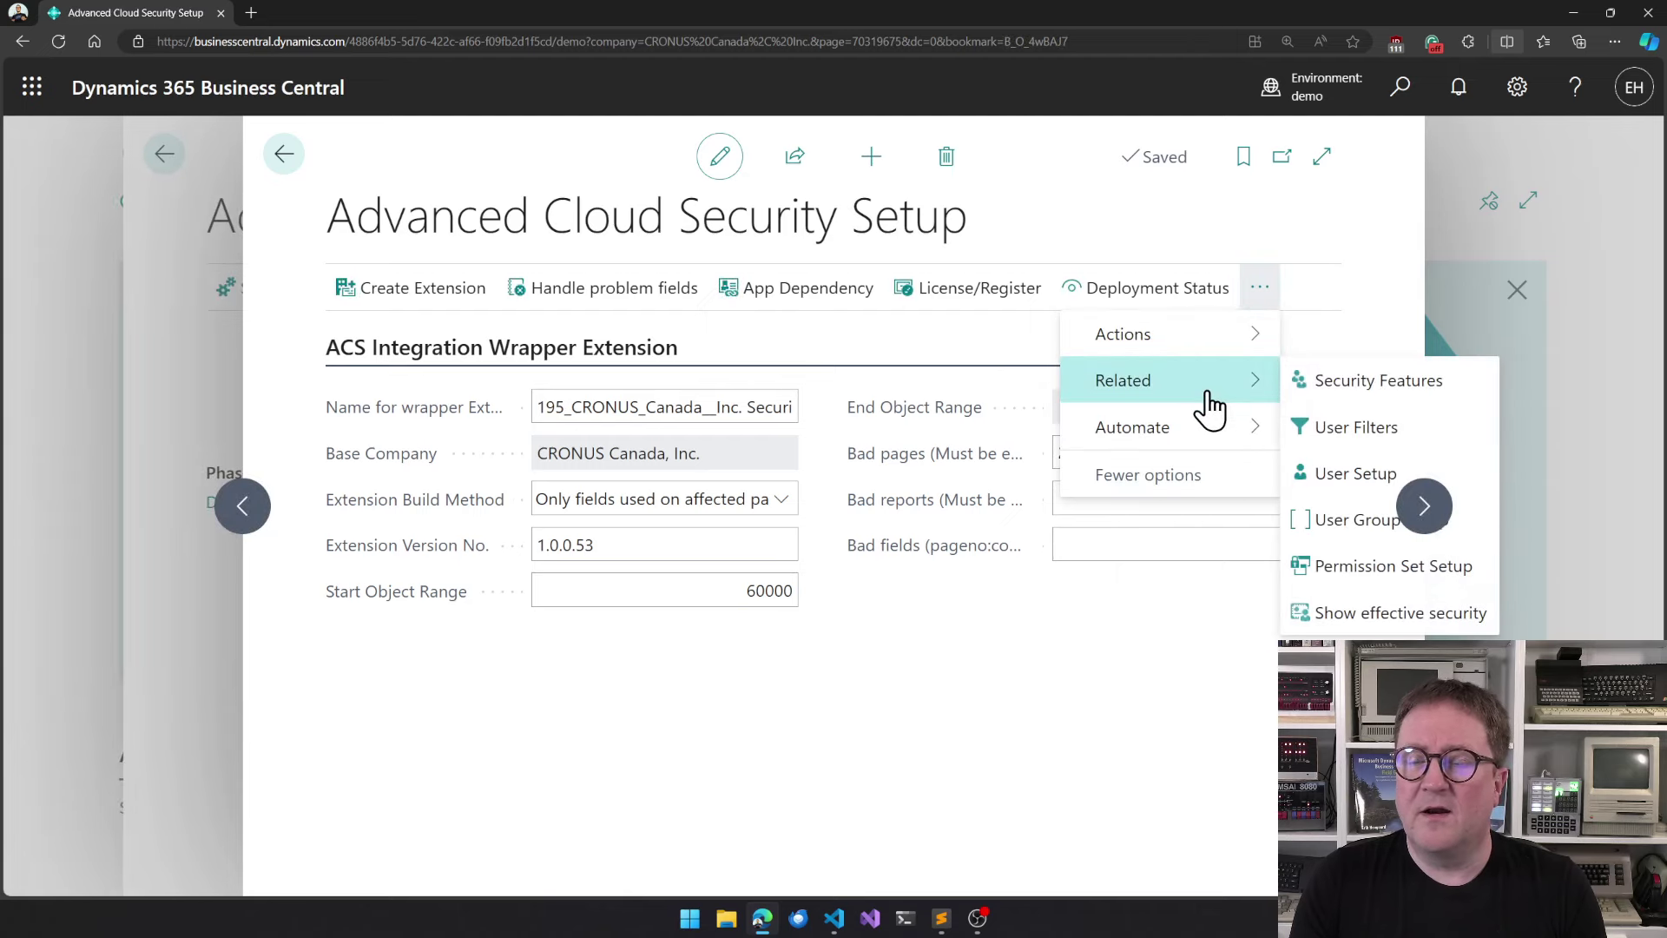
click(1335, 441)
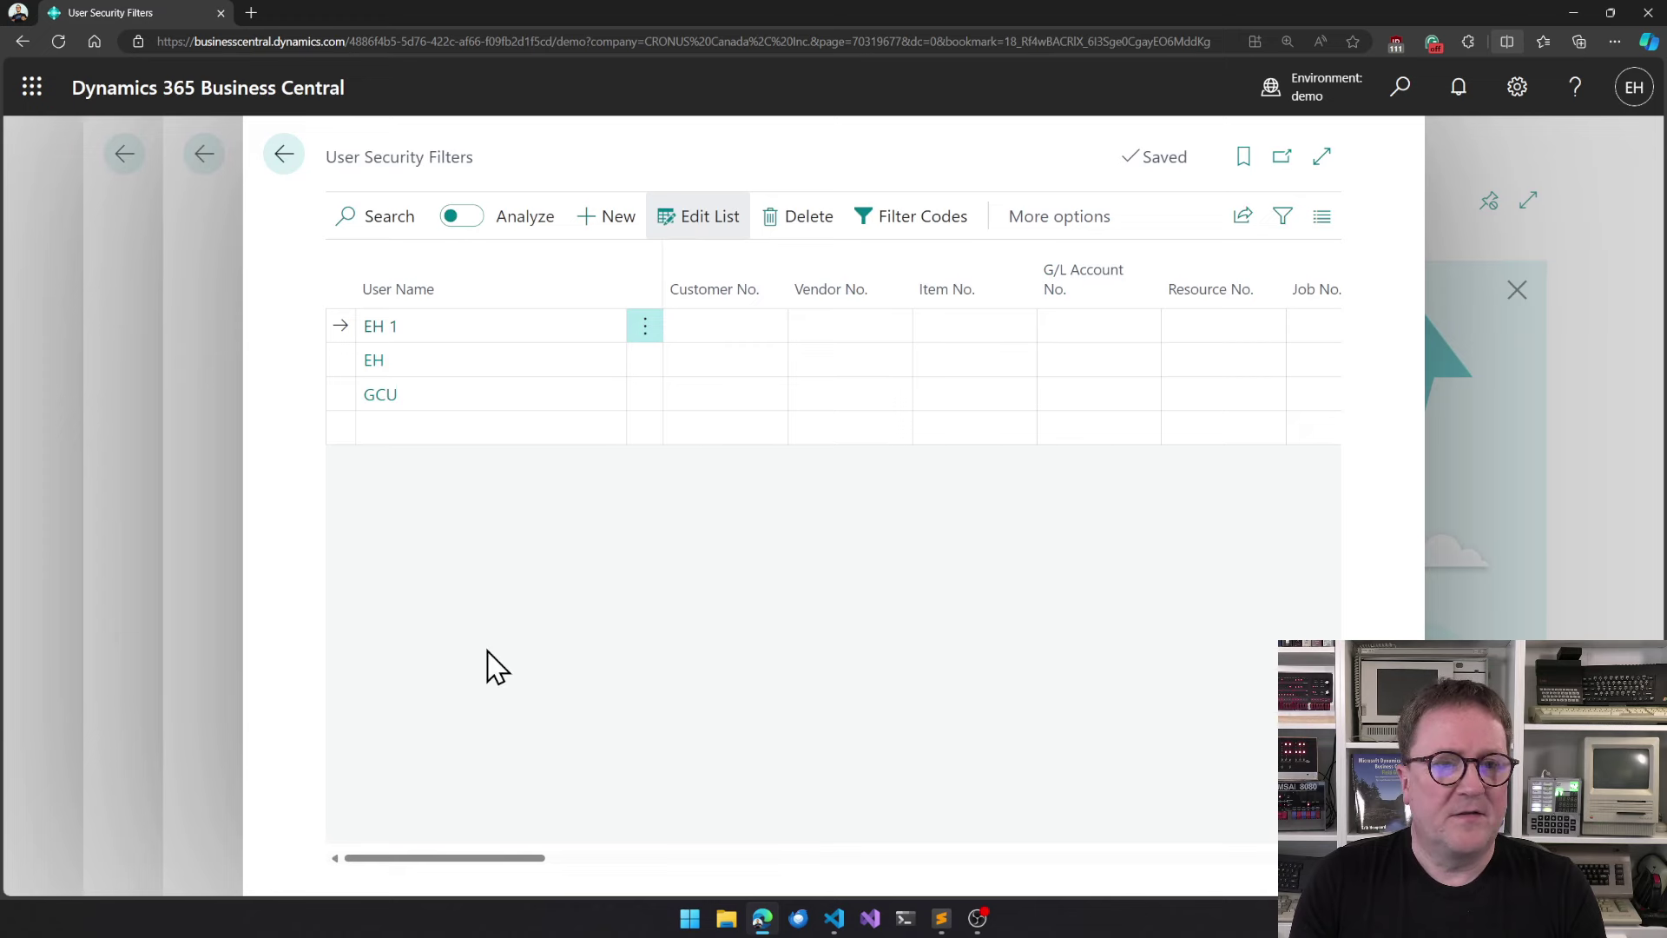
click(339, 361)
drag(434, 859, 807, 858)
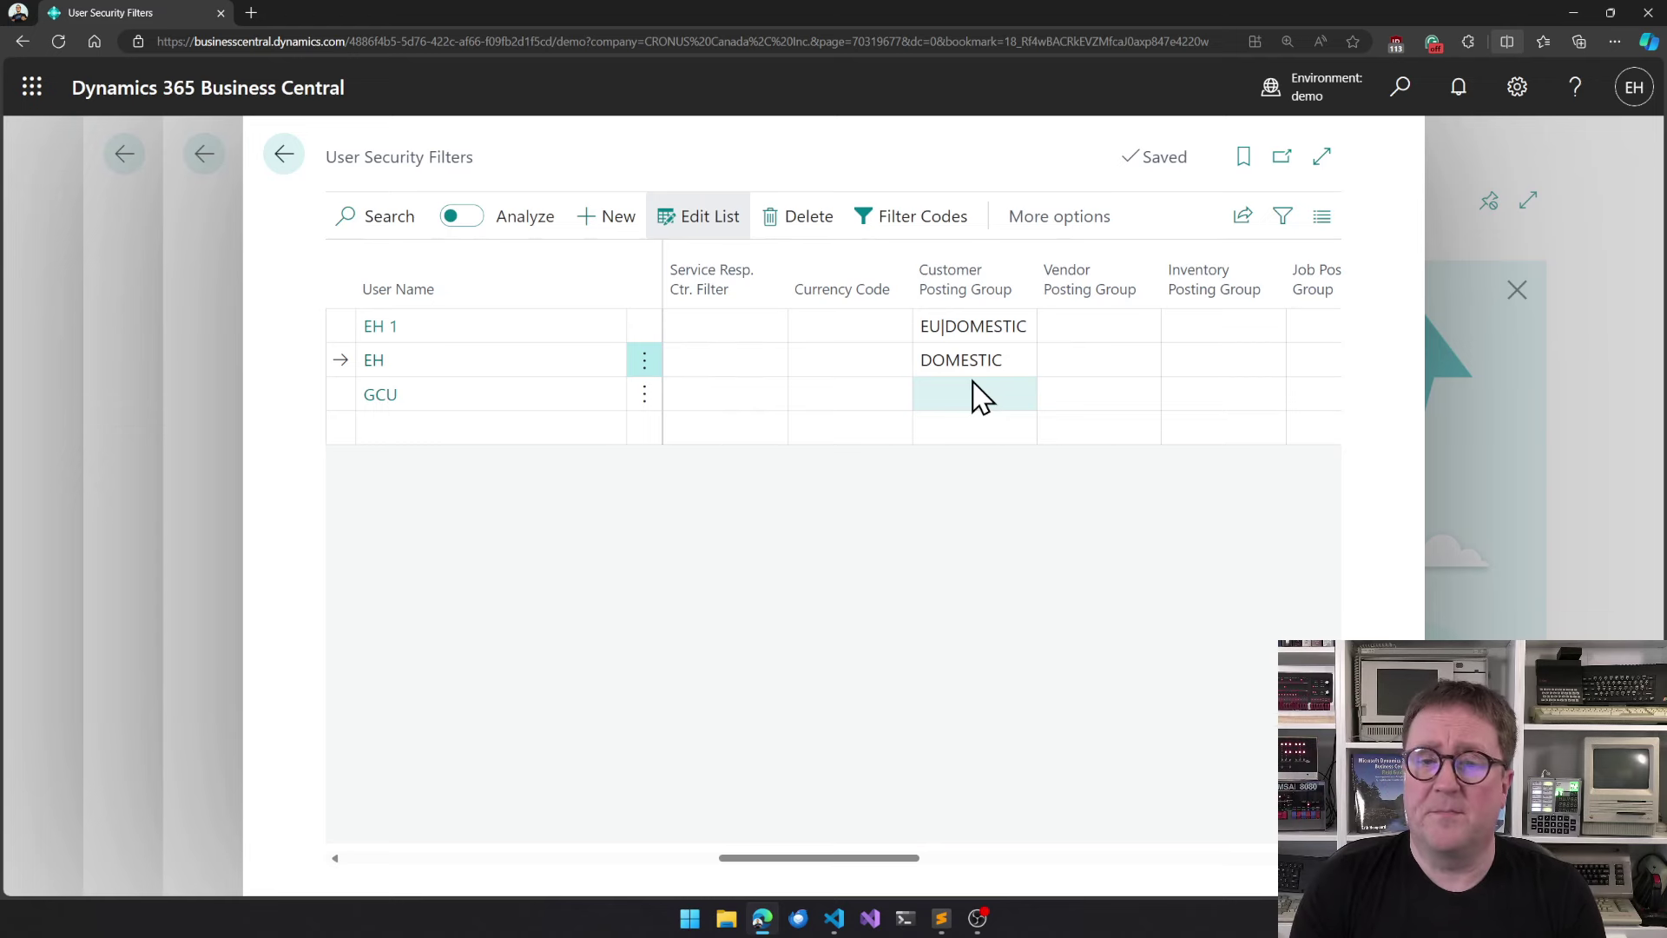
key(Escape)
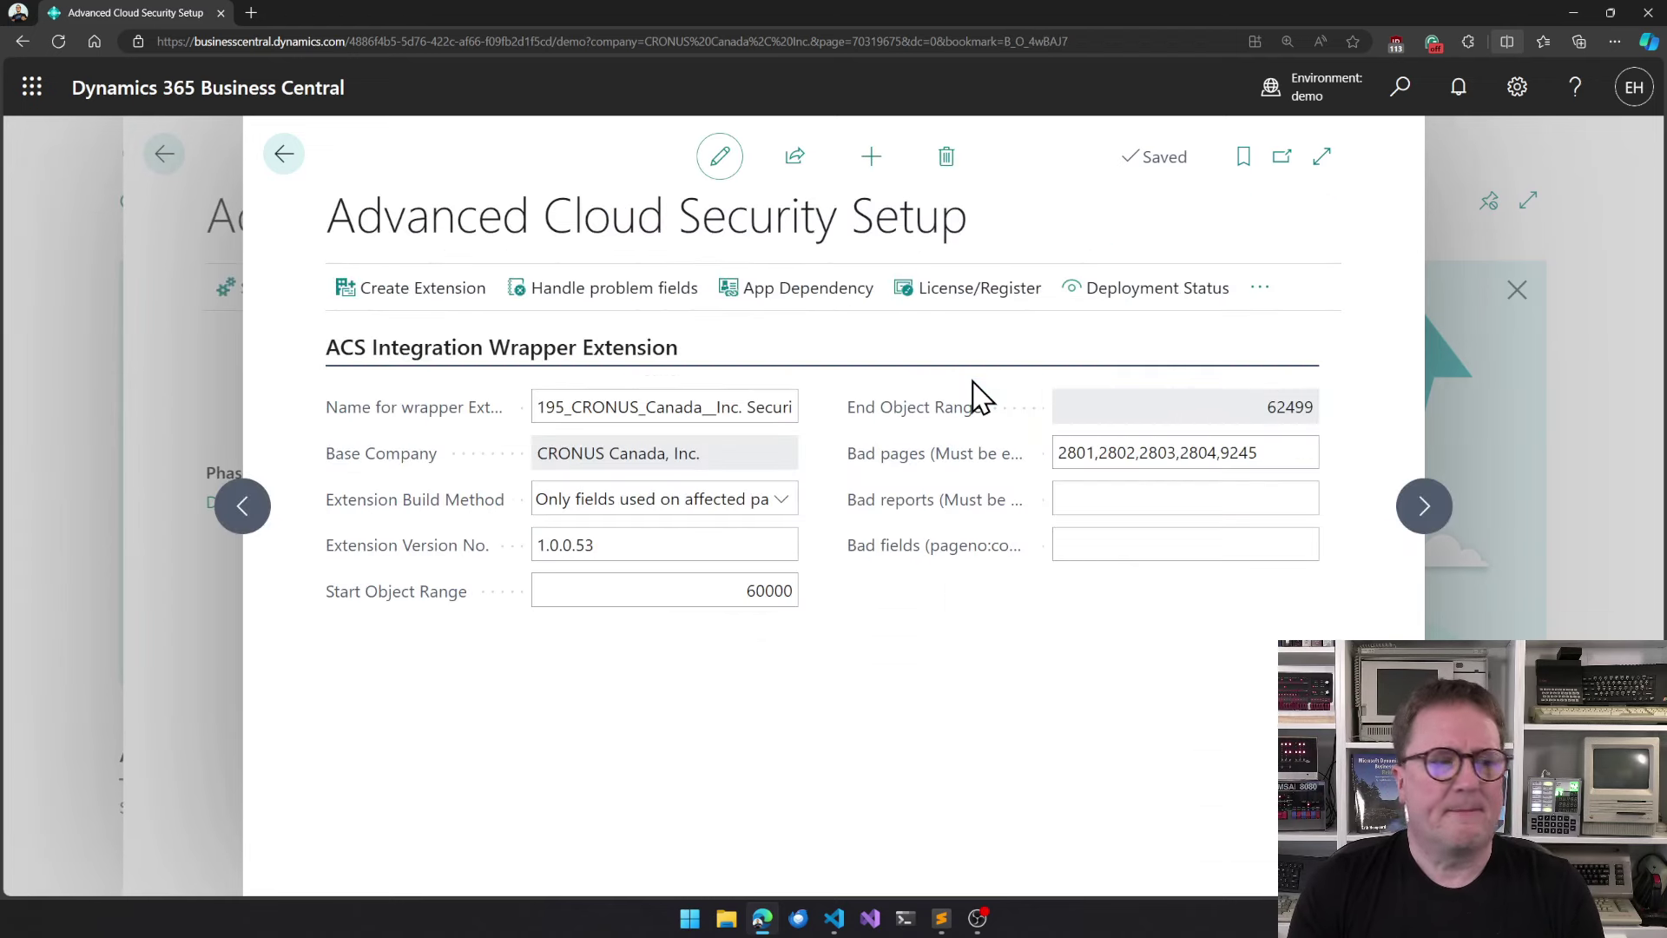
key(Escape)
key(Escape)
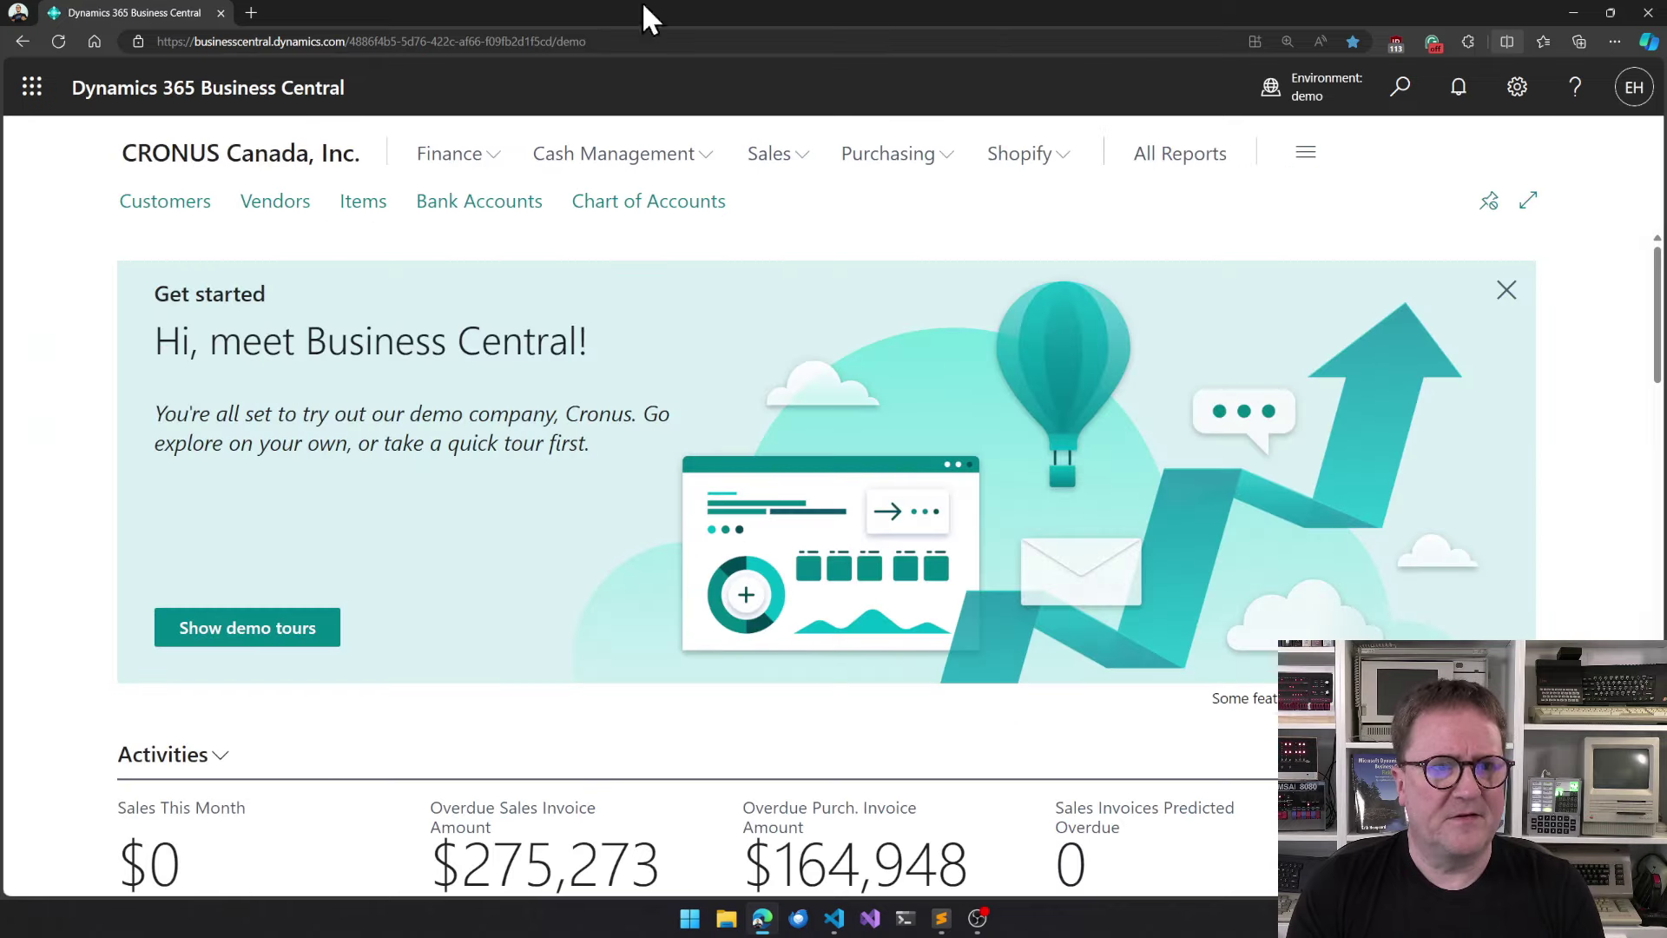
- Filter the Customers list on No. 40000 to confirm that customer is hidden
click(155, 213)
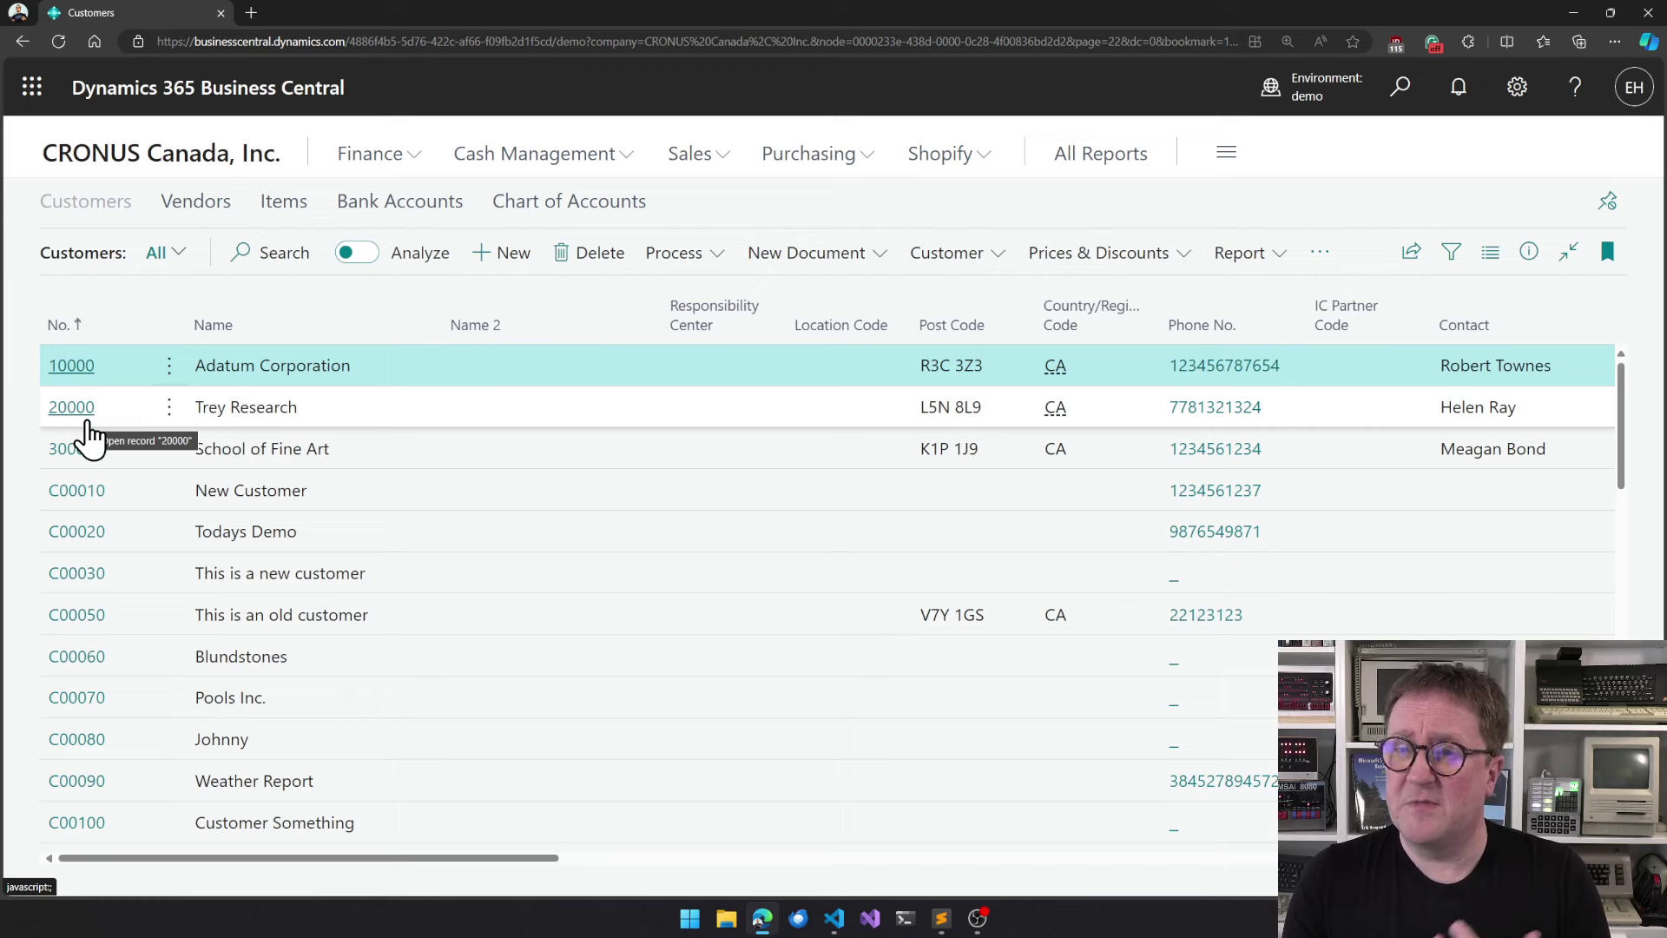
key(shift+F3)
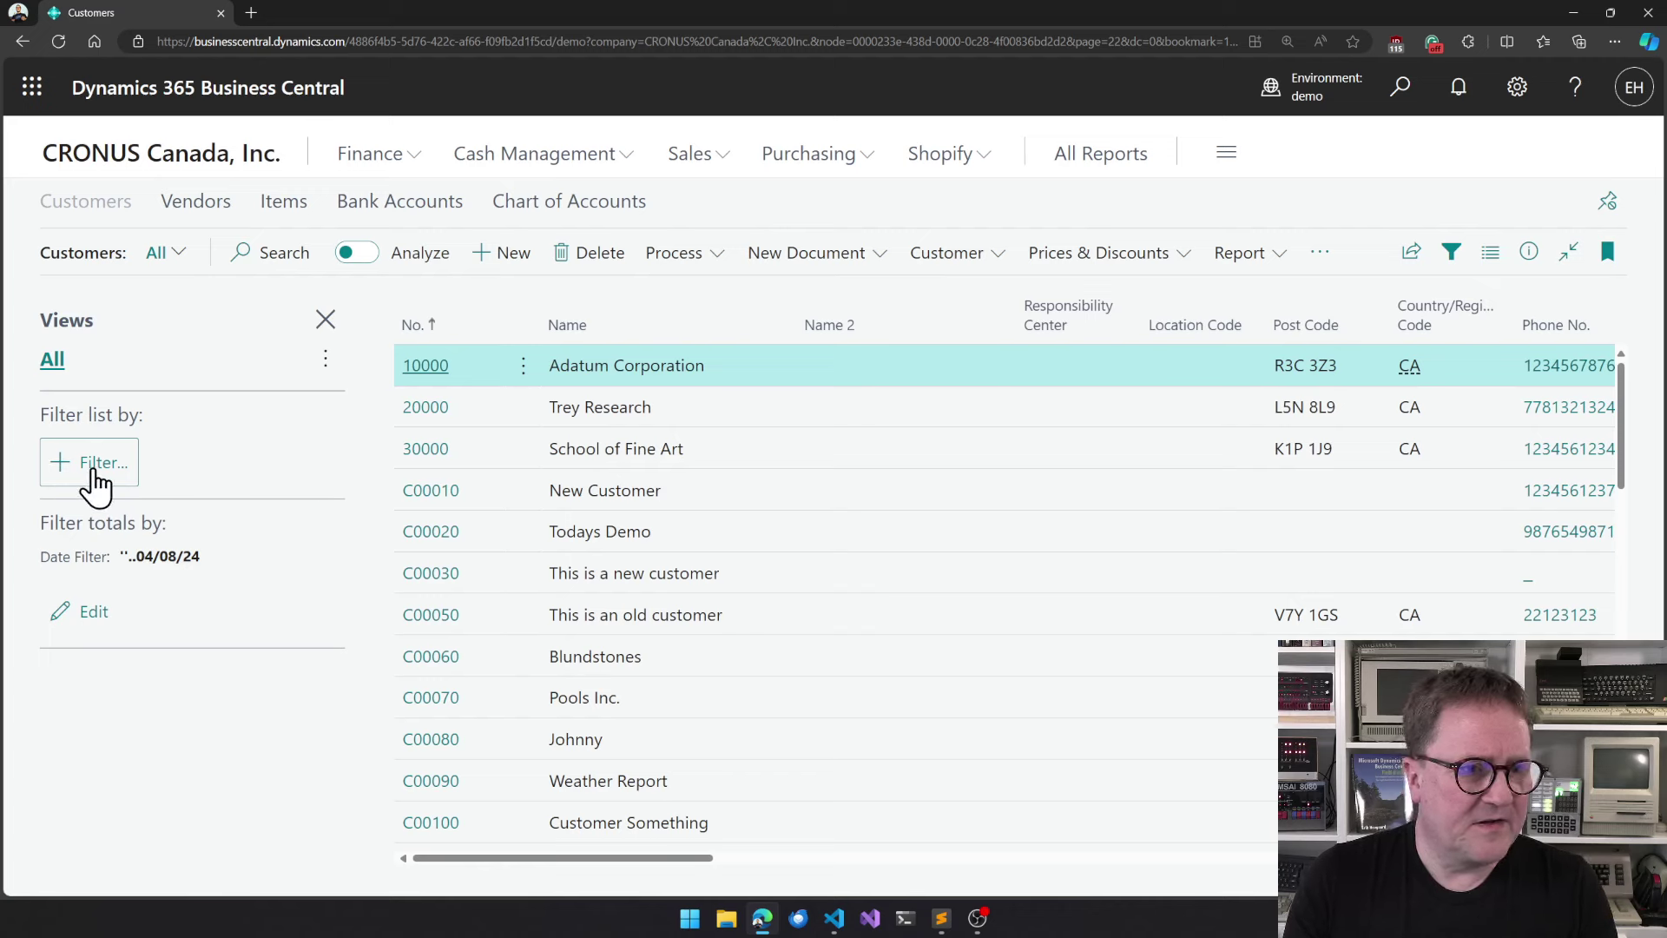
click(96, 476)
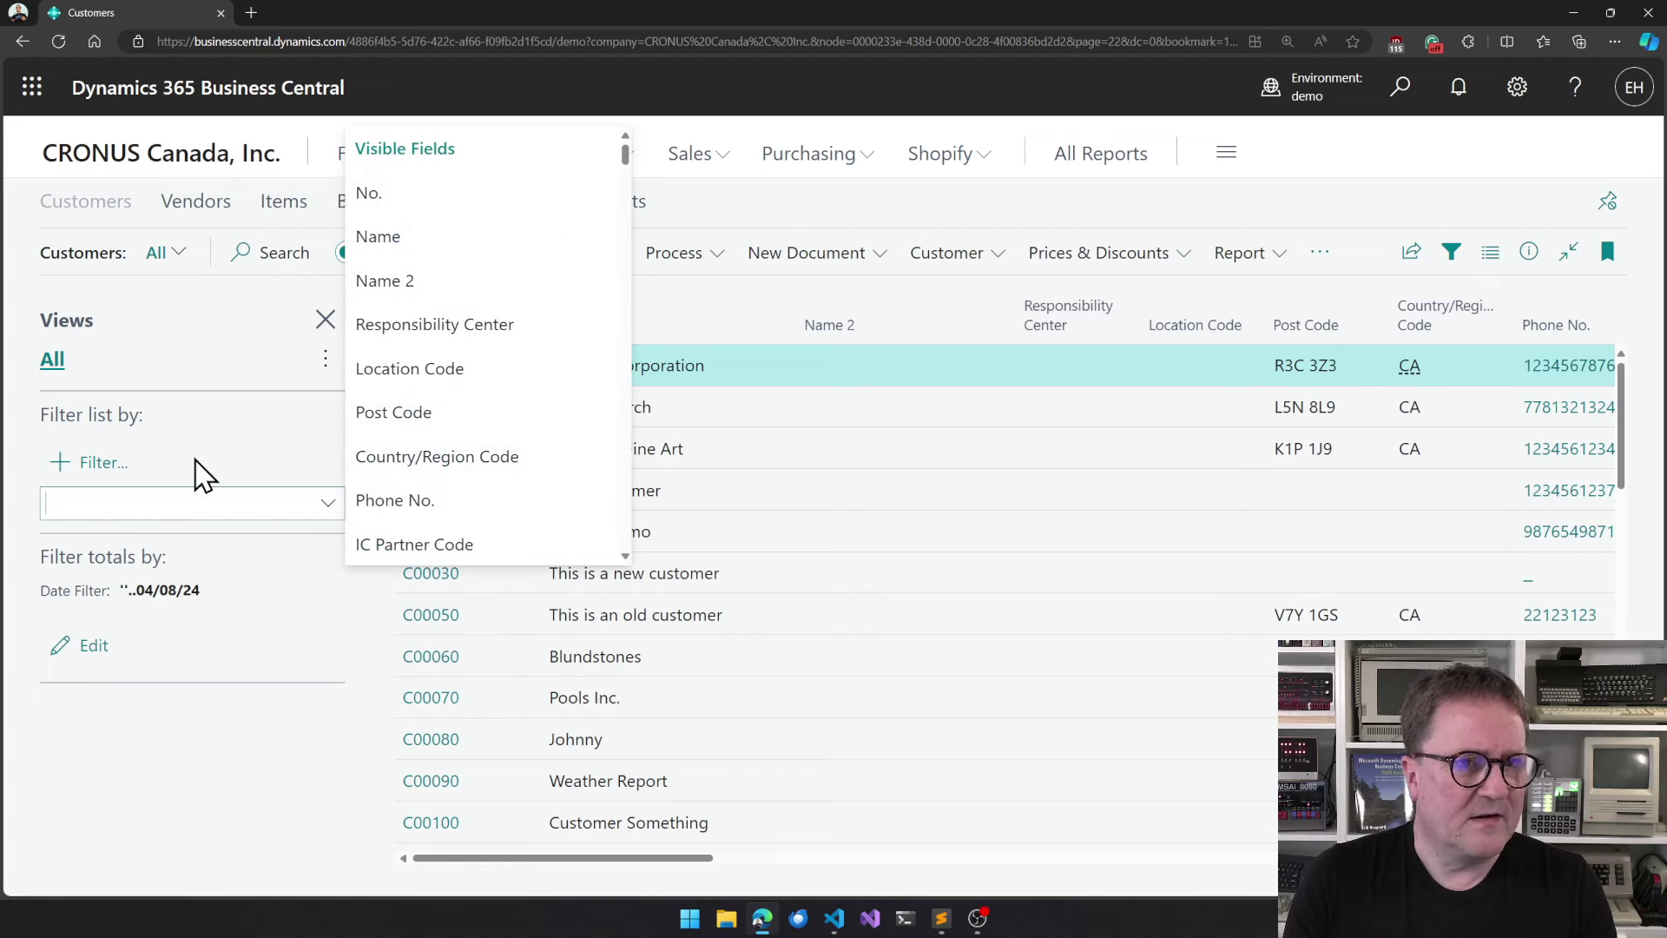
click(364, 207)
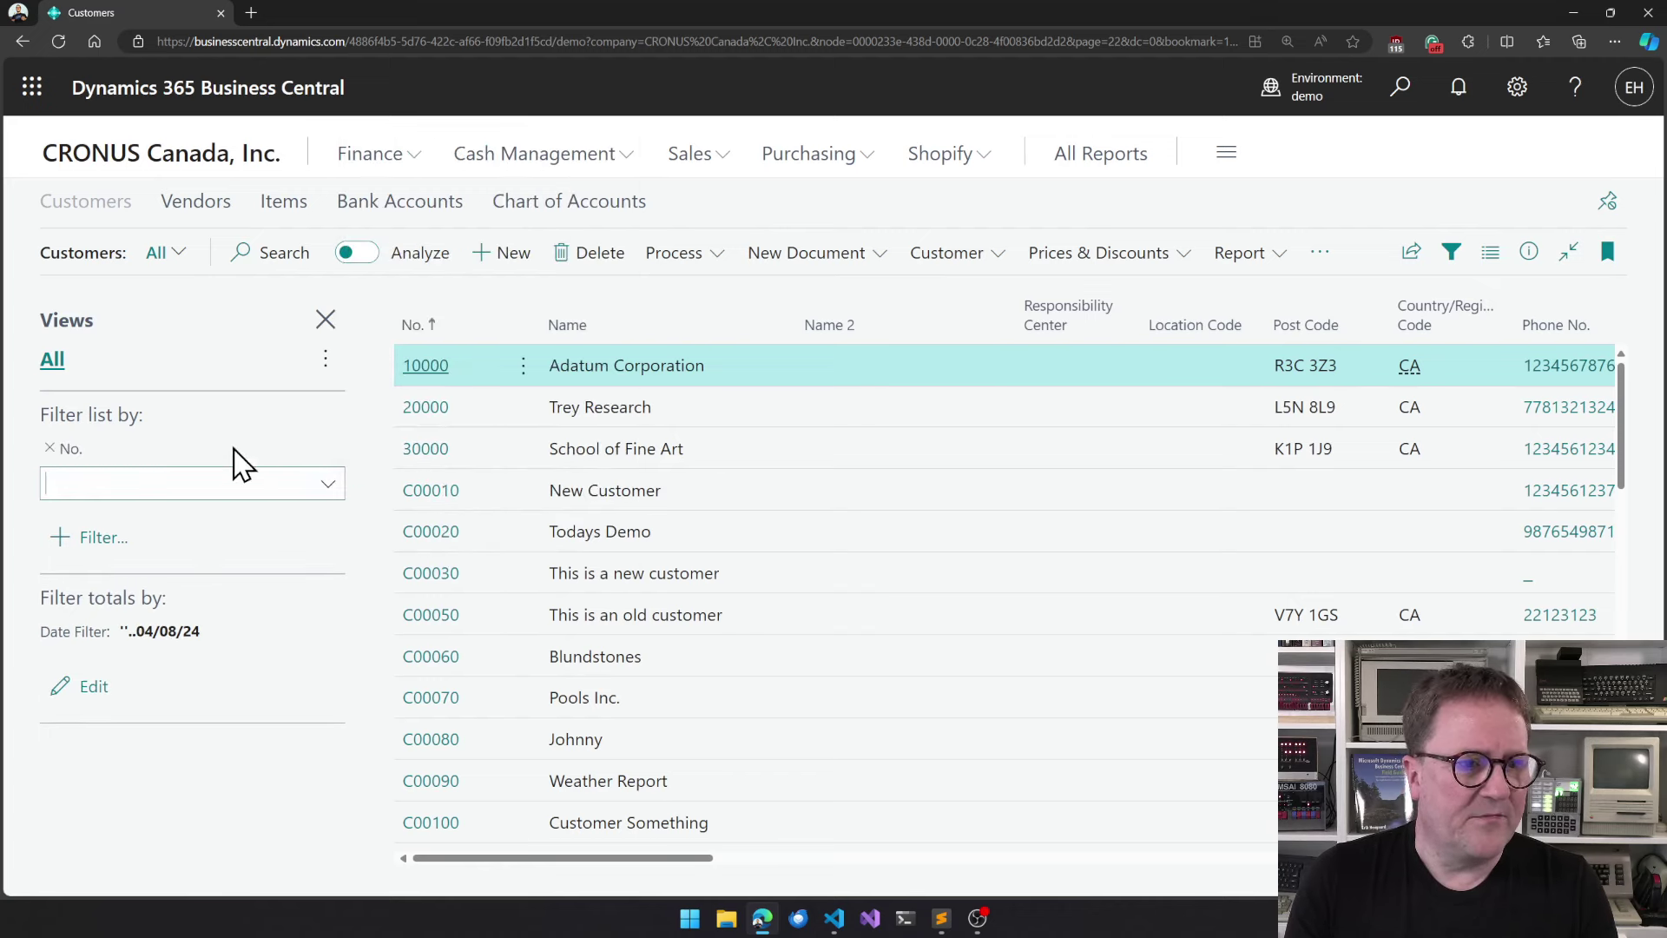
text(40000)
key(Return)
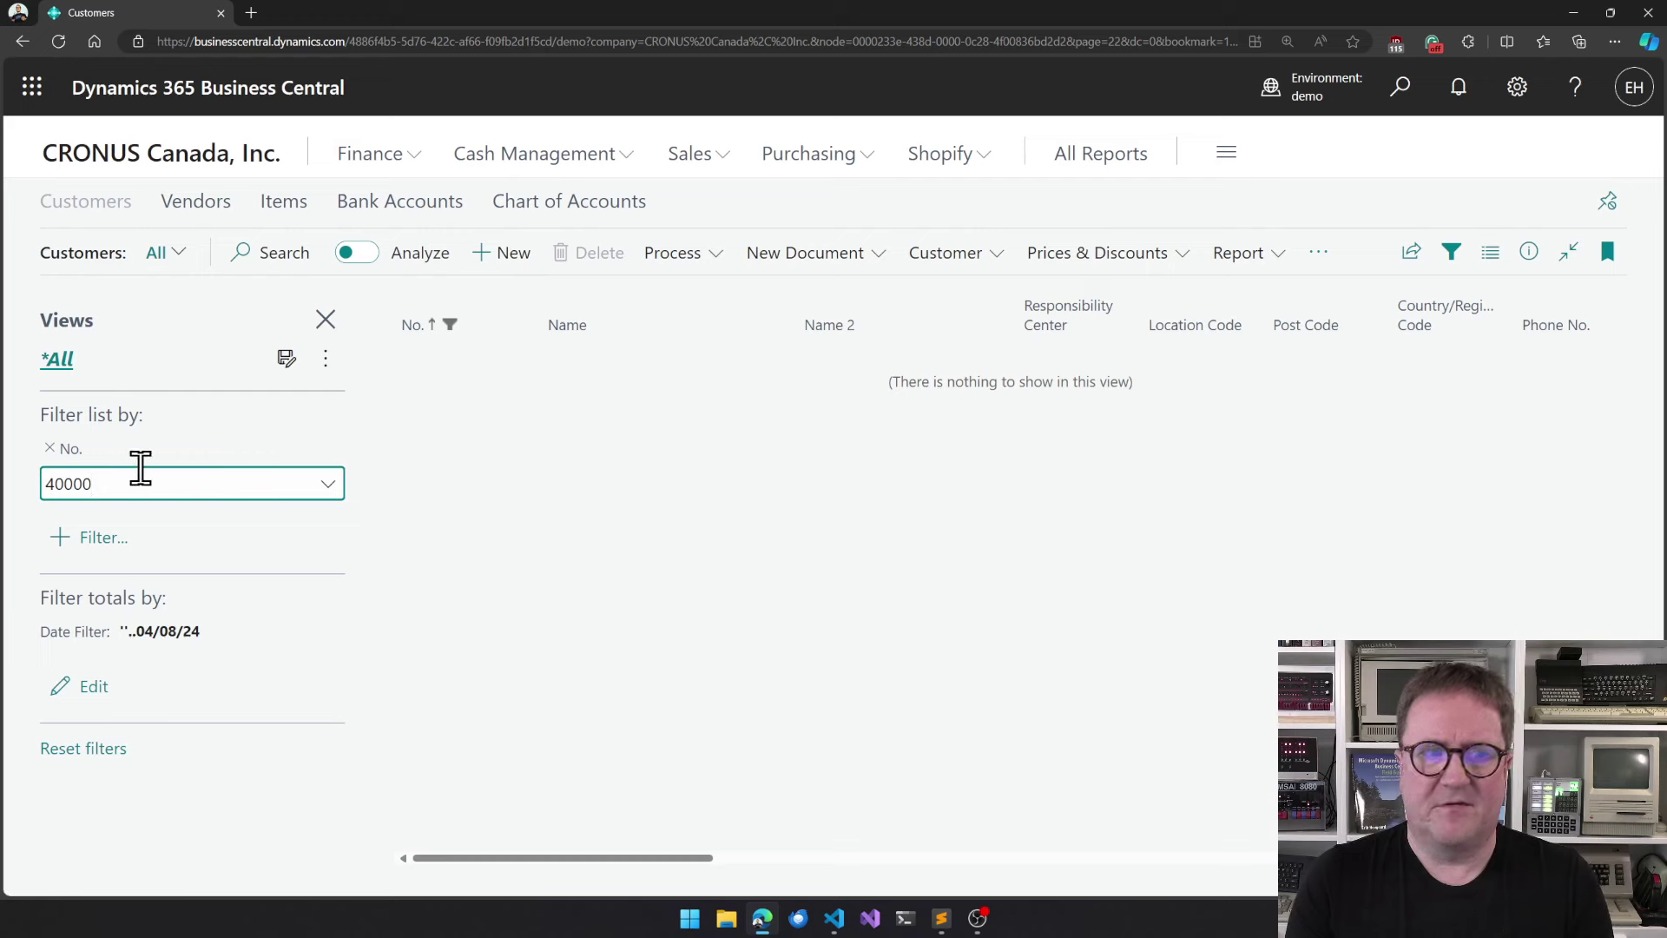
- Clear the No. filter and open the card for customer 10000 Adatum Corporation
click(50, 448)
click(49, 449)
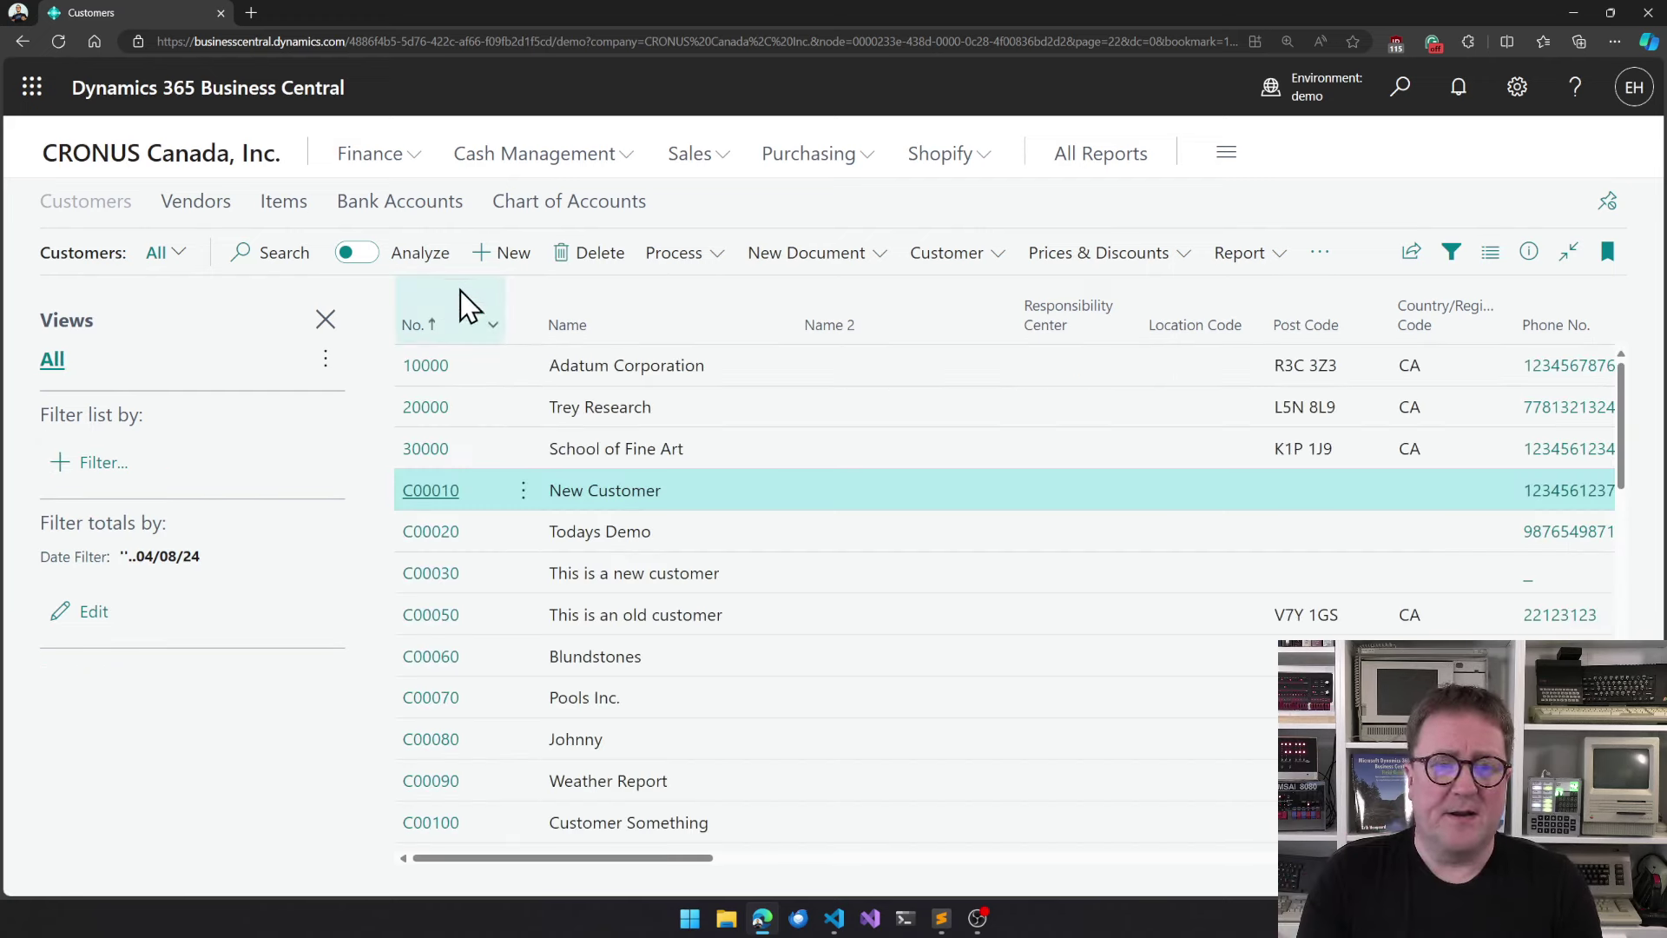
click(423, 370)
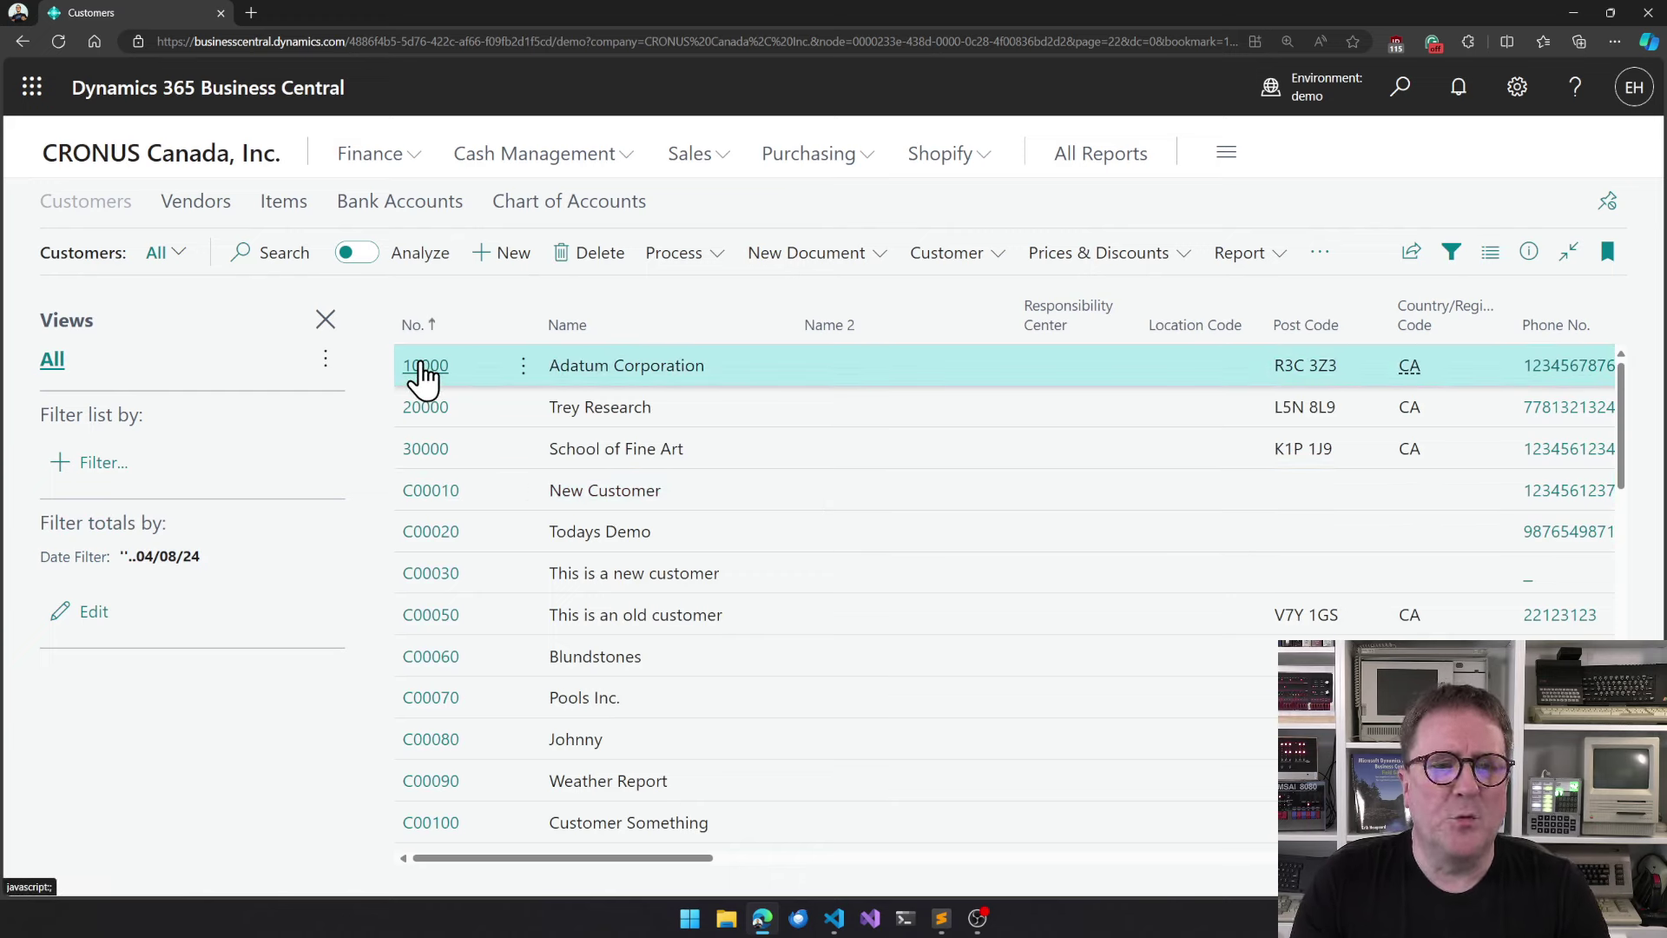
click(423, 372)
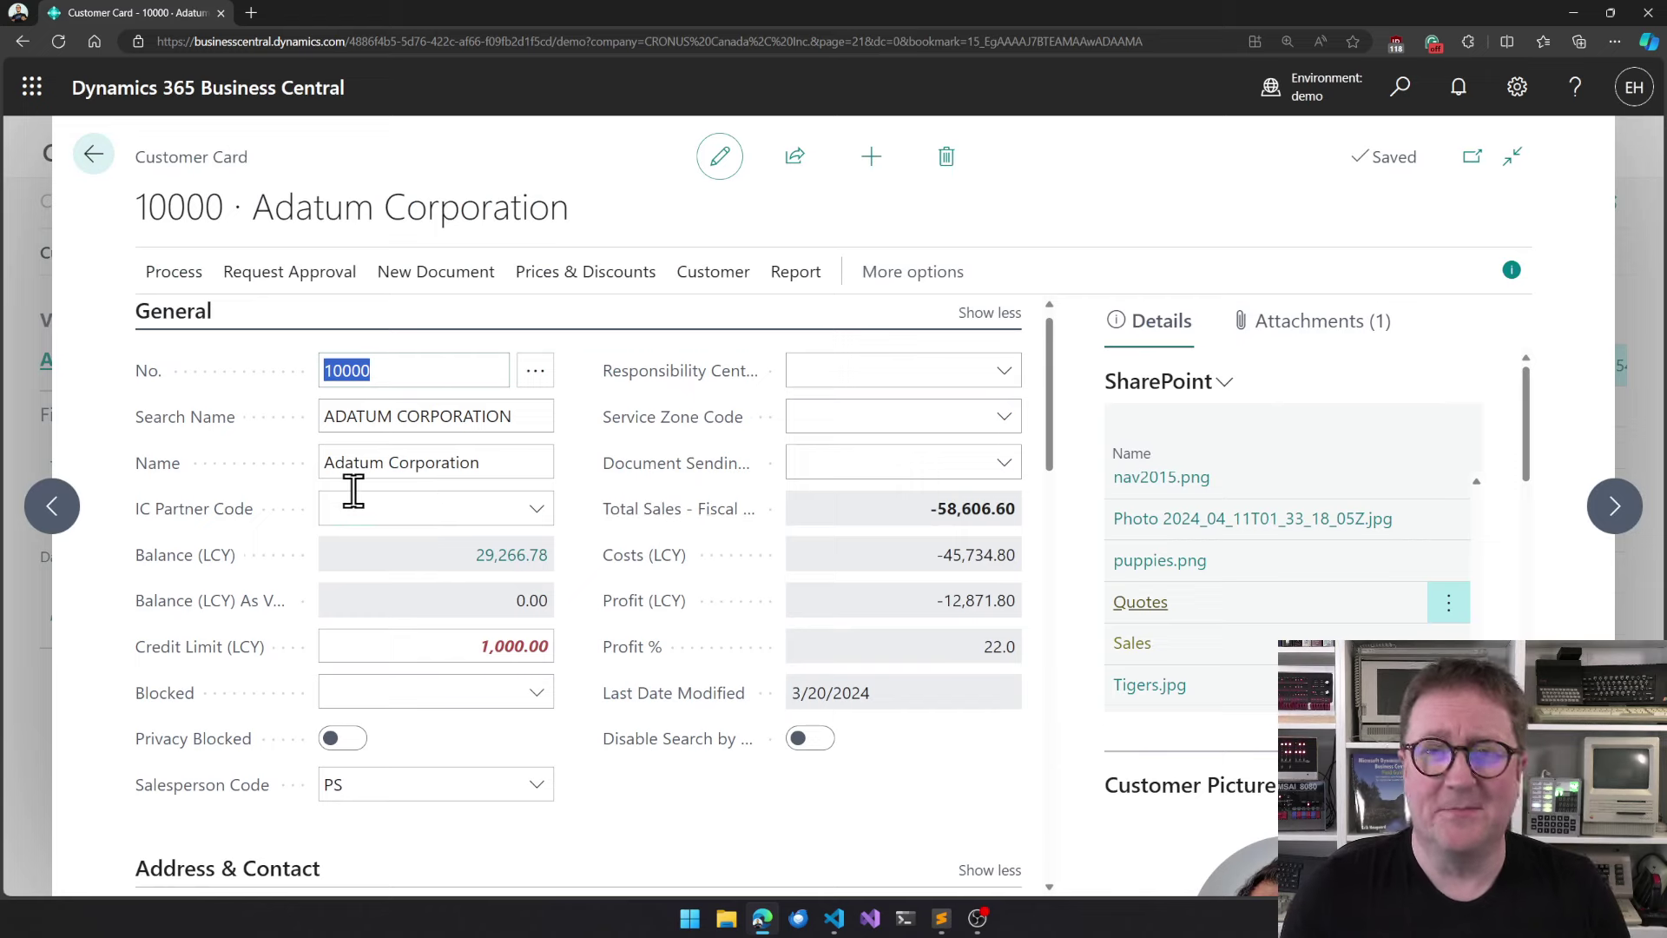
- Check Adatum's City field and Customer actions, then search 'customer top' for the Top 10 report
scroll(356, 500, down, 5)
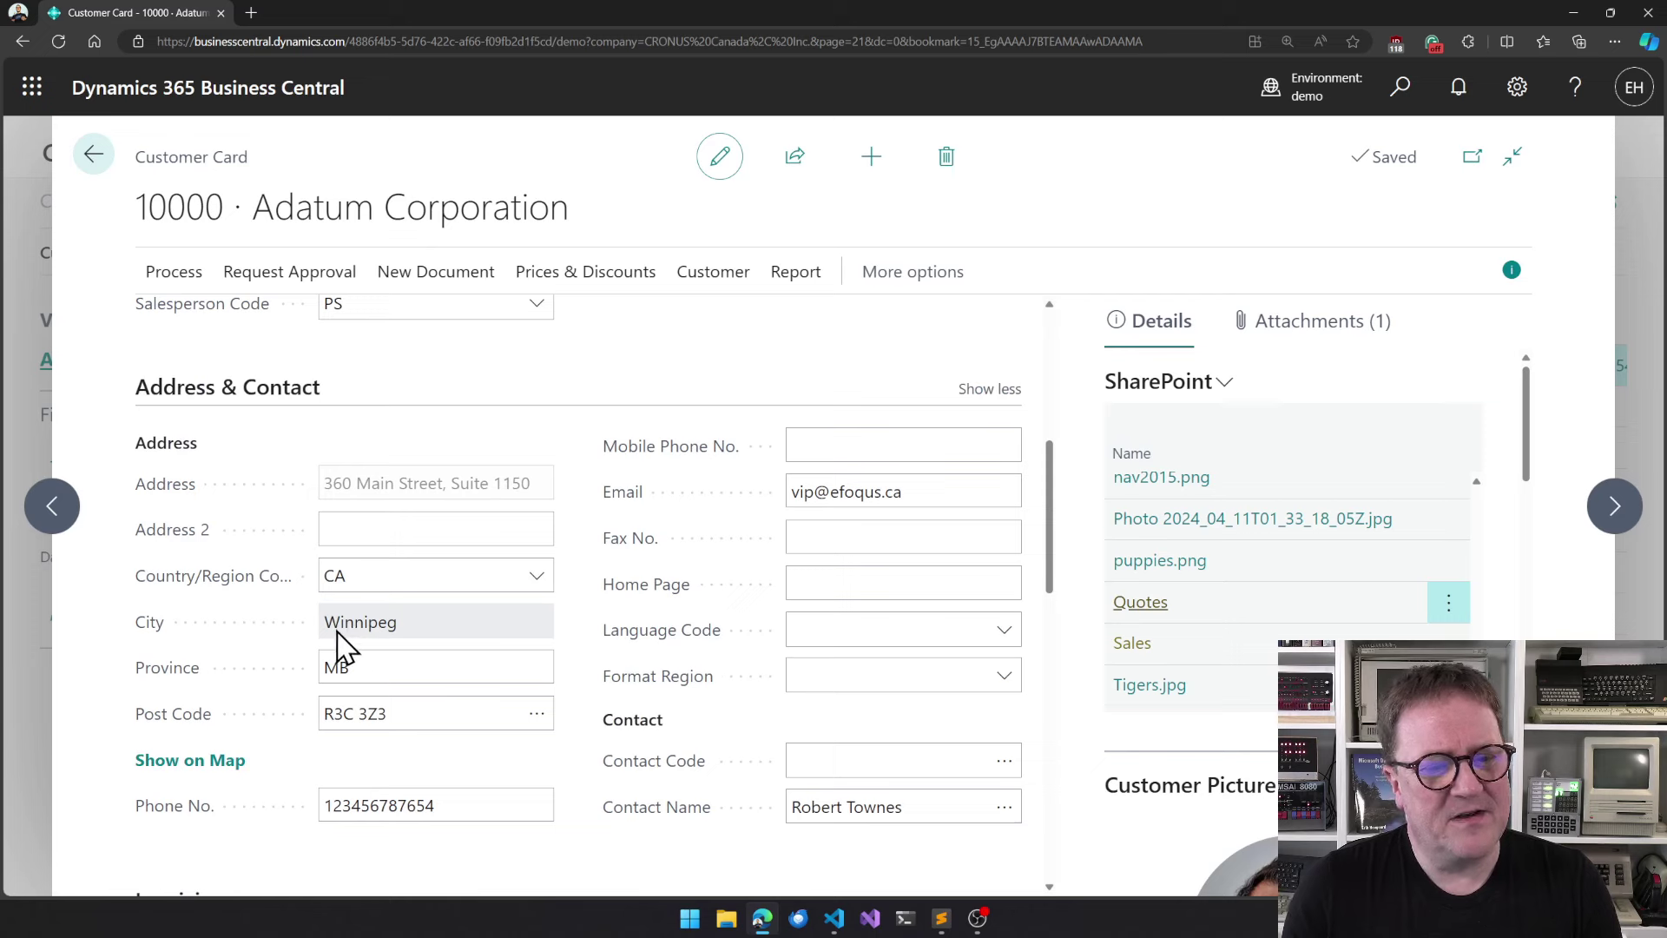
click(428, 625)
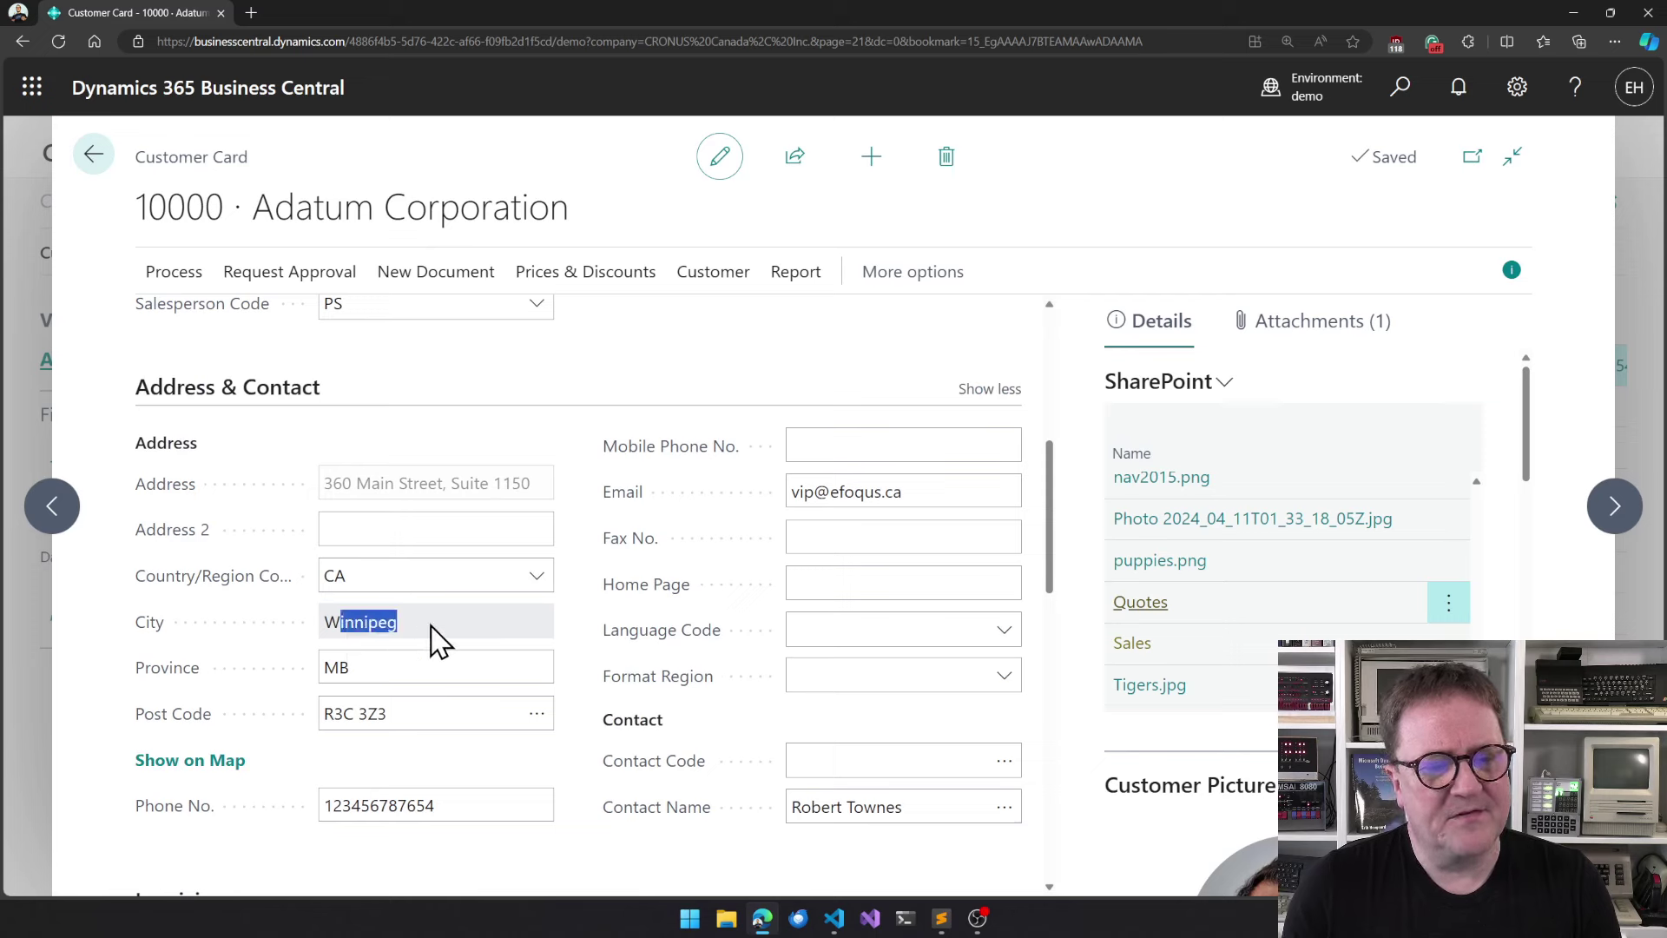
click(719, 278)
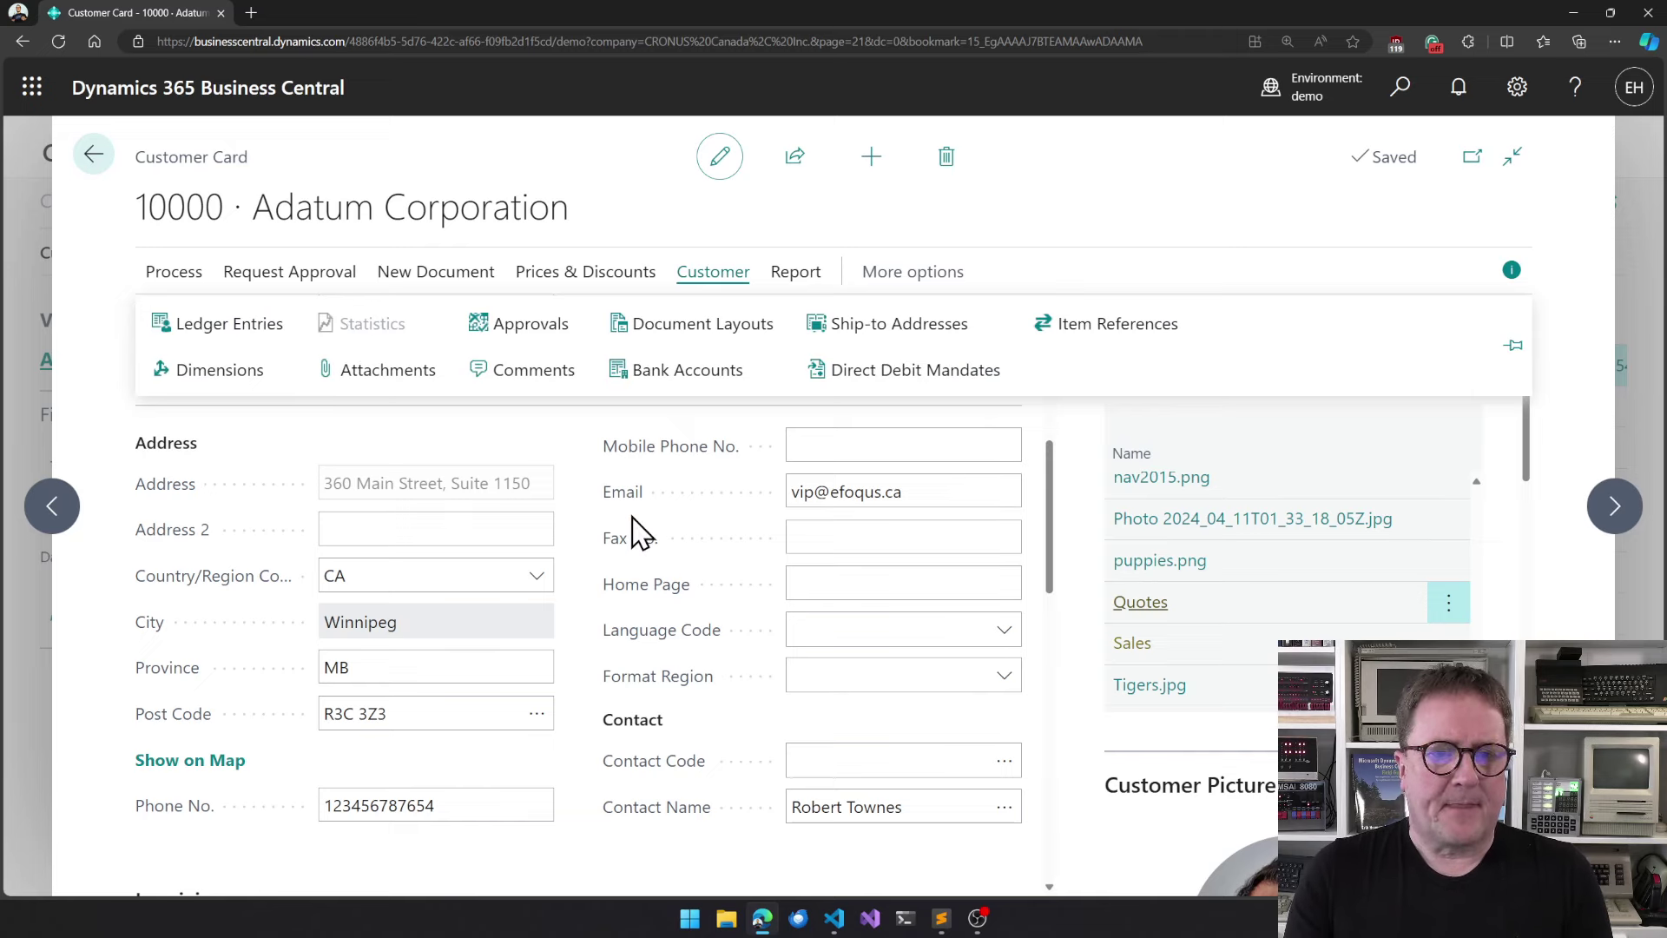
key(alt+q)
text(customer top)
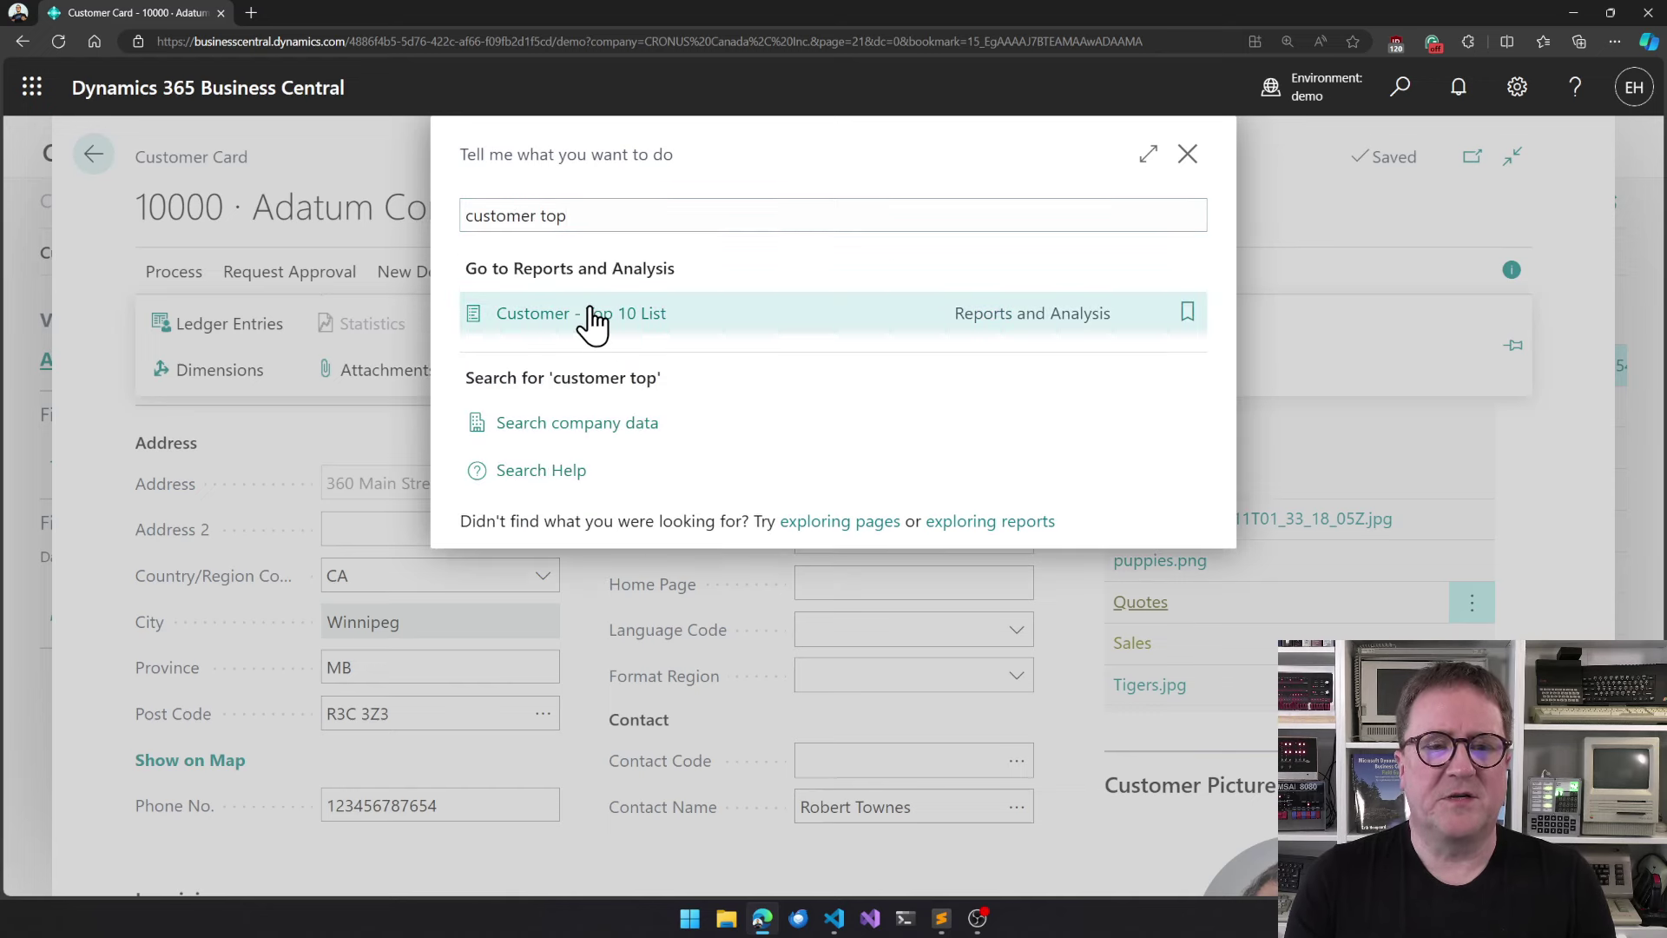
- Preview the Customer - Top 10 List report, zoomed in, showing customers ranked by Sales (LCY)
click(593, 322)
click(982, 811)
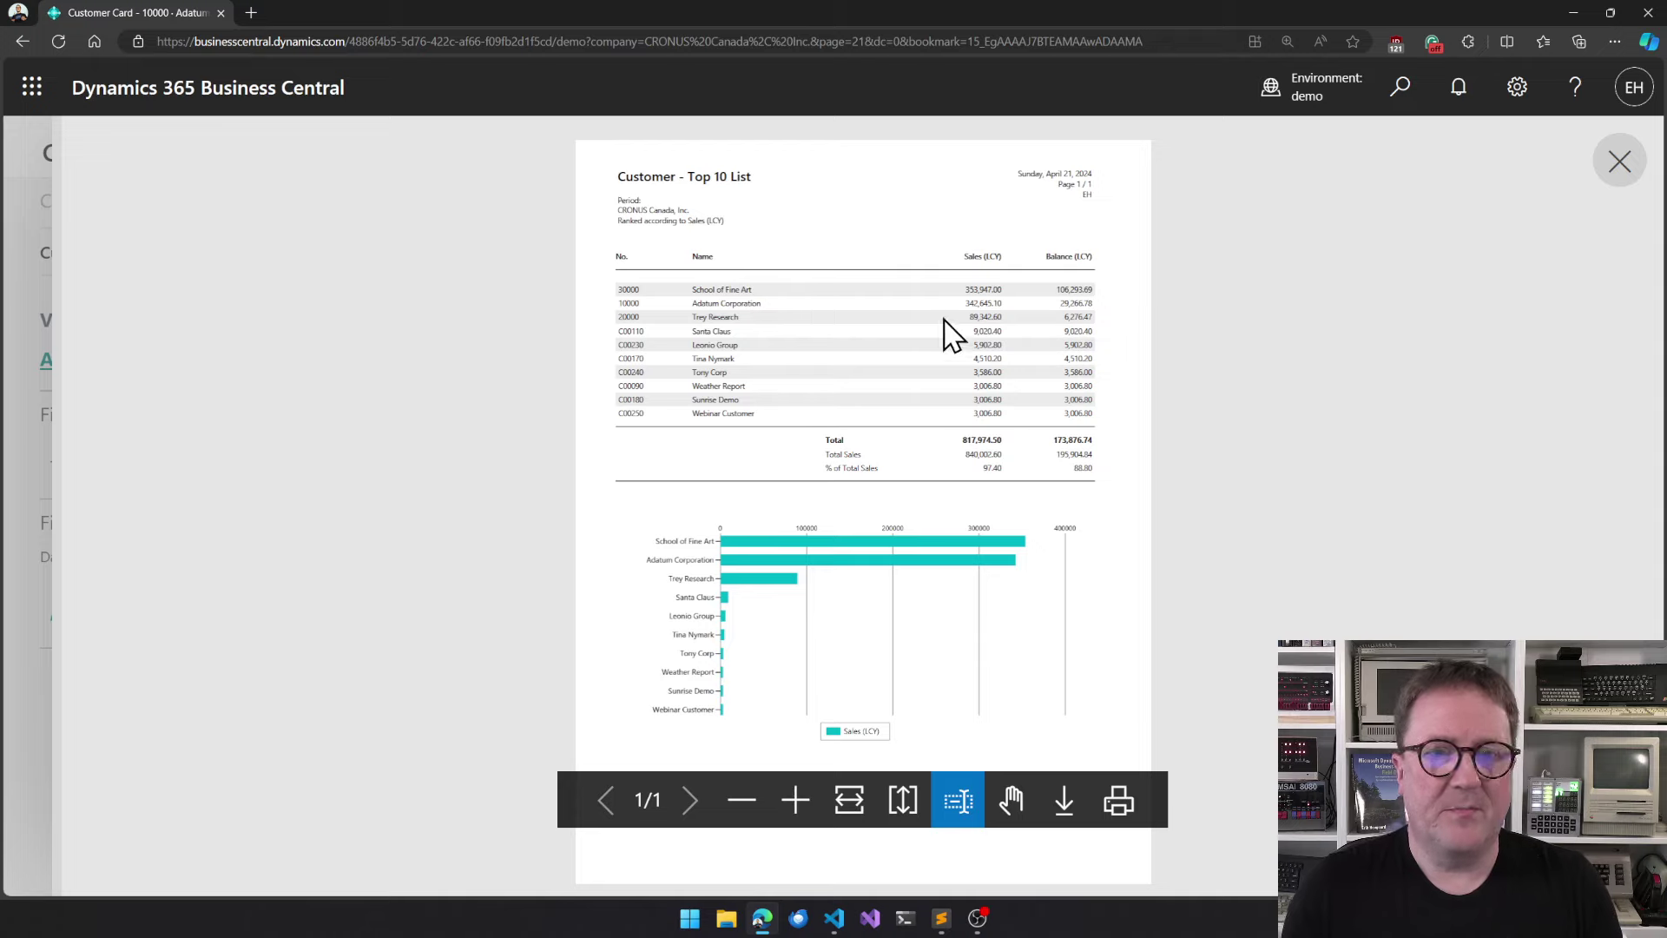
click(793, 803)
click(794, 804)
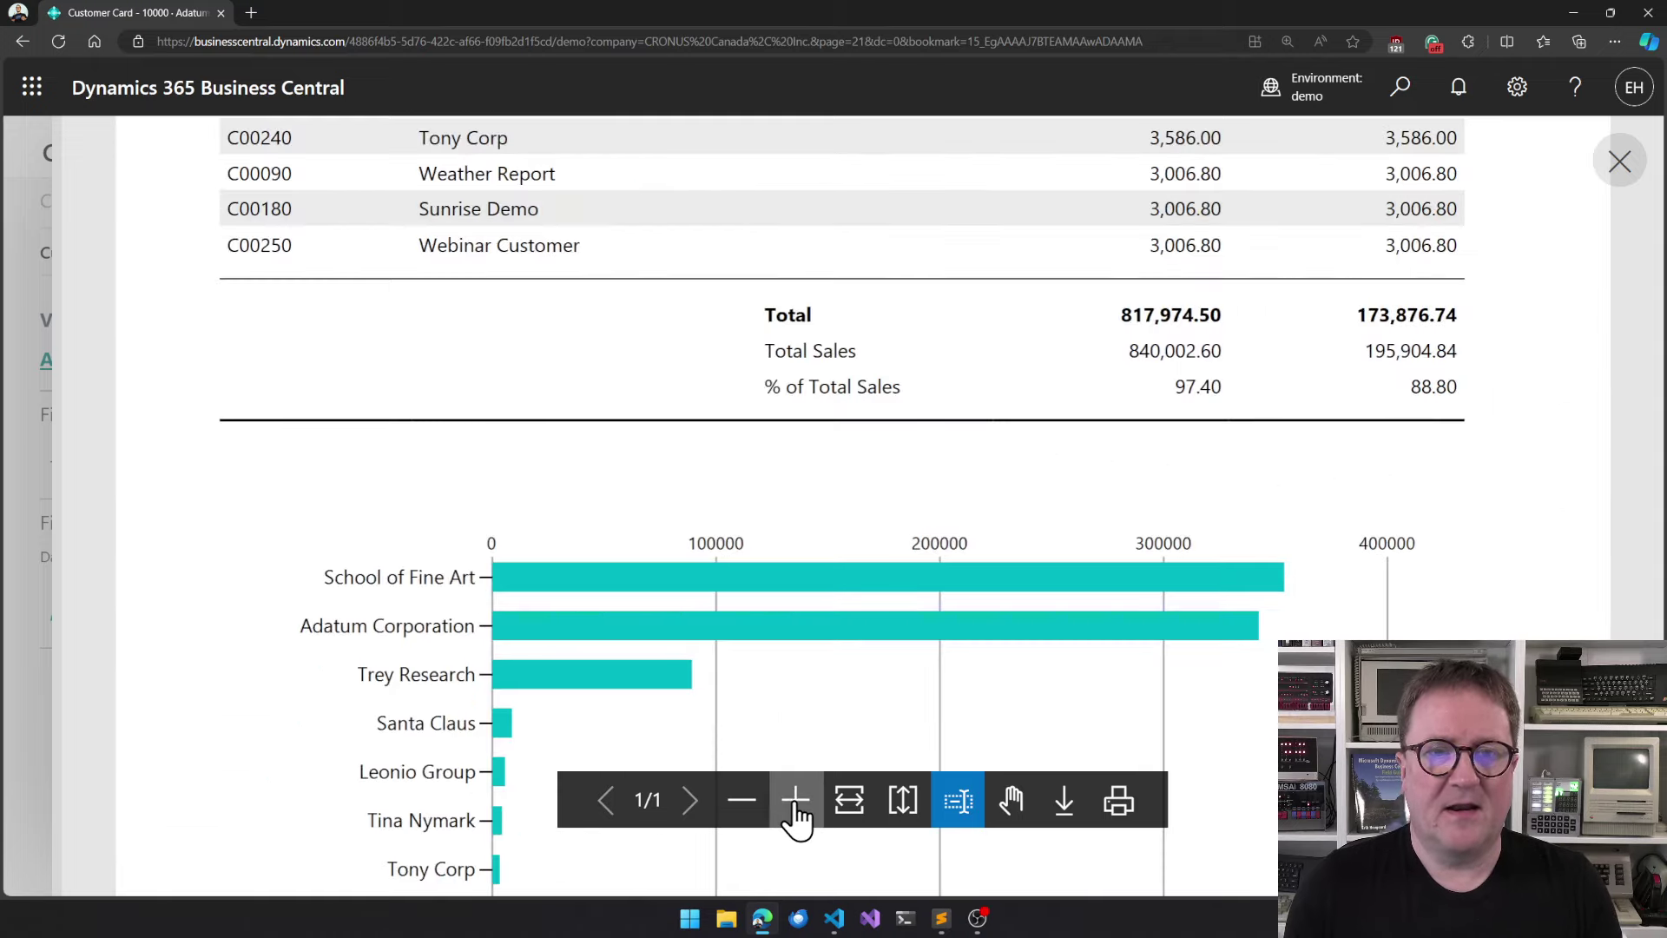
scroll(768, 447, down, 3)
scroll(689, 477, up, 5)
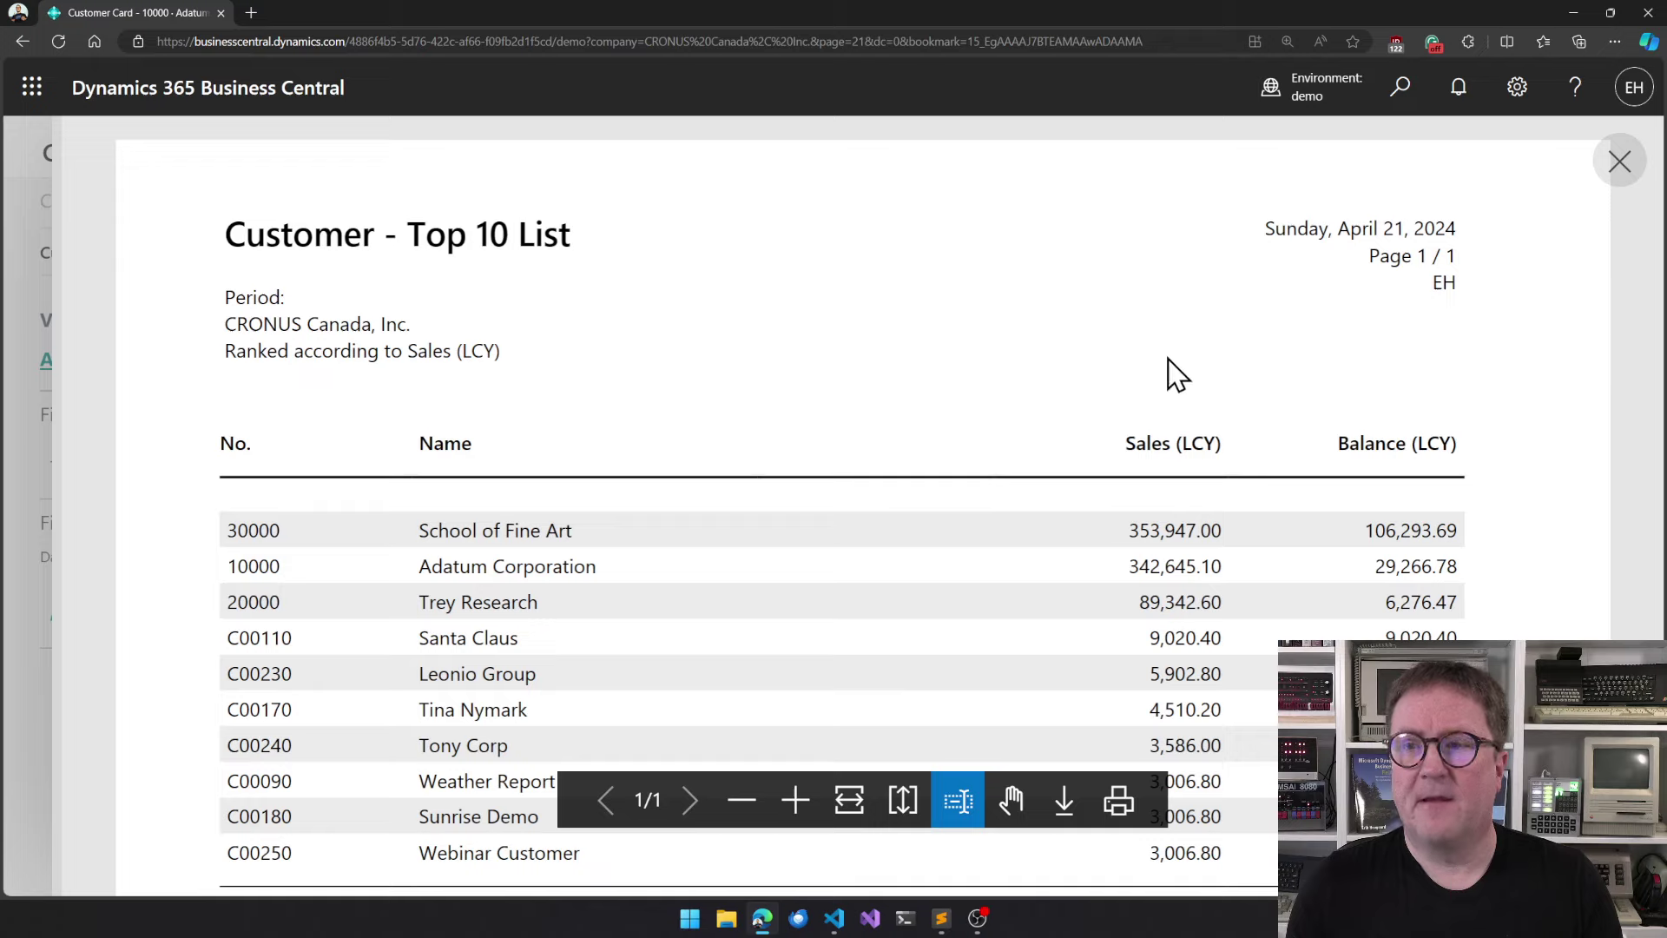
- Close the Top 10 List preview, its request page, and the Adatum Corporation customer card
click(1620, 163)
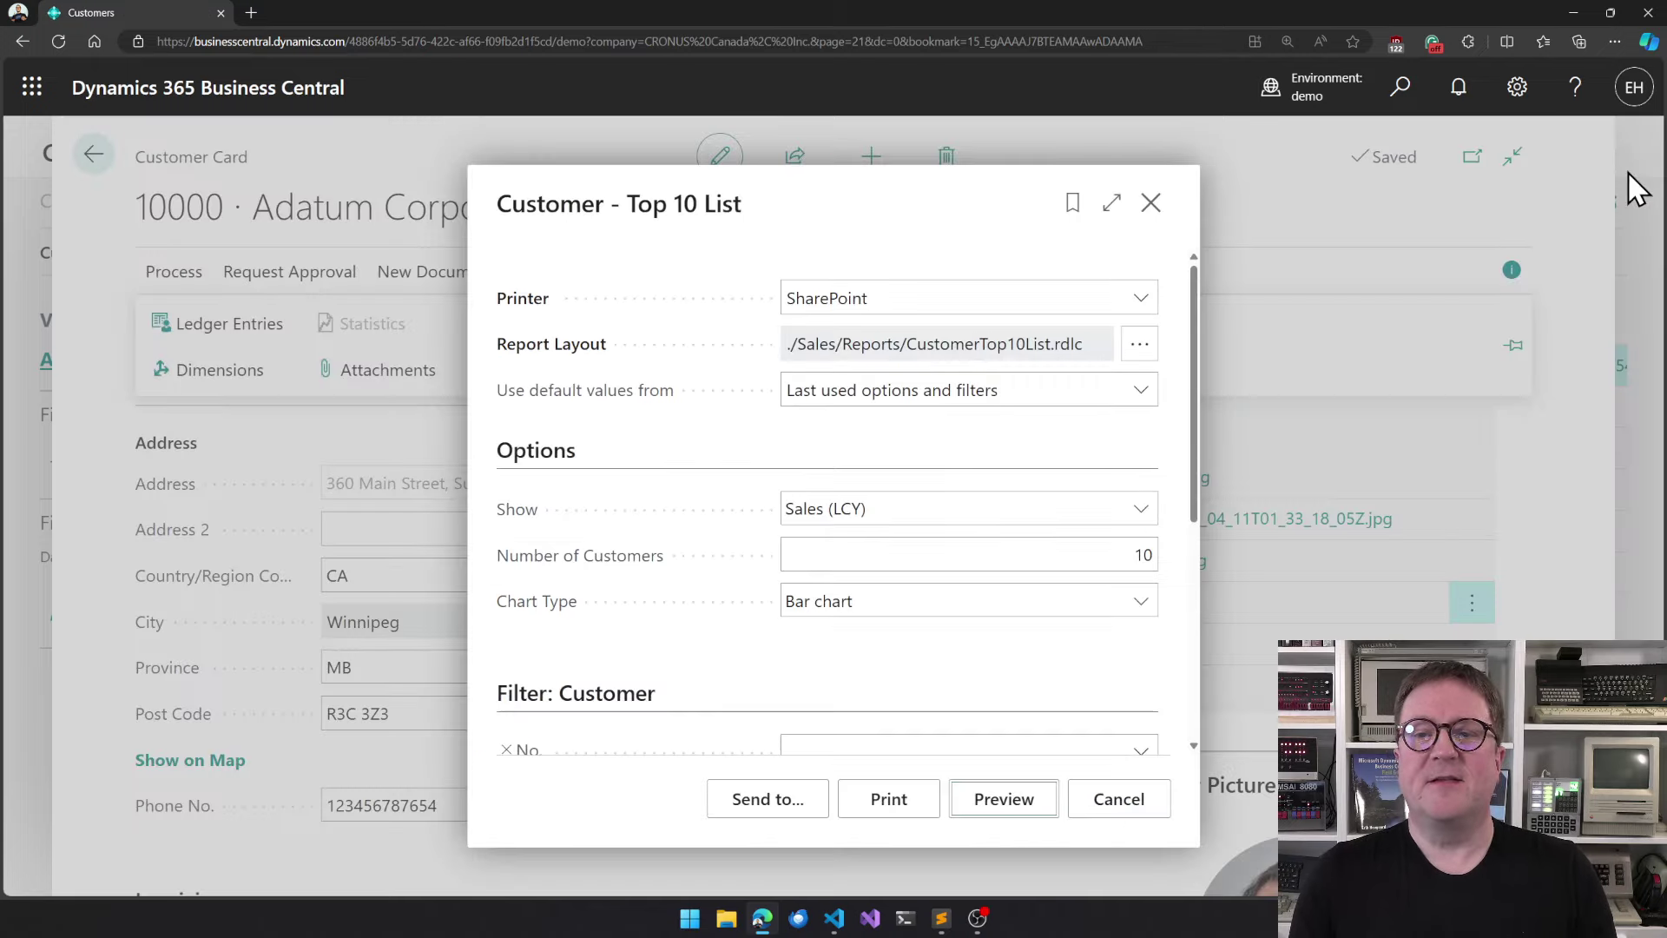
click(1152, 209)
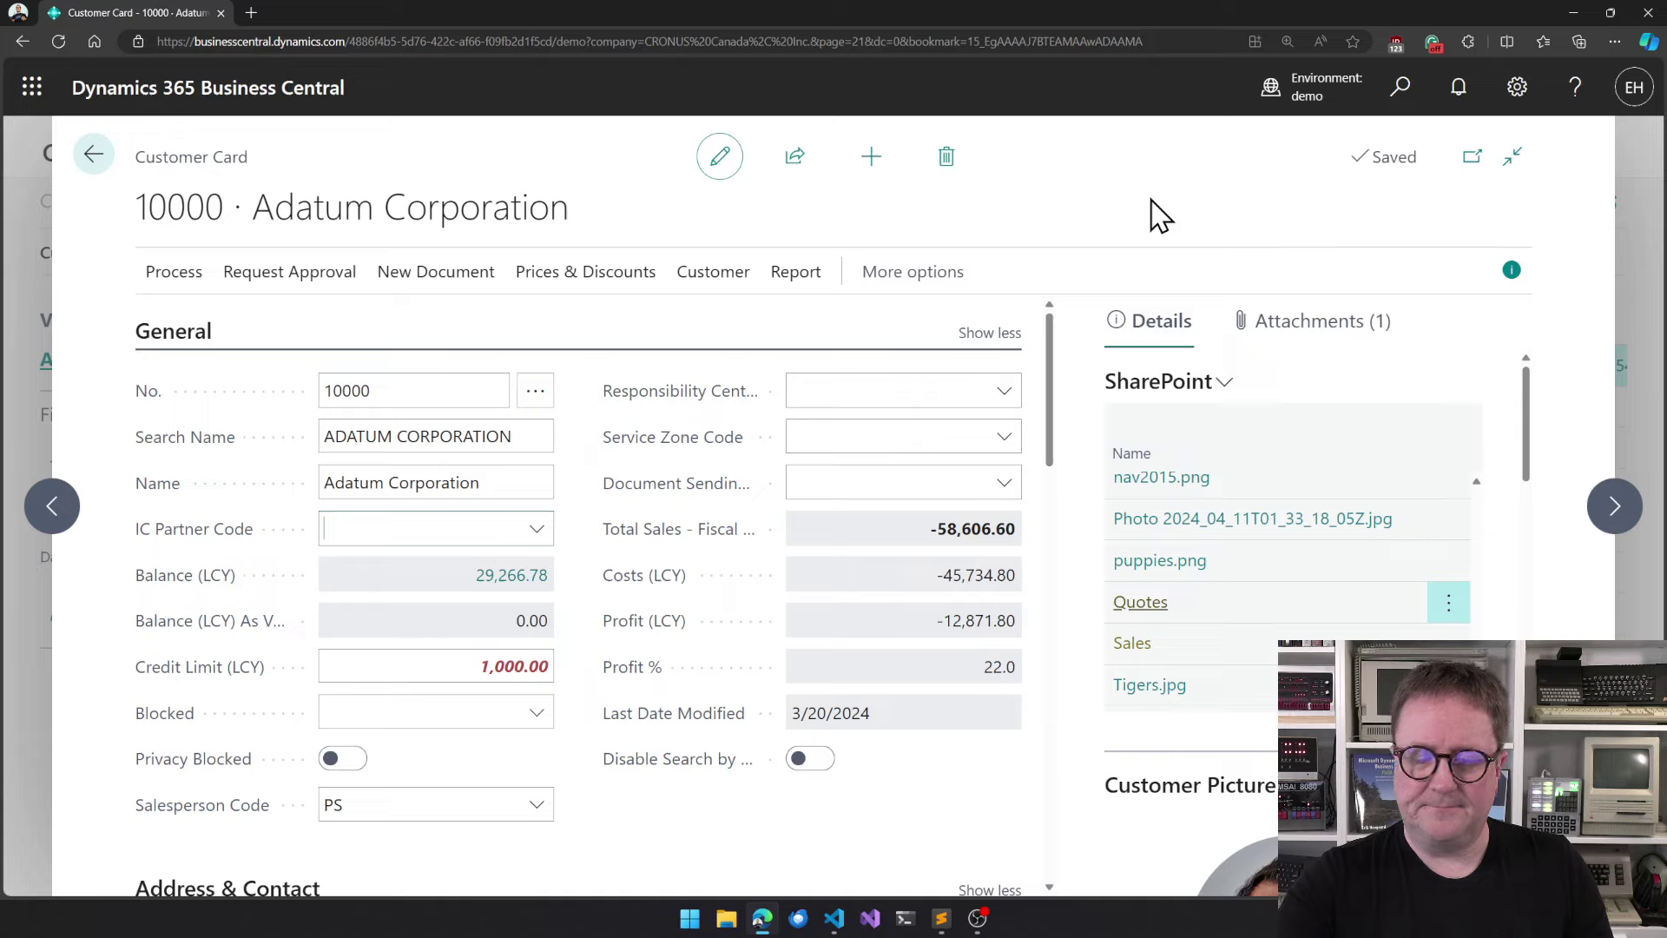
key(Escape)
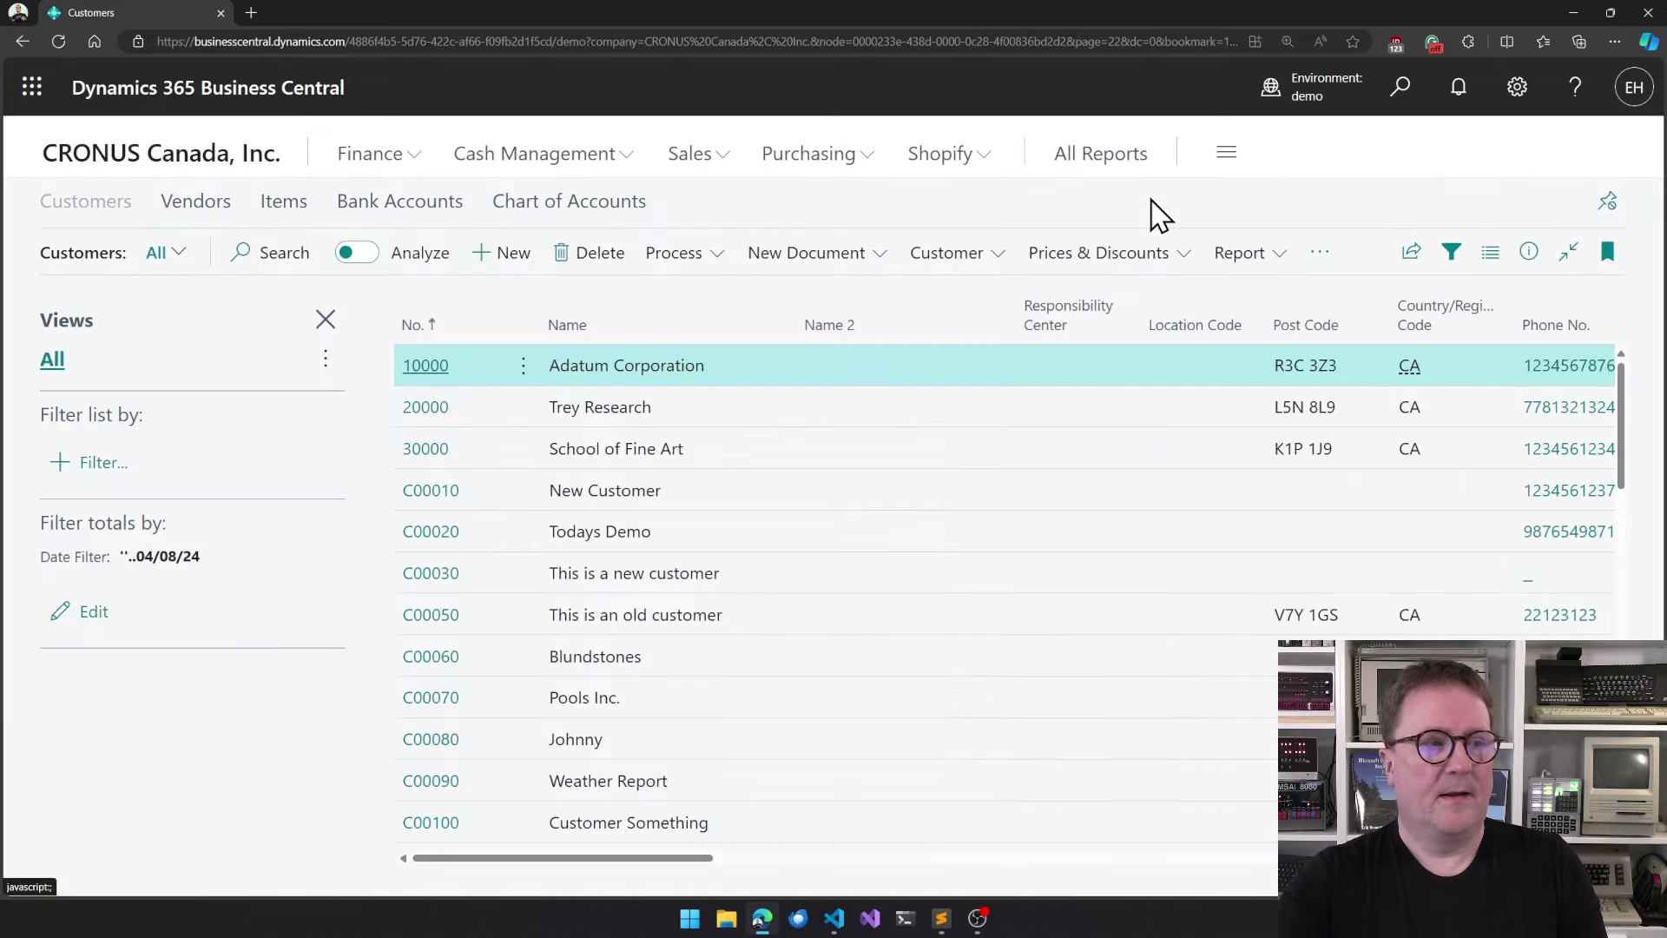